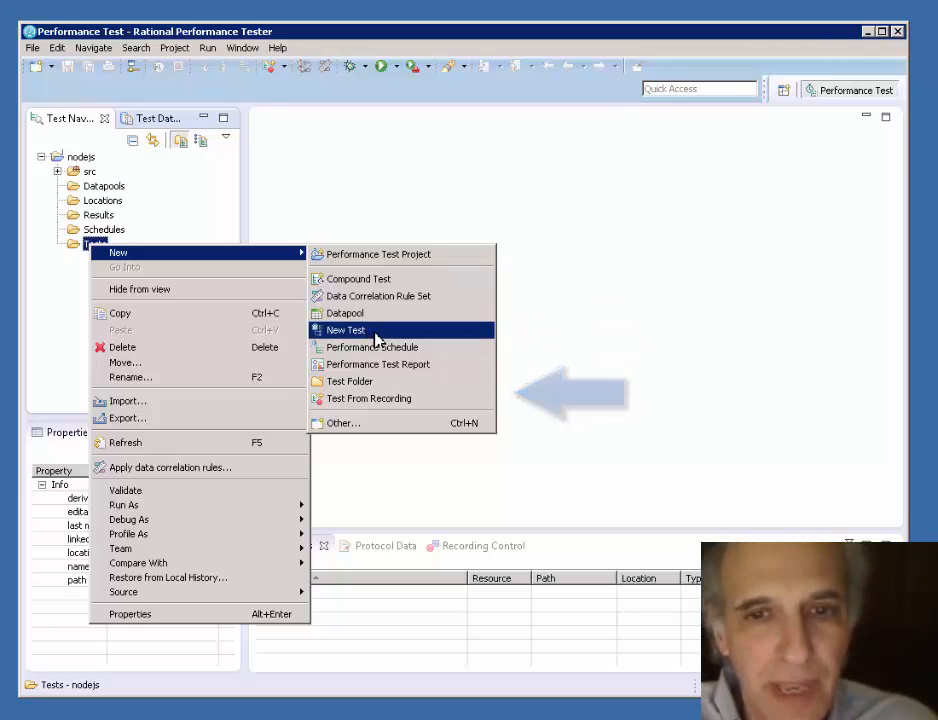
- Create a new test in the nodejs project's Tests folder with the file name nodeJsTest1
left_click(377, 338)
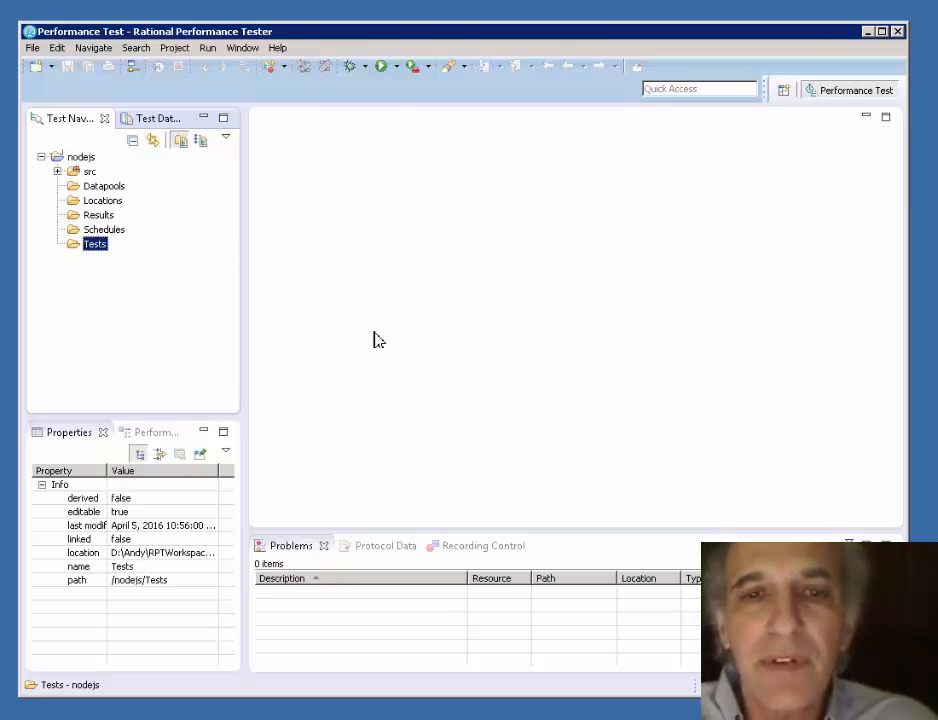
left_click(314, 277)
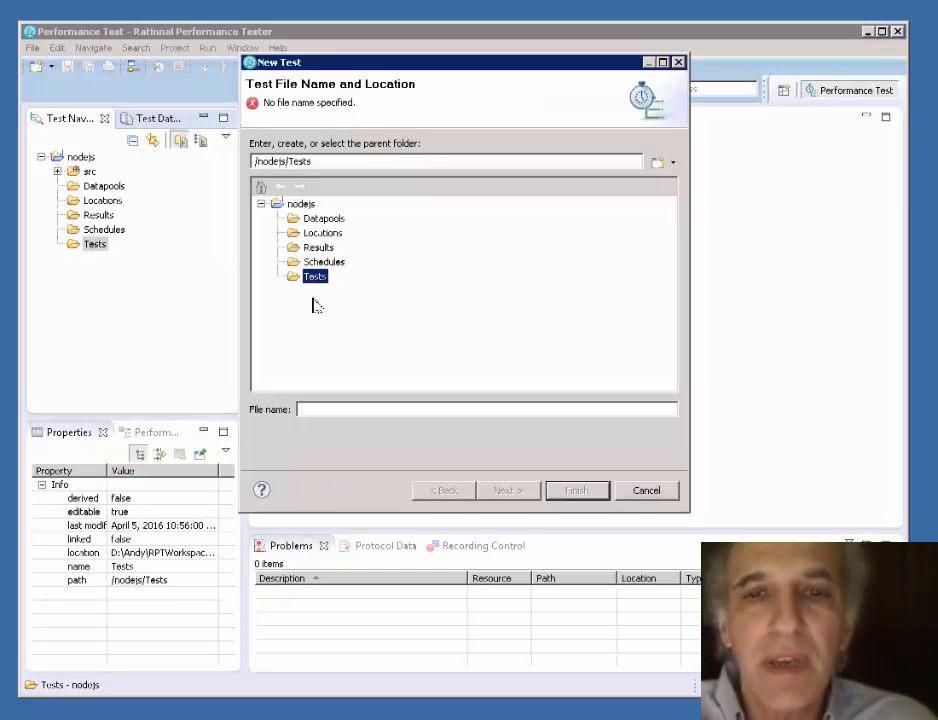
left_click(345, 408)
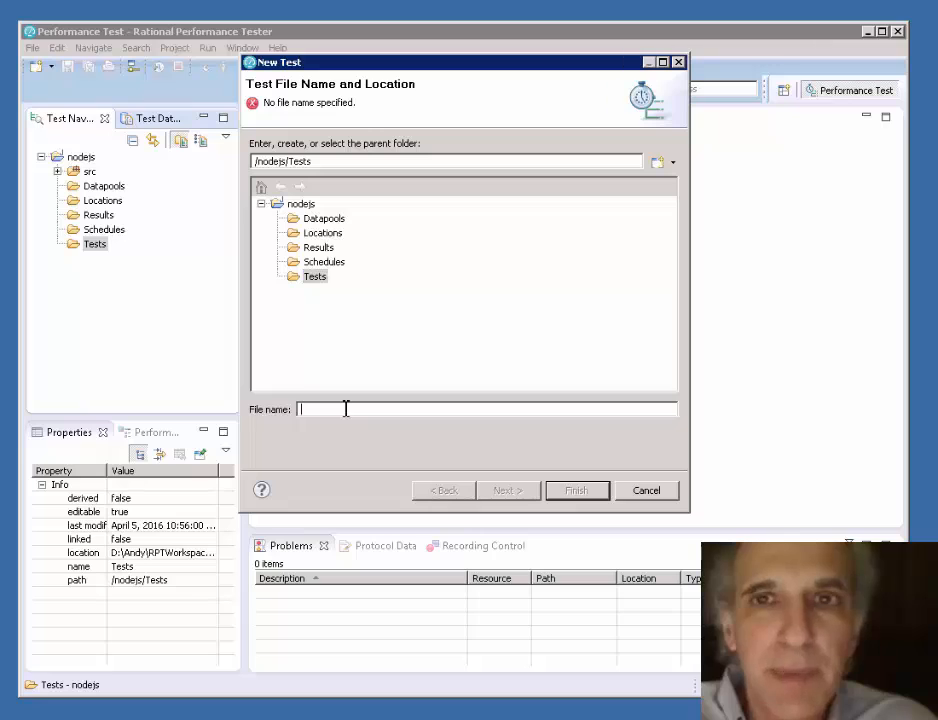
type("nodeJs")
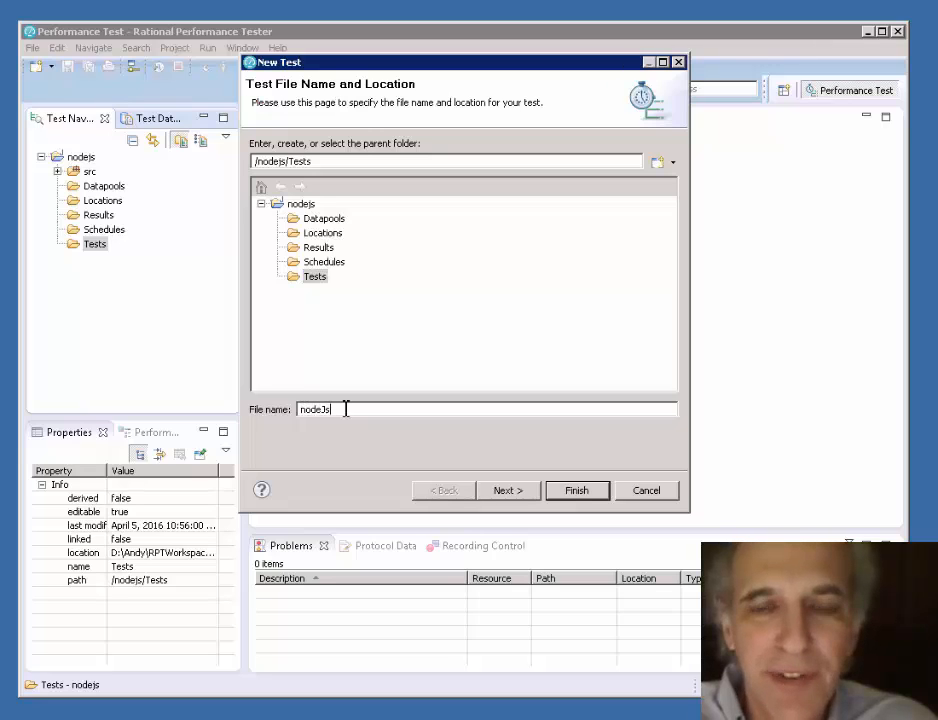
type("Test")
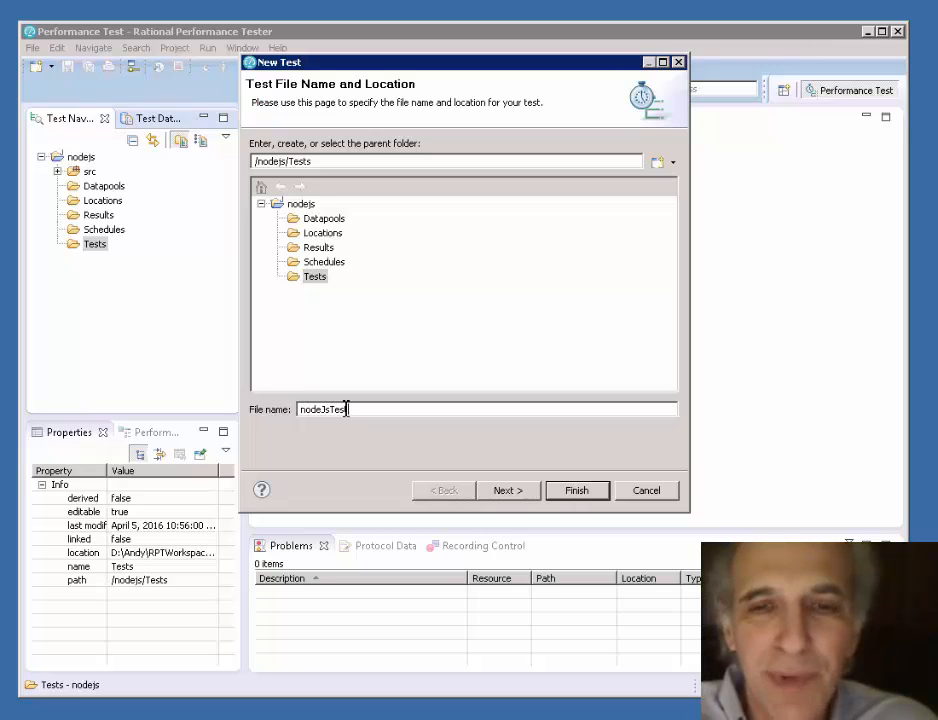
type("1")
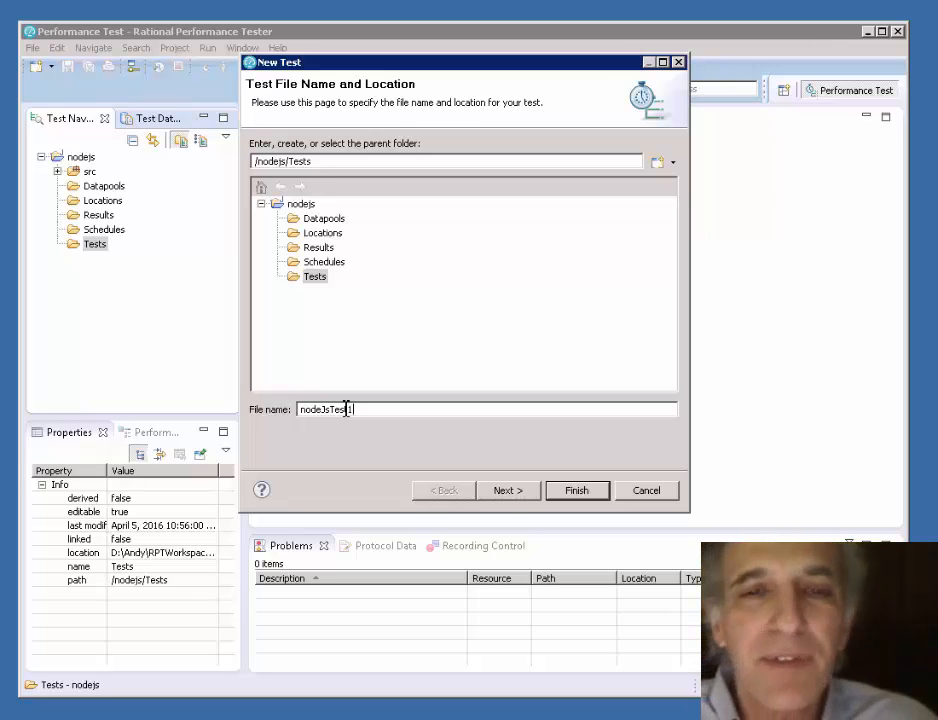
left_click(505, 492)
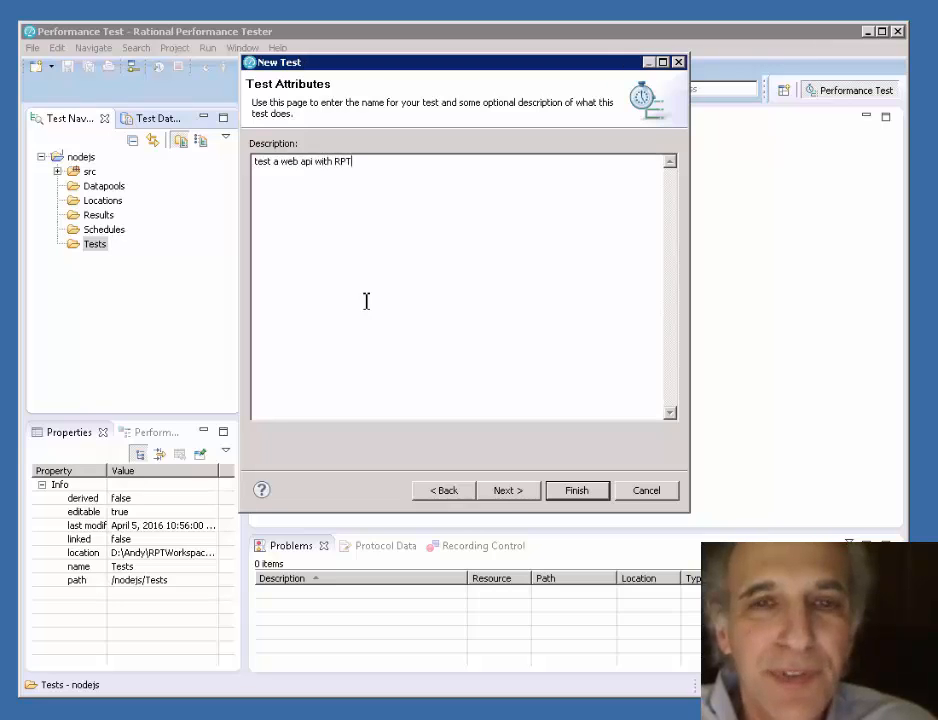
- Give the new test the description "test a web api with RPT" and enable the HTTP Protocol feature
left_click(521, 490)
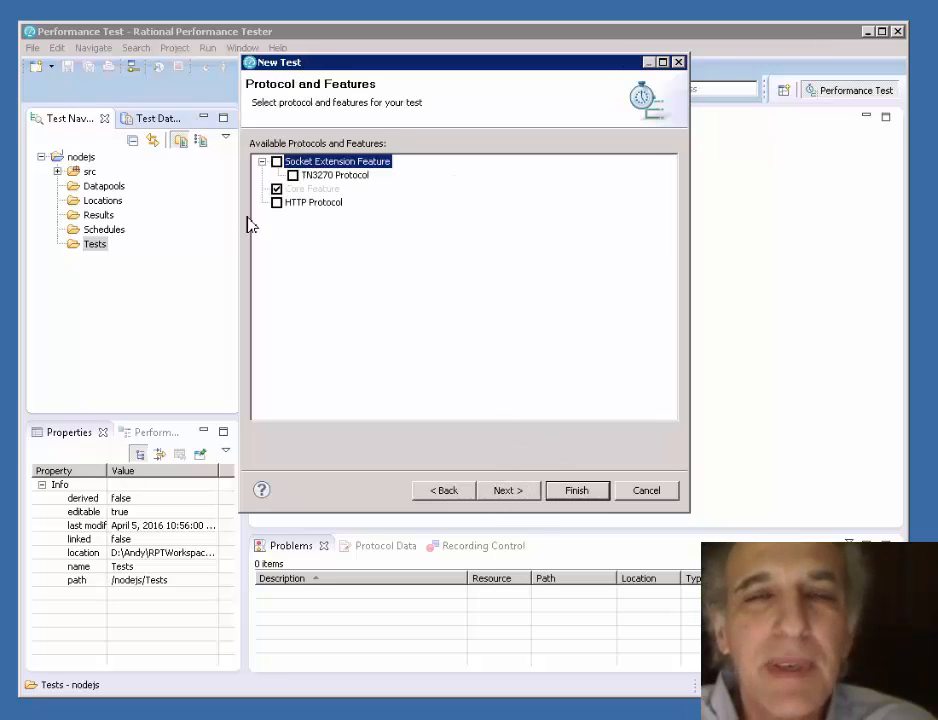
left_click(277, 203)
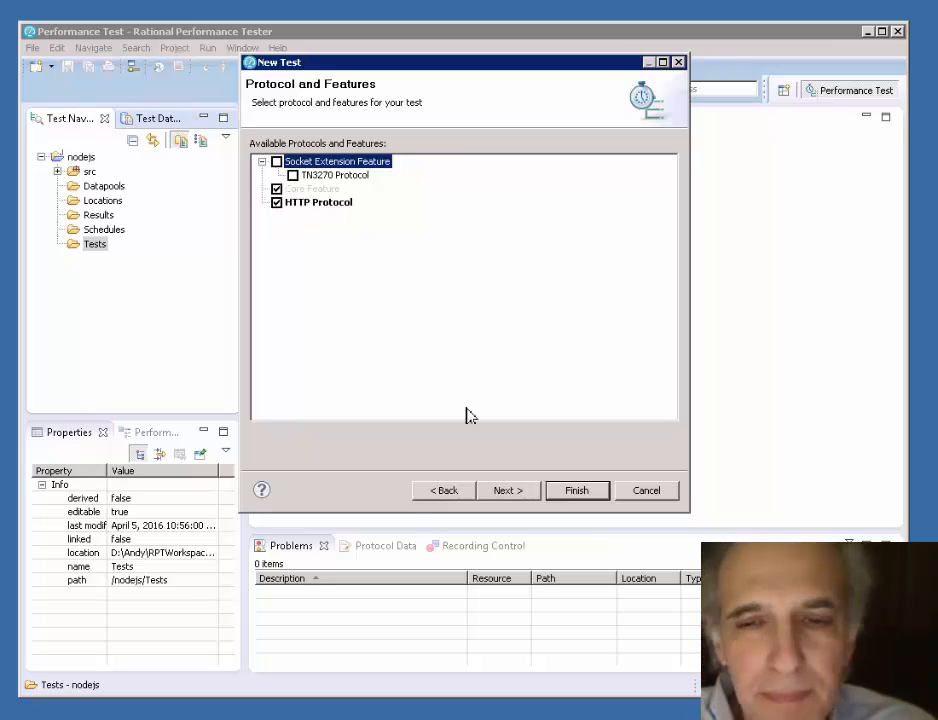
left_click(514, 492)
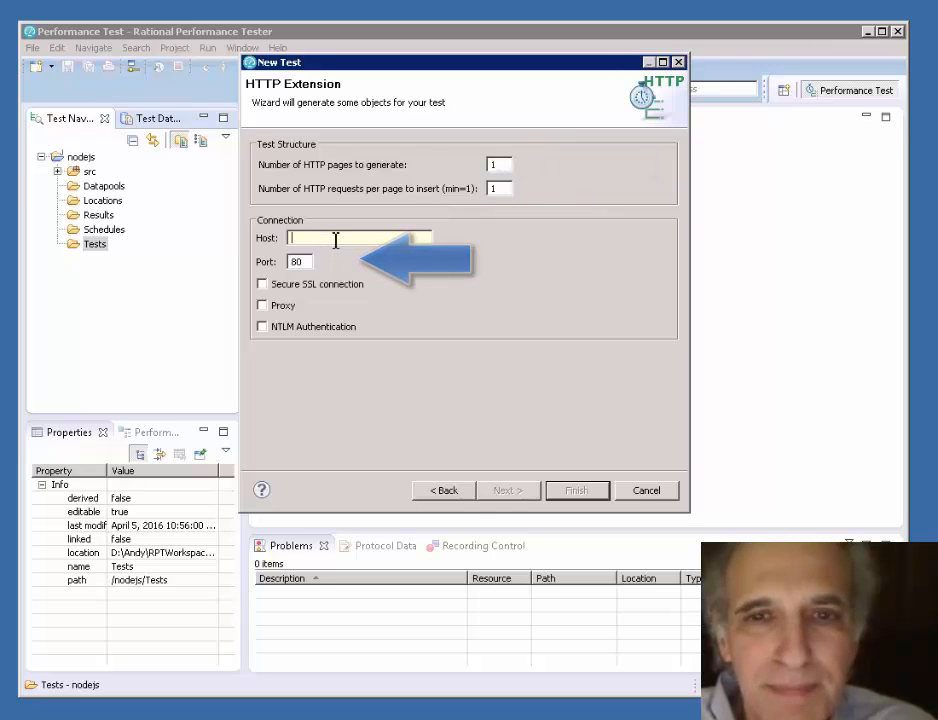
- Generate the test with 3 HTTP pages, connecting to host myNodeJSTestServer on port 3000
double_click(497, 166)
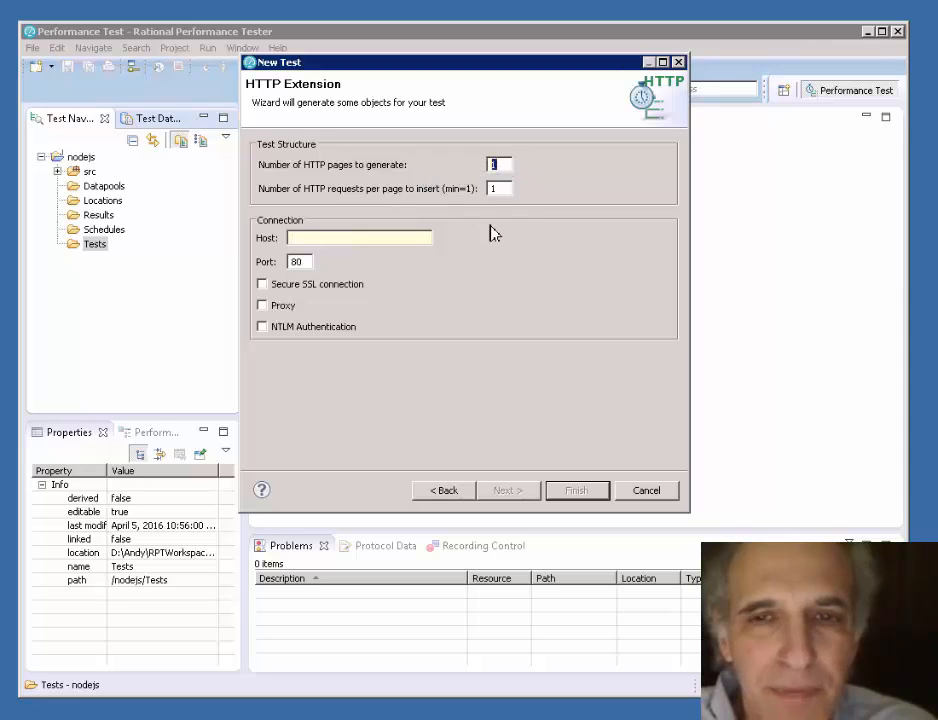
type("3")
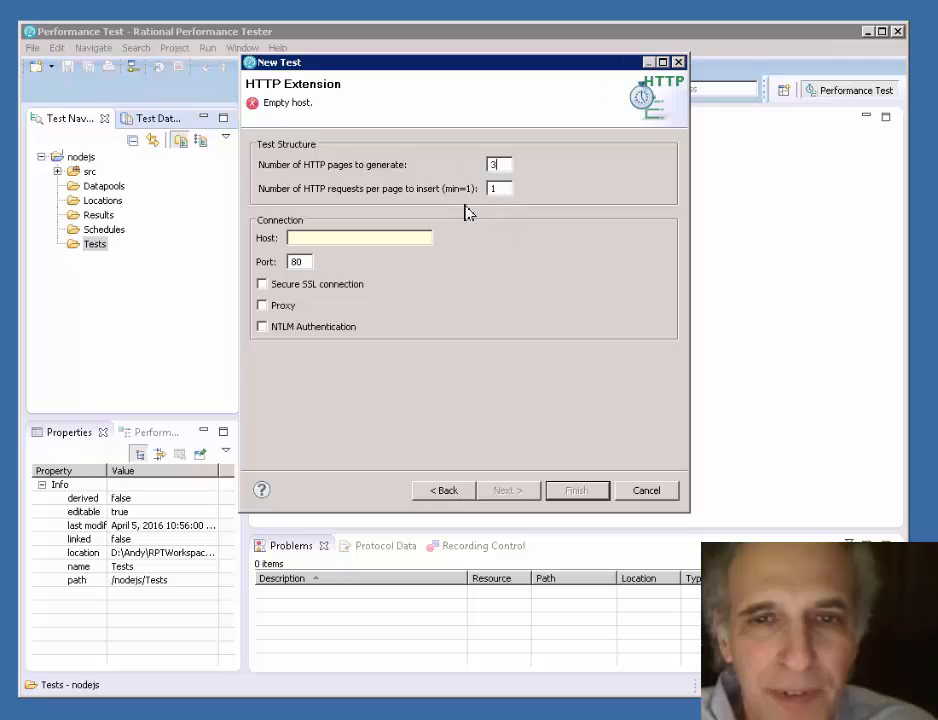
left_click(410, 239)
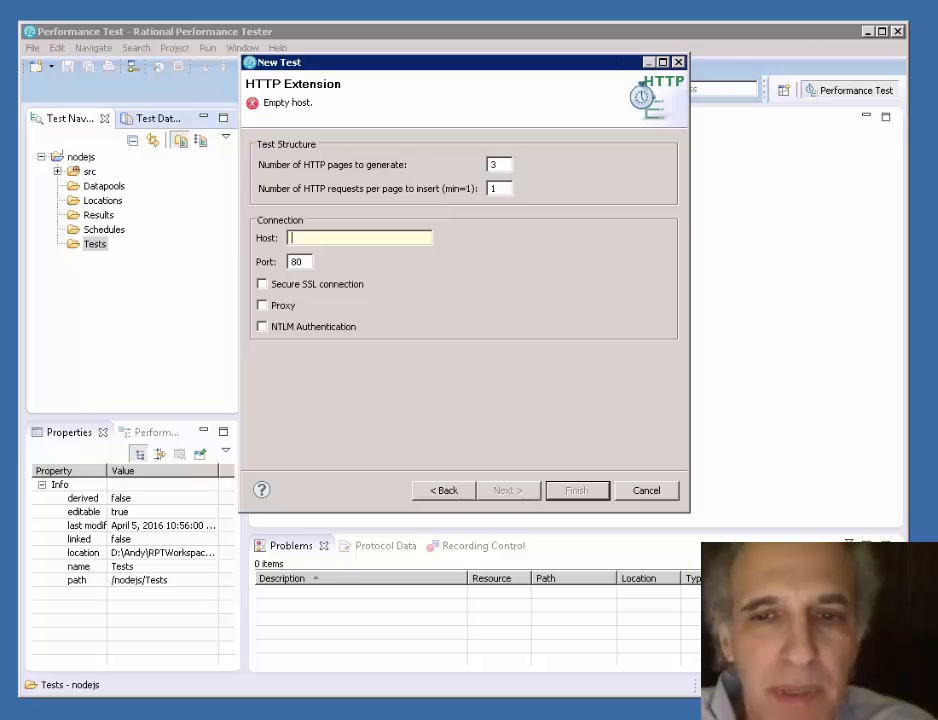
right_click(355, 240)
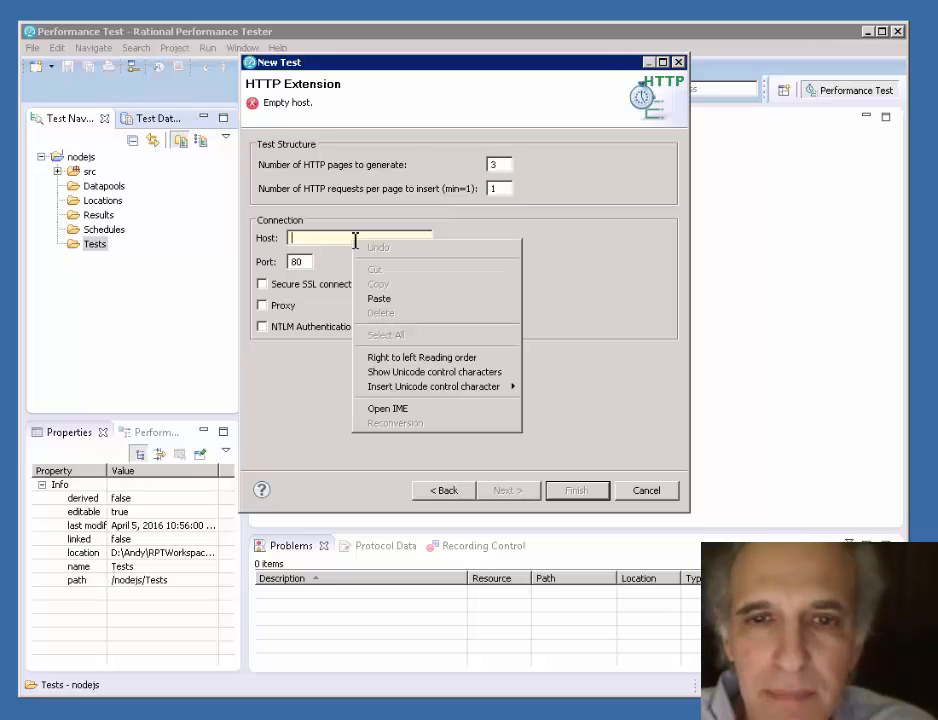
left_click(377, 298)
key("Tab")
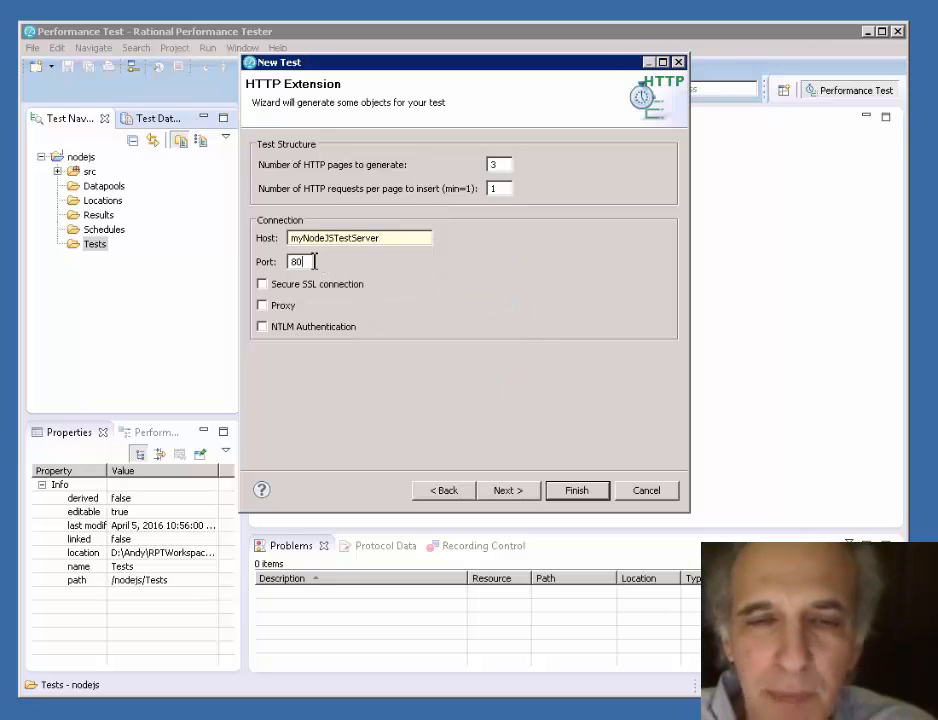
type("3000")
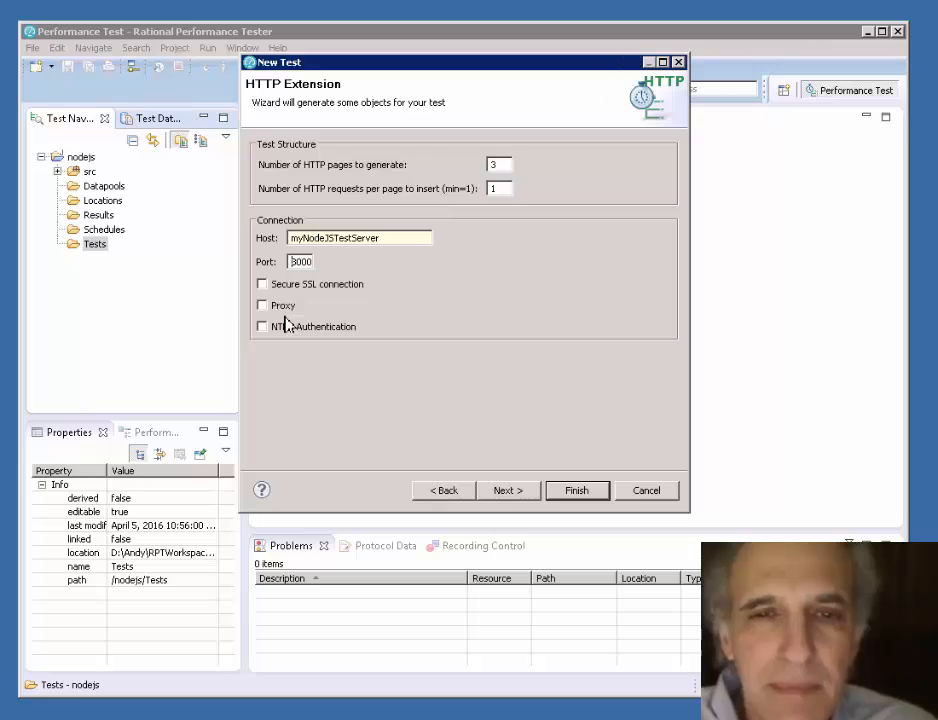
left_click(508, 492)
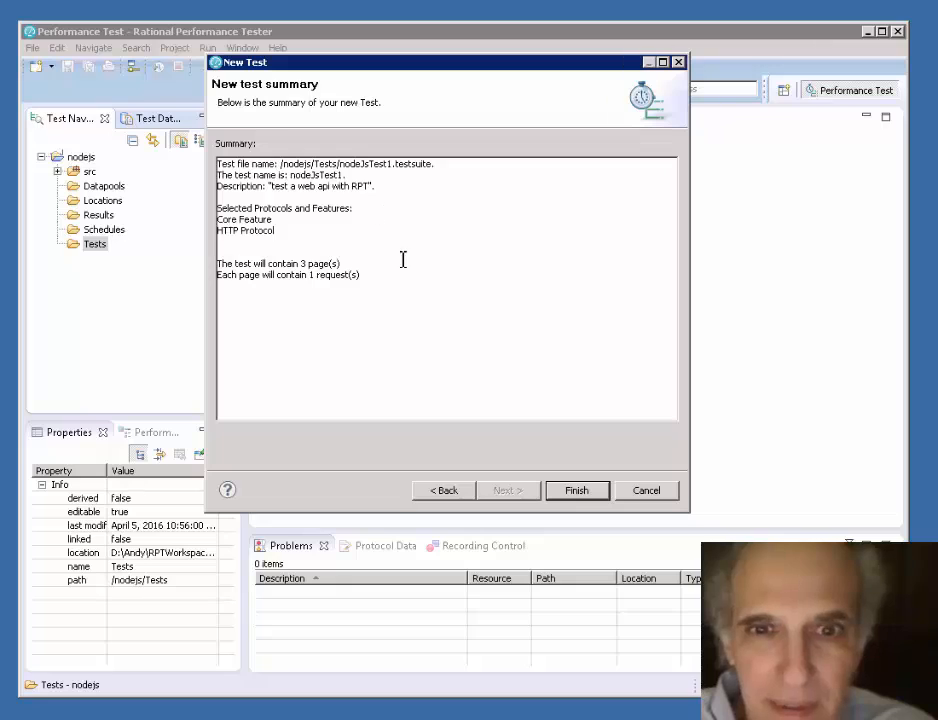
left_click(576, 490)
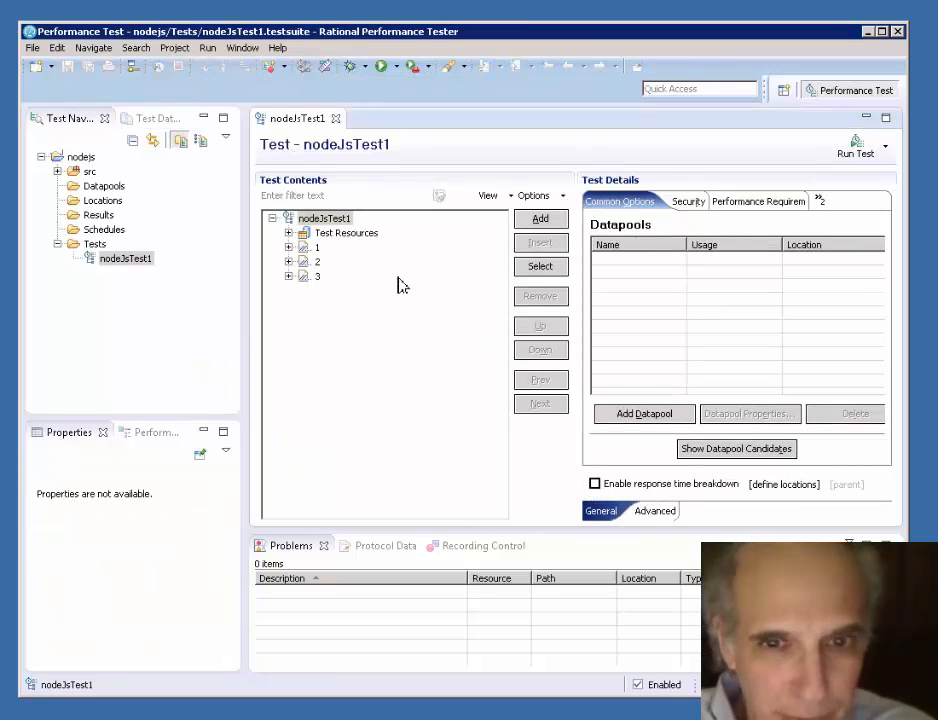
- Expand pages 1, 2 and 3 in the test contents and narrow the project navigator to widen the test editor
left_click(289, 248)
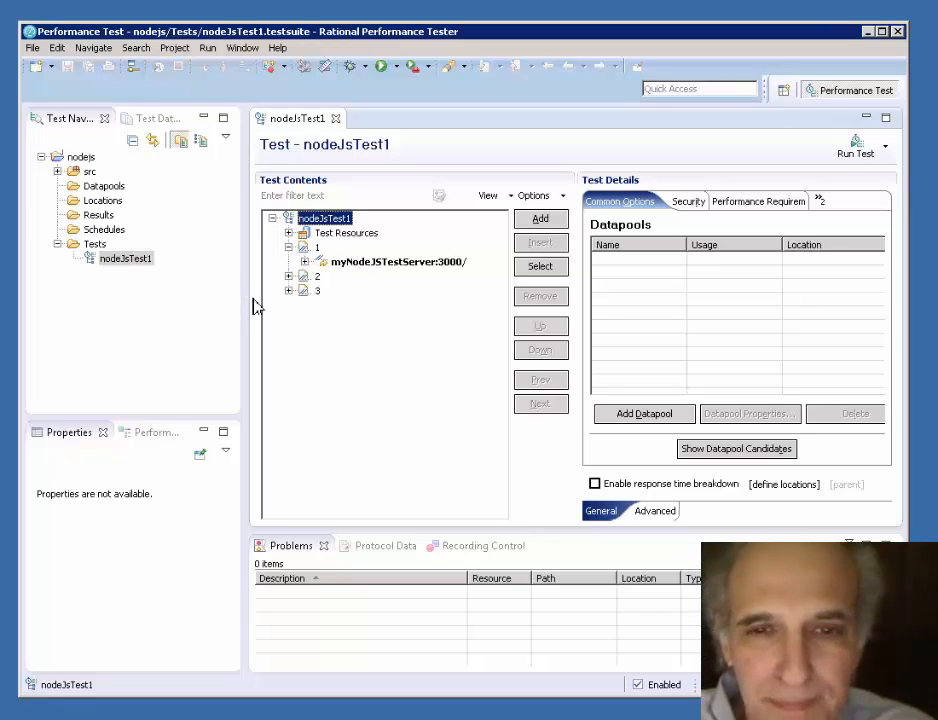
left_click(289, 276)
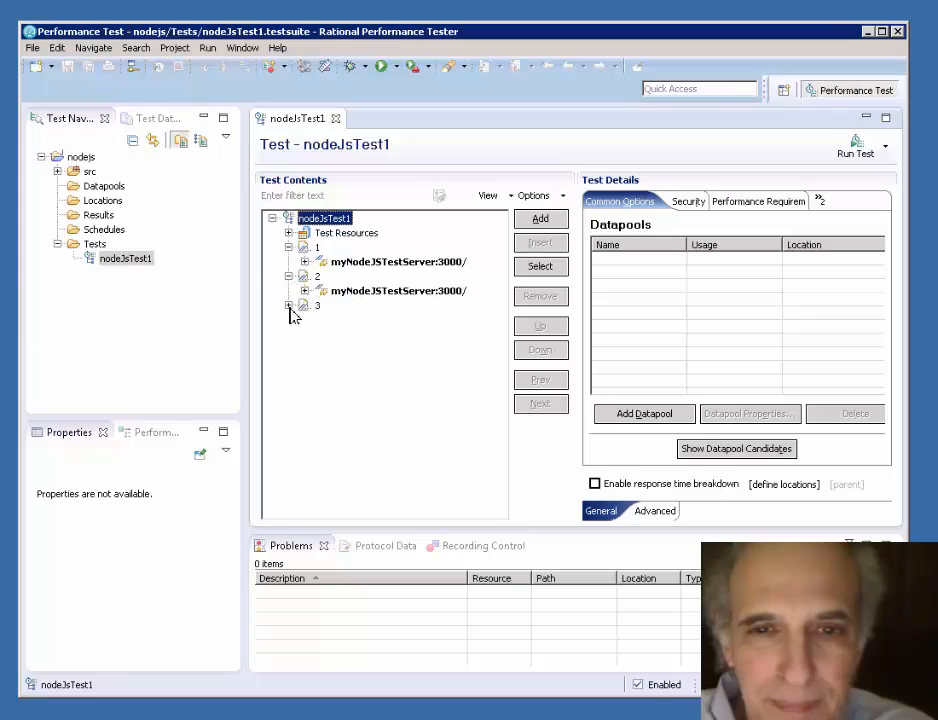
left_click(289, 305)
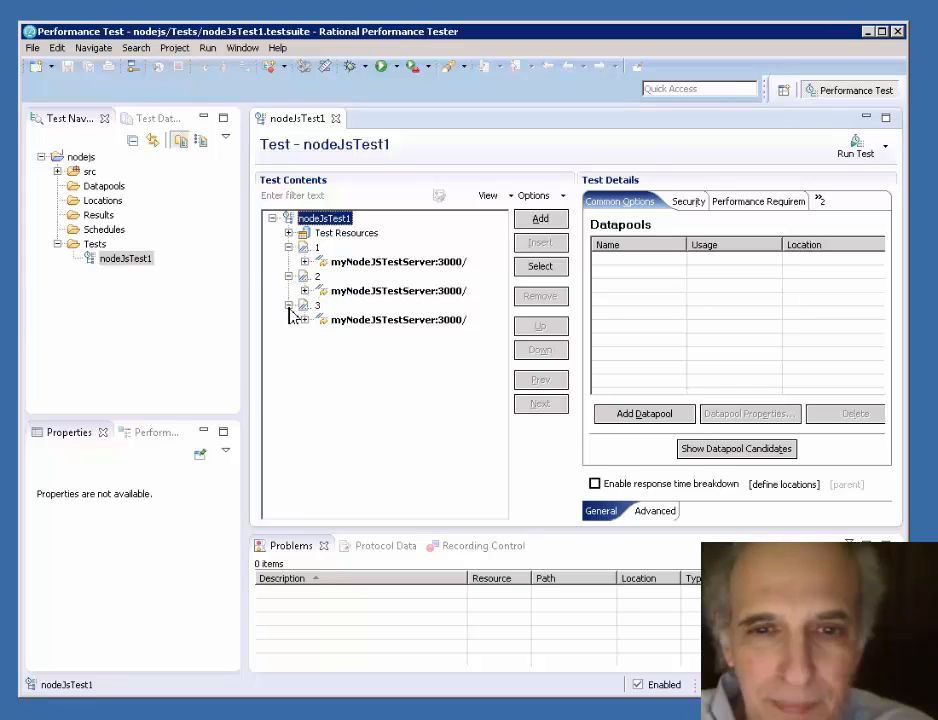
left_click(249, 371)
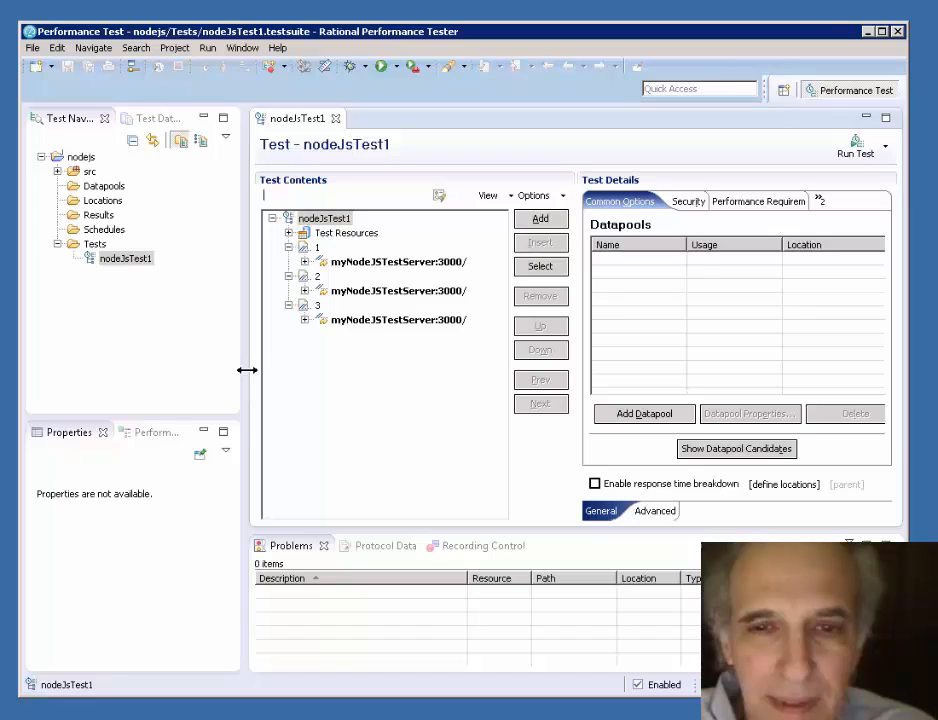
left_click_drag(246, 370, 155, 368)
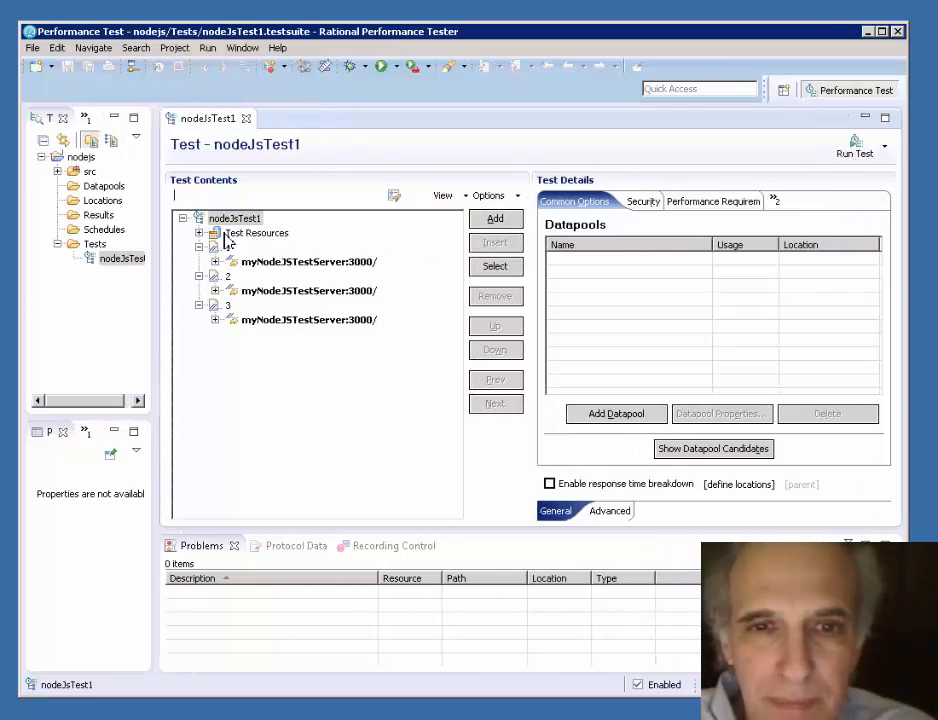
- Expand Test Resources, its Server Access Configurations and page 1's request to examine the generated elements
left_click(213, 233)
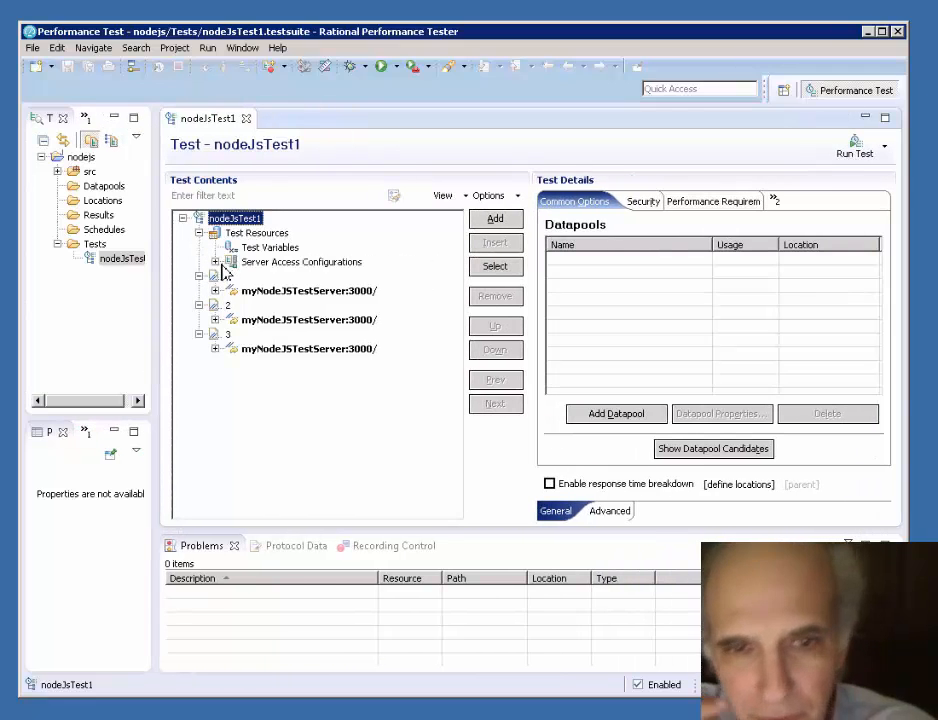
left_click(215, 262)
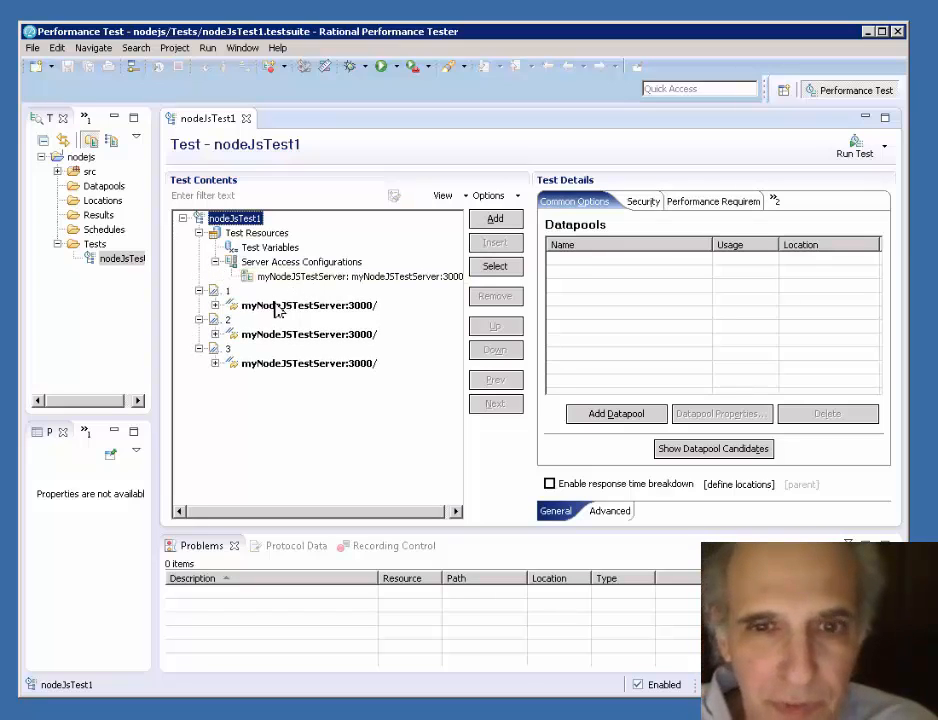
left_click(215, 305)
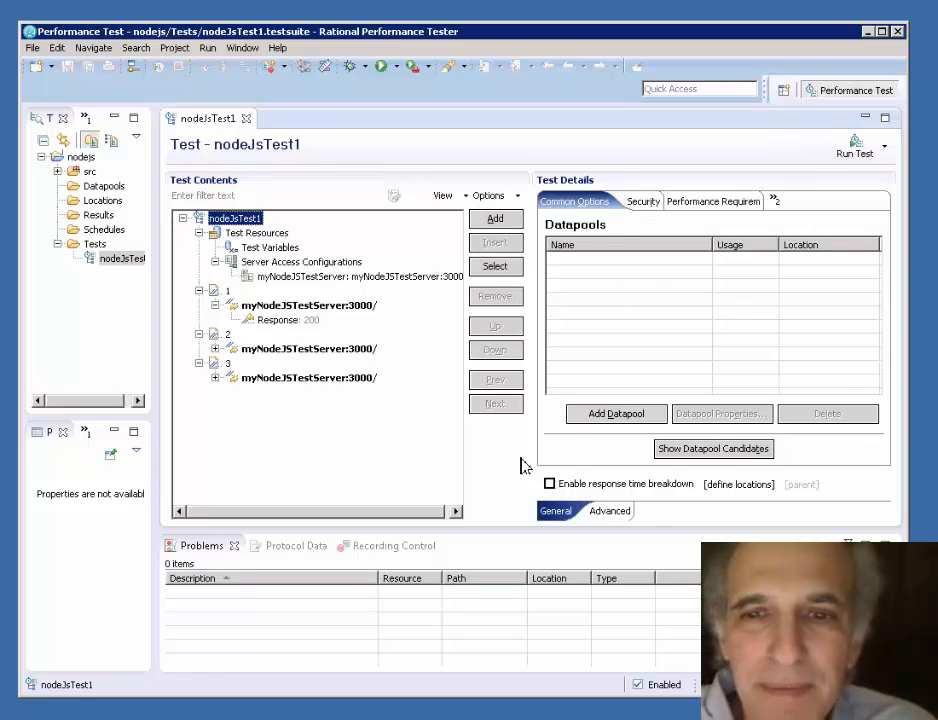
- Select page 1's request, widen its HTTP request details and open the URL for editing
left_click(310, 304)
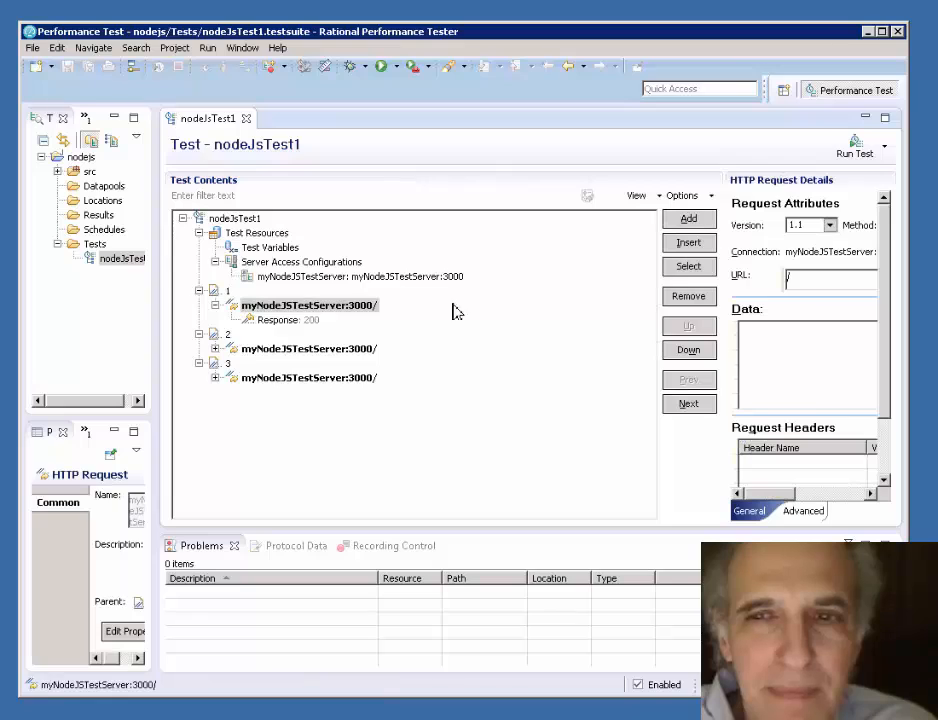
left_click(695, 457)
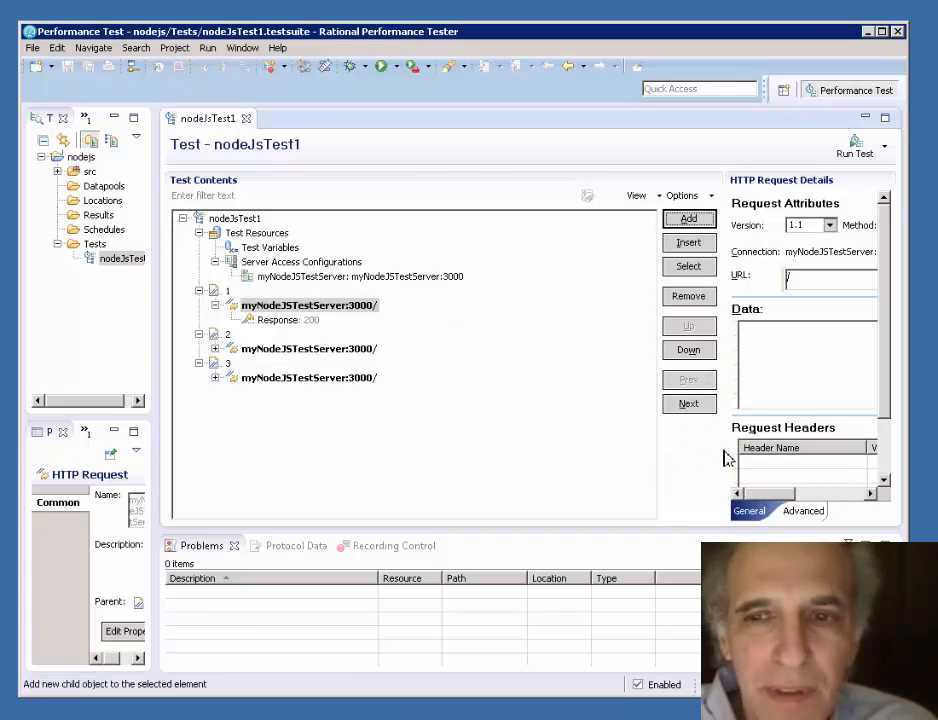
left_click_drag(722, 448, 570, 446)
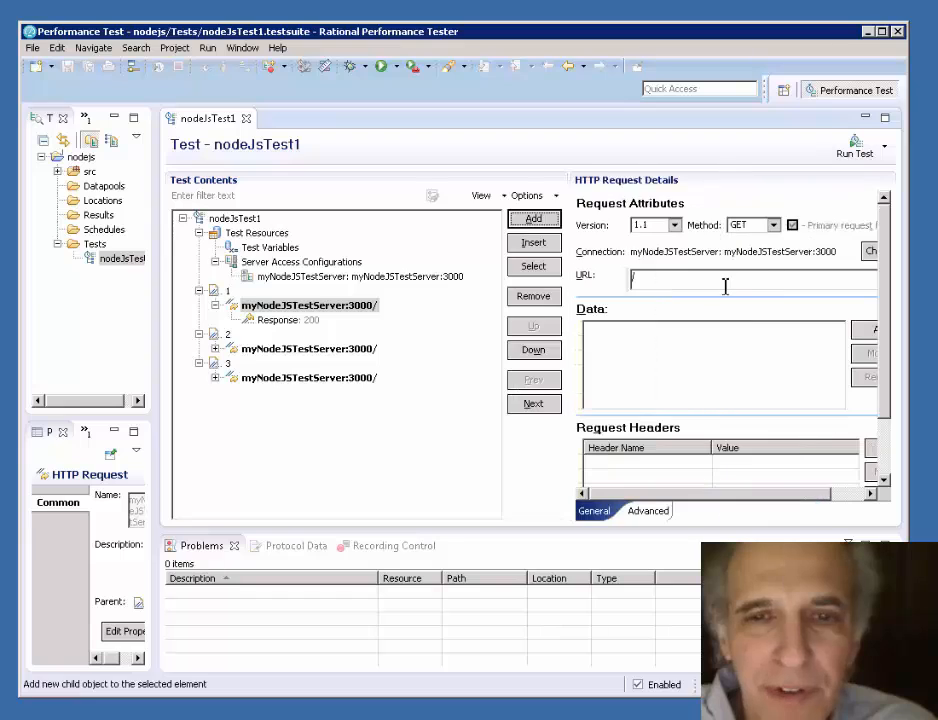
double_click(667, 279)
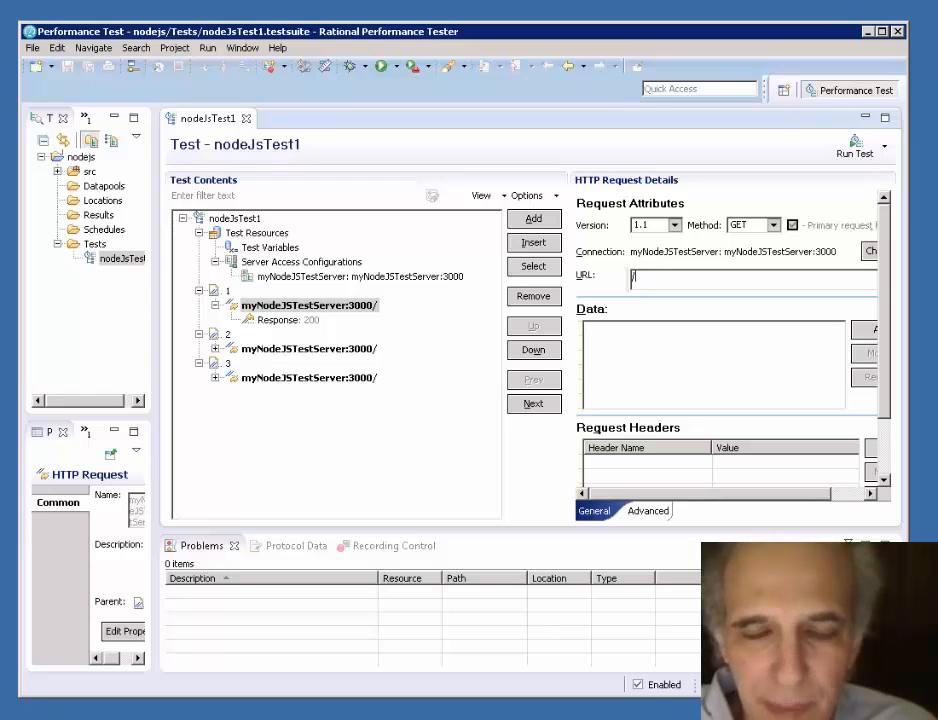
- Switch to Notepad, place its window below the test editor and copy cat/items from the first curl command
left_click_drag(937, 490, 377, 468)
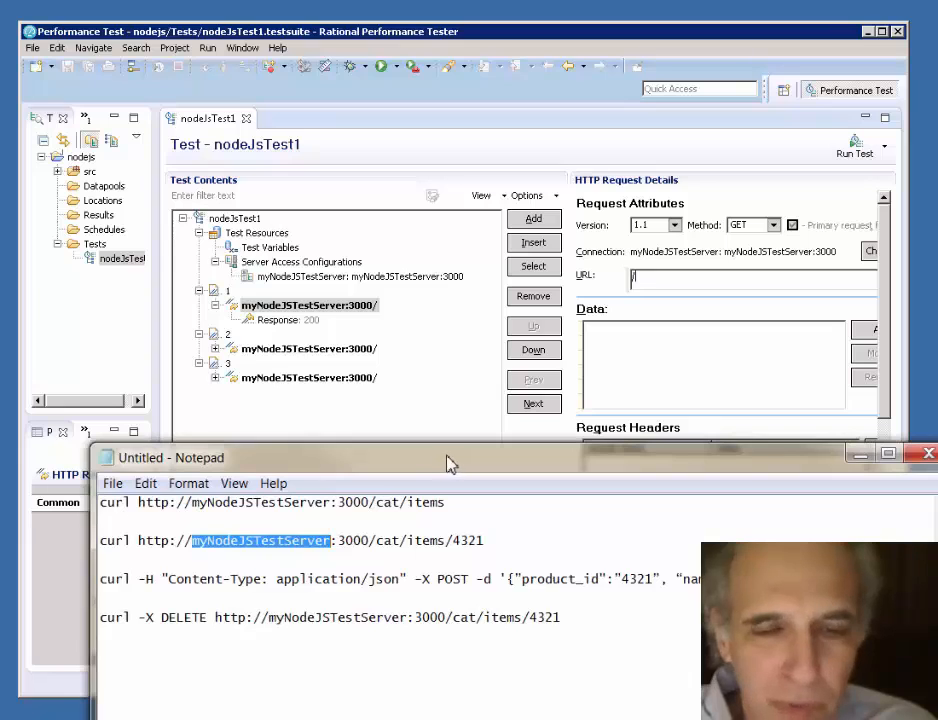
left_click_drag(450, 463, 413, 461)
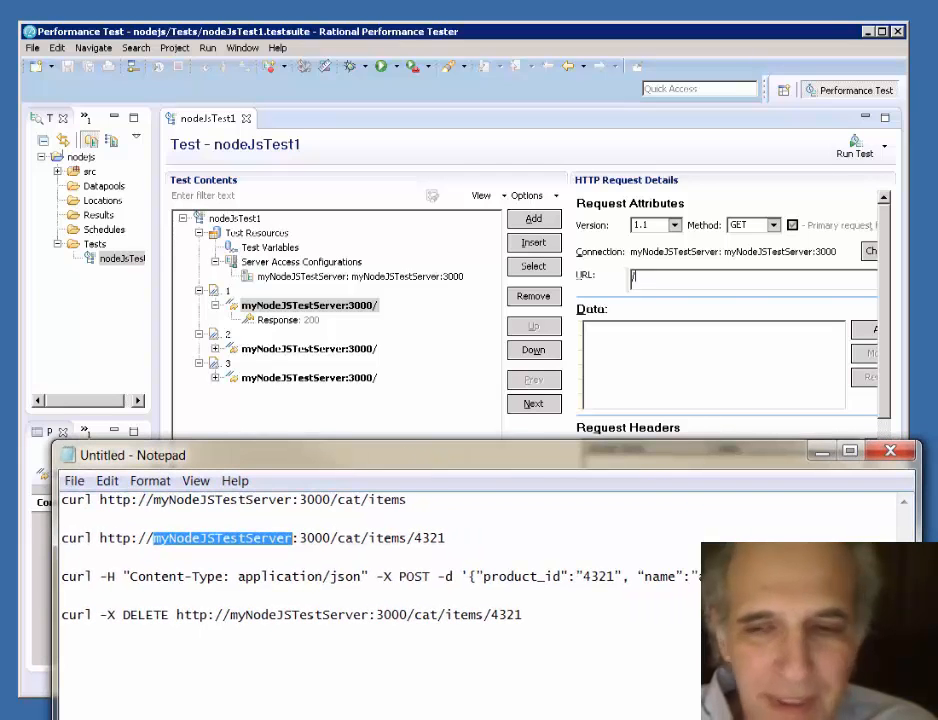
left_click_drag(919, 510, 937, 510)
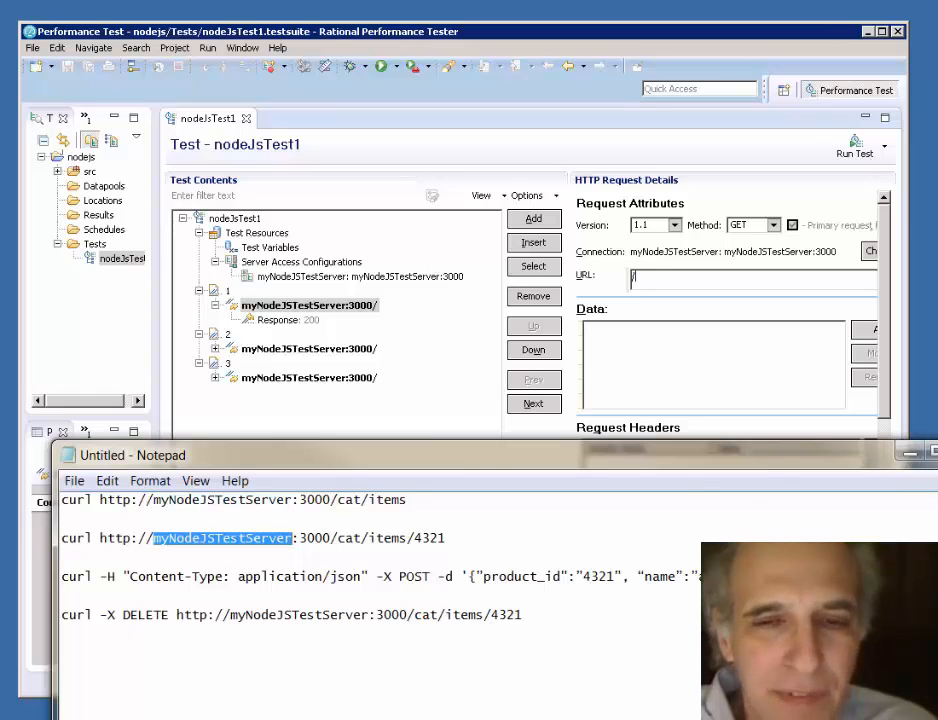
left_click(409, 502)
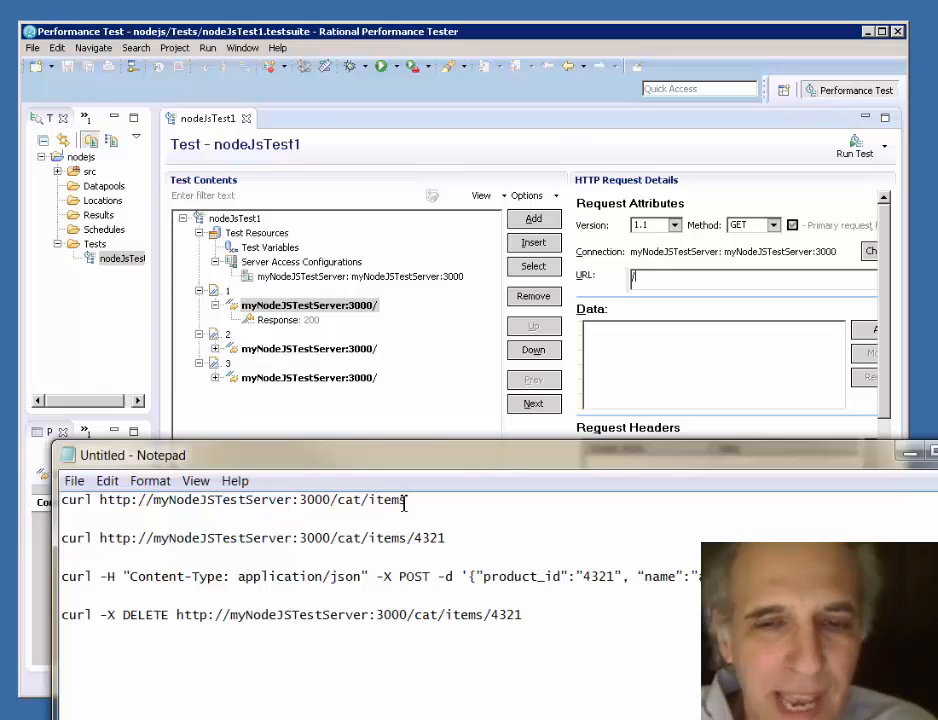
left_click_drag(405, 503, 340, 501)
right_click(340, 501)
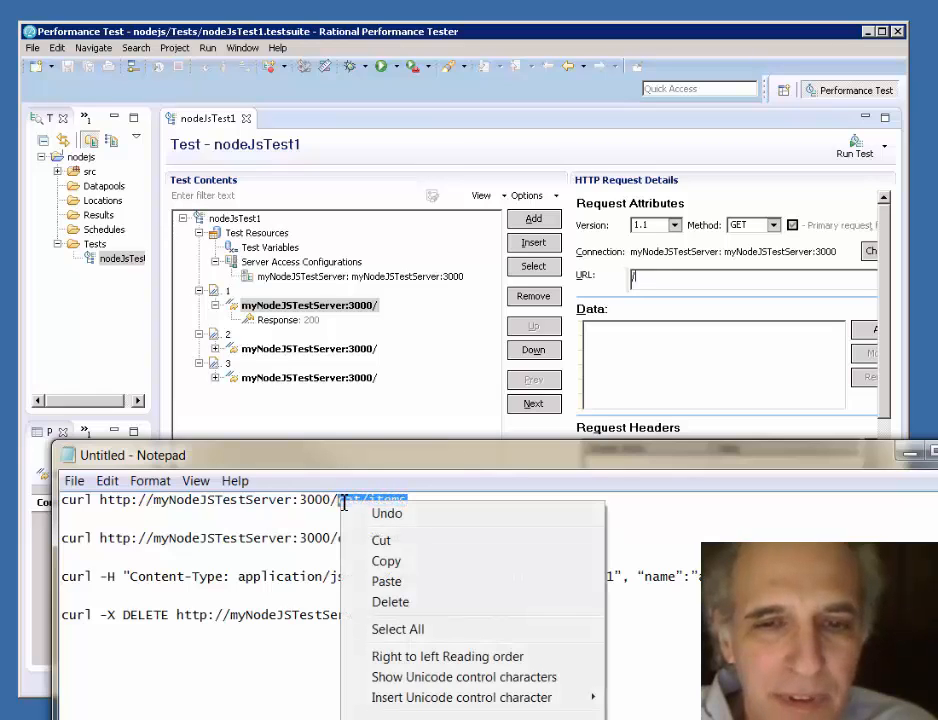
left_click(385, 563)
- Switch back to Rational Performance Tester and set the URL of page 1's request to /cat/items with the copied path
left_click(645, 279)
right_click(645, 279)
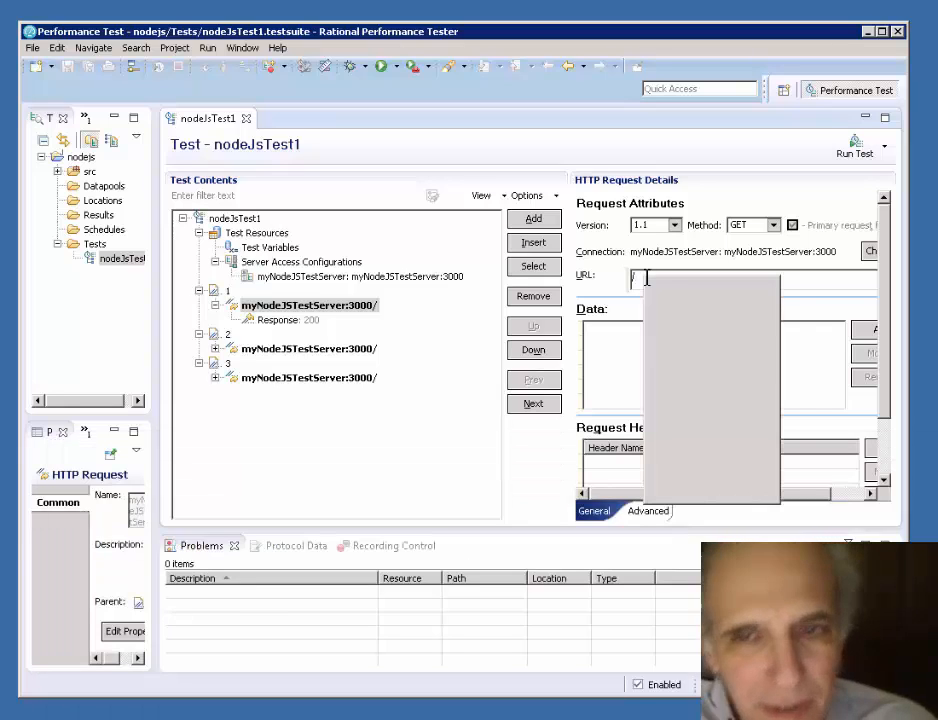
left_click(686, 311)
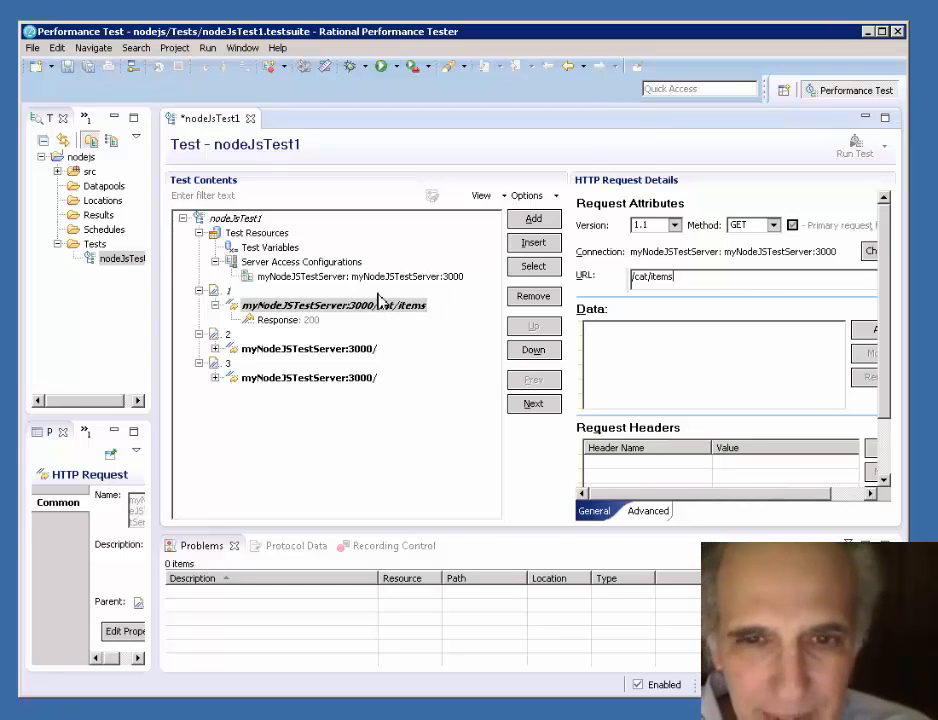
- Enable a response code verification point with Exact matching on the response of page 1's request
left_click(278, 322)
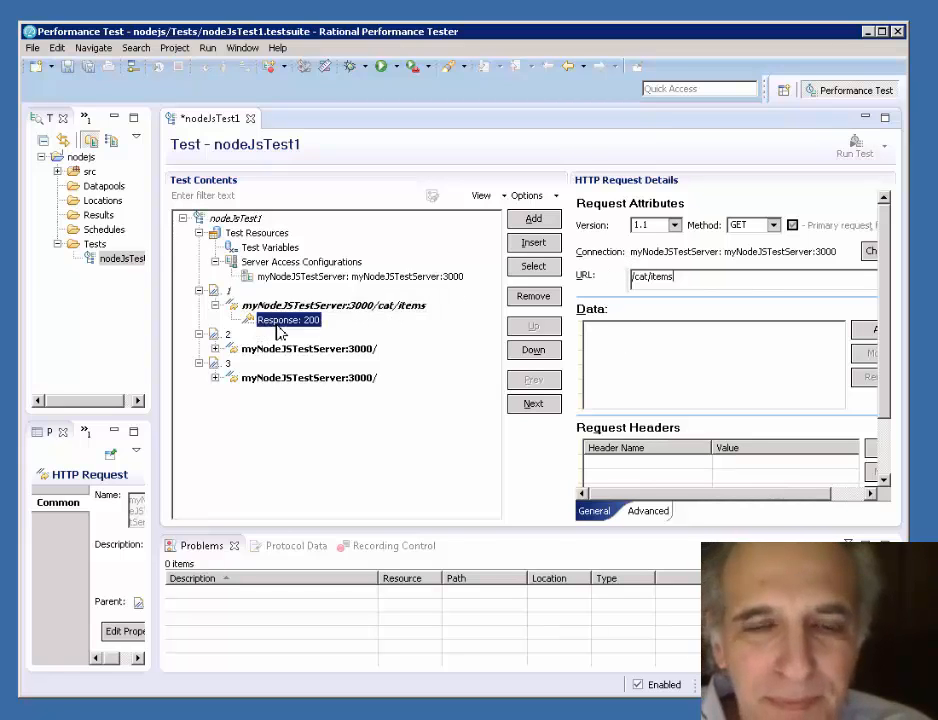
right_click(280, 331)
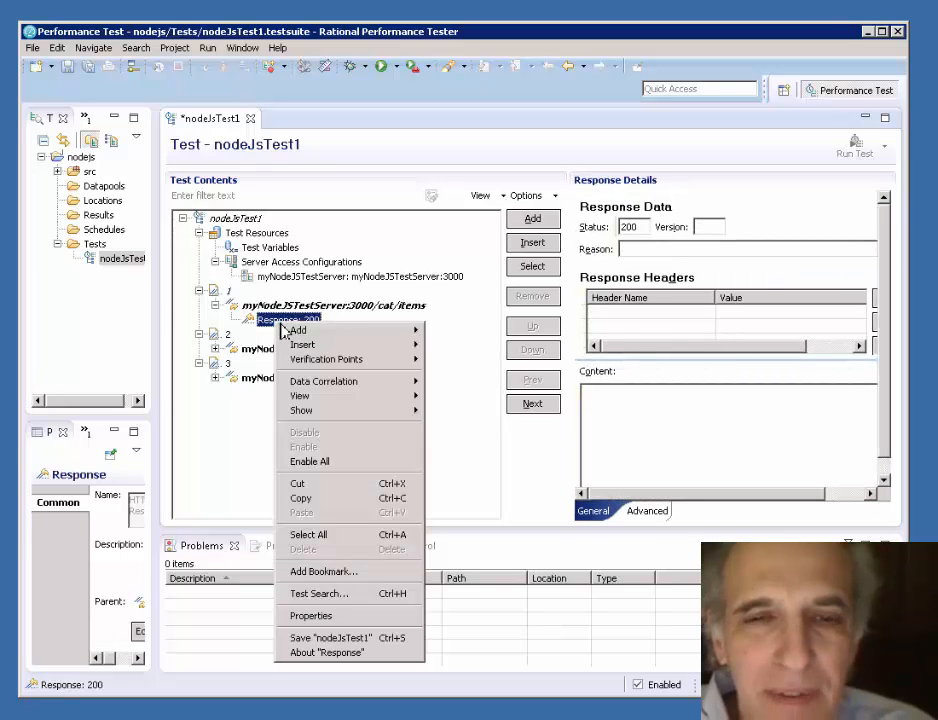
mouse_move(350, 360)
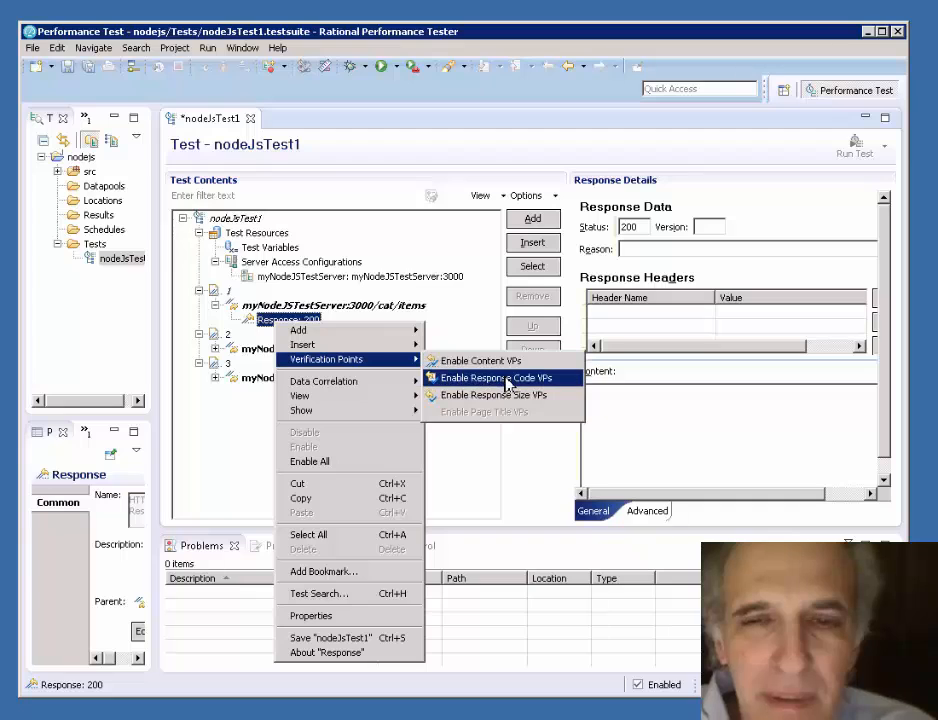
left_click(508, 380)
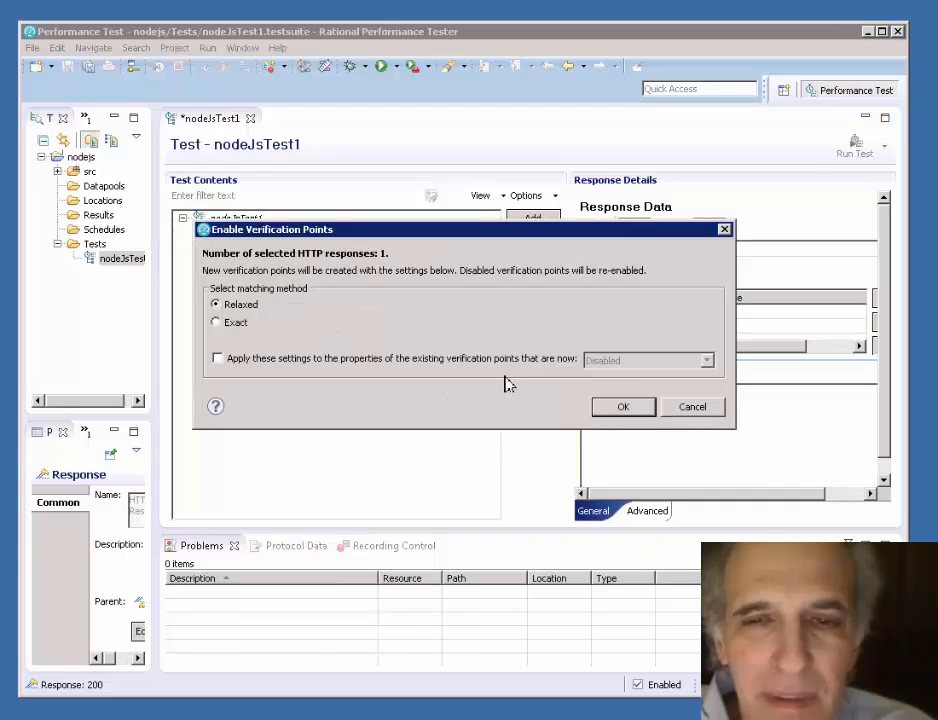
left_click(242, 333)
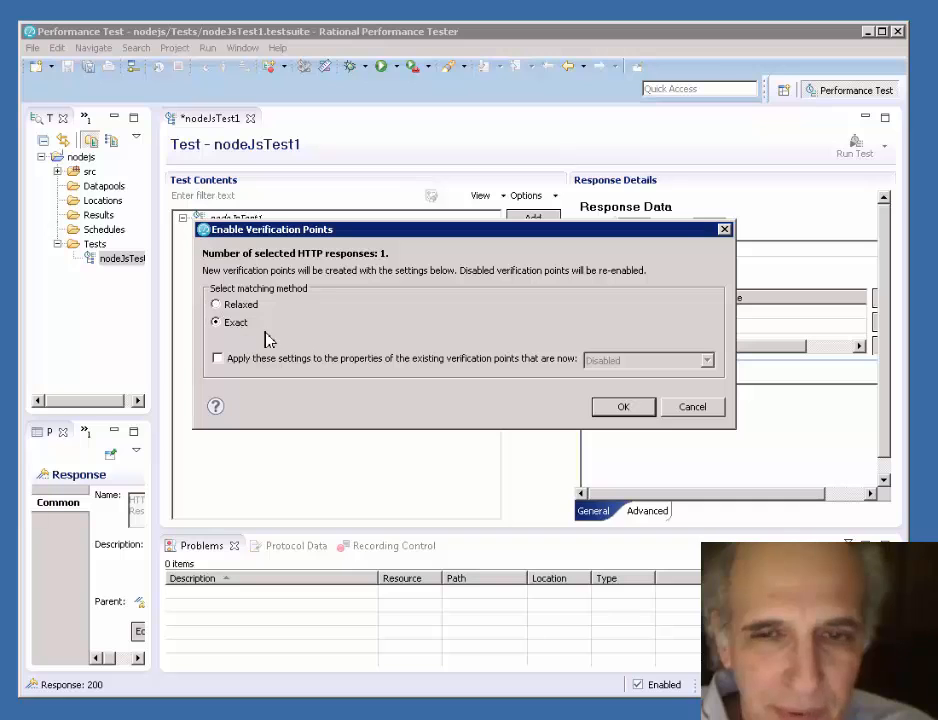
left_click(622, 408)
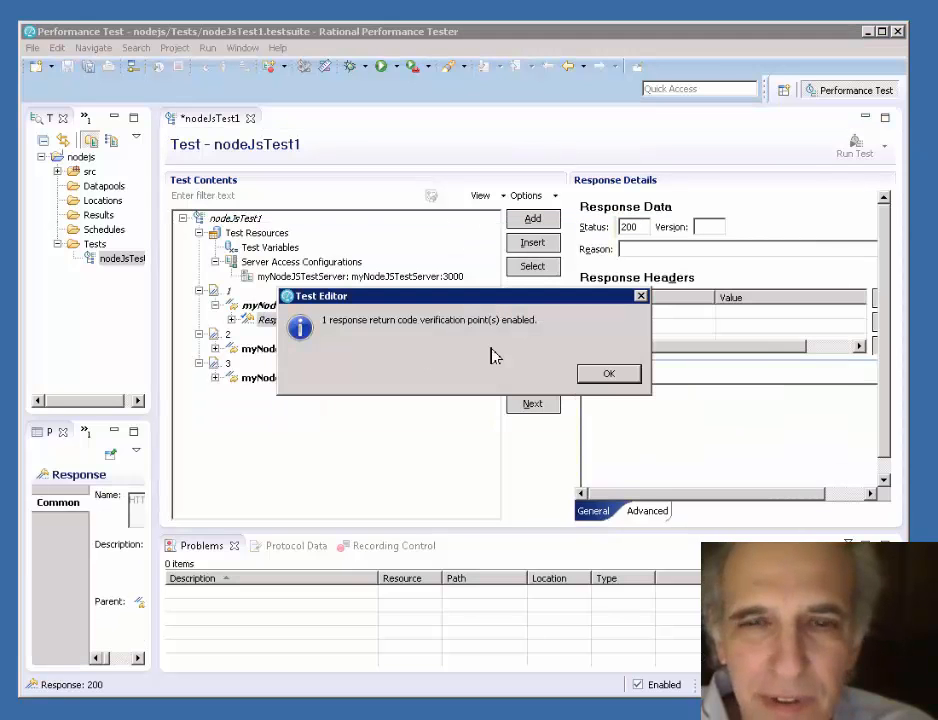
left_click(619, 377)
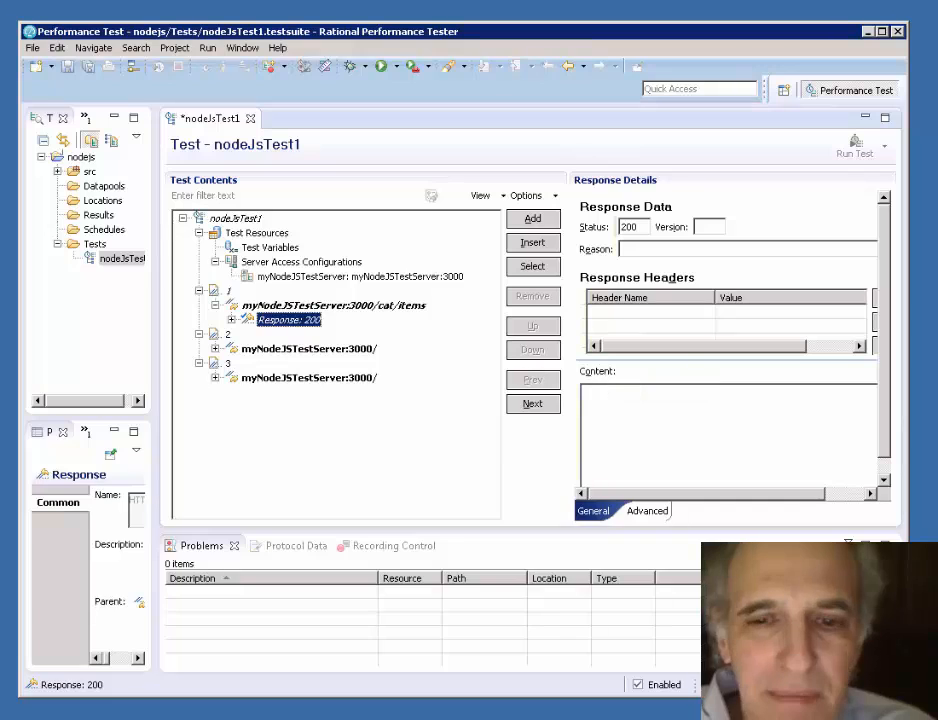
- Switch to Notepad, copy cat/items/4321 from the second curl command and put the Notepad window away
key("alt+Tab")
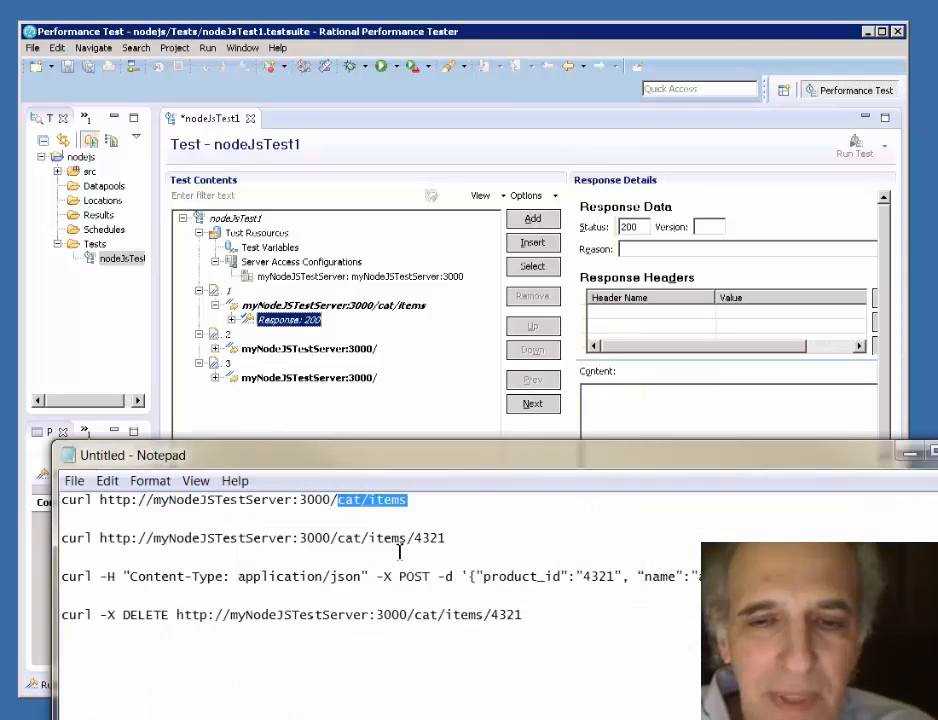
left_click_drag(440, 540, 343, 541)
right_click(343, 541)
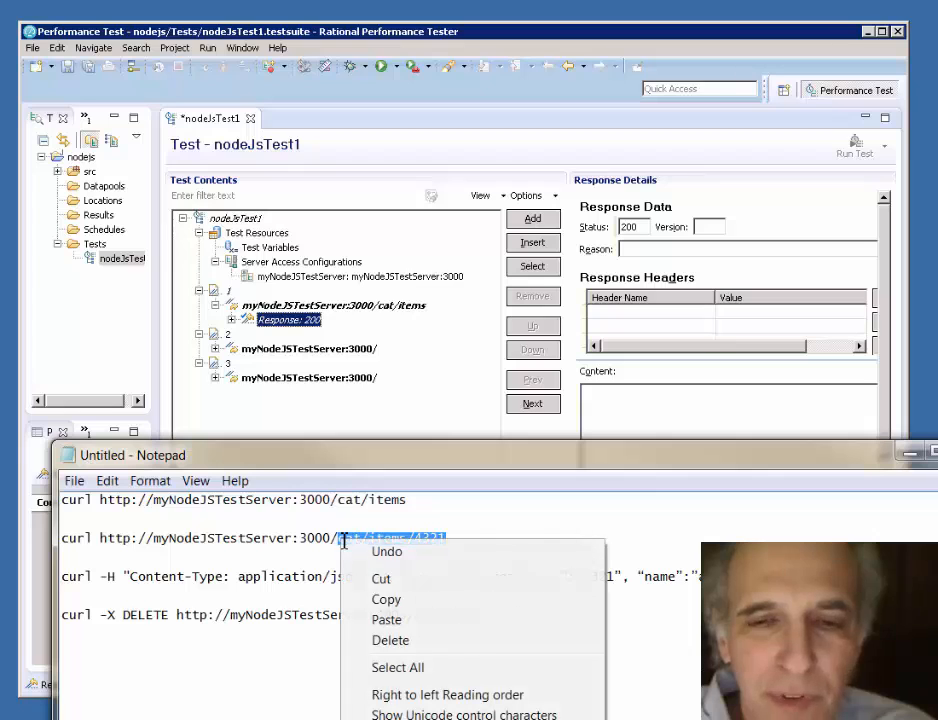
left_click(387, 599)
left_click(904, 456)
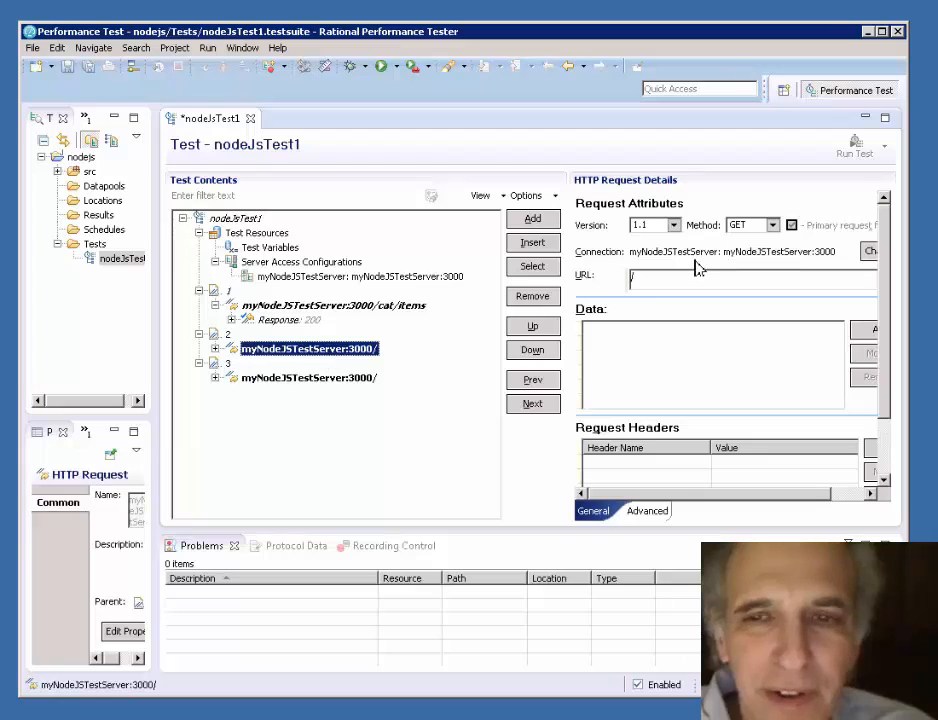
- Set the URL of page 2's request to /cat/items/4321 with the copied path
left_click(661, 276)
right_click(659, 276)
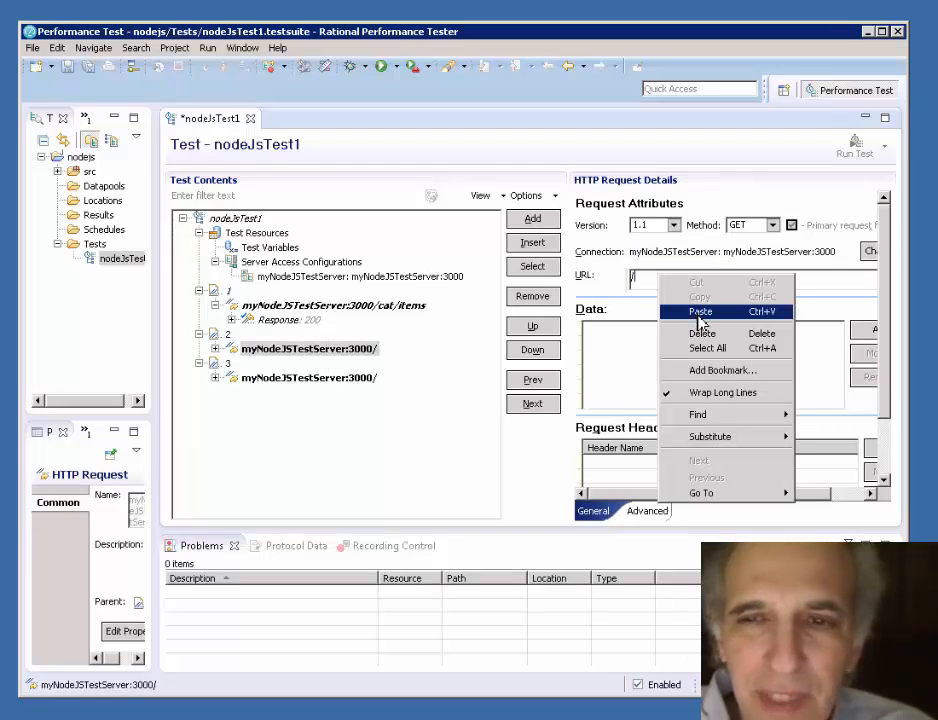
left_click(697, 313)
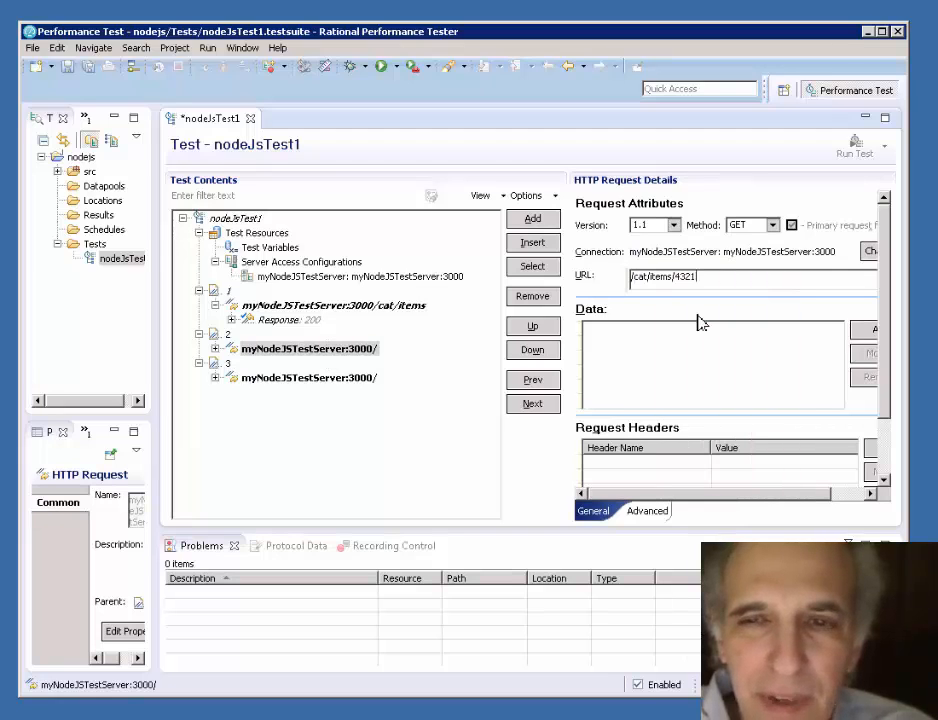
- Expand page 2's request and enable a response code verification point with Exact matching on its response
left_click(215, 348)
left_click(274, 366)
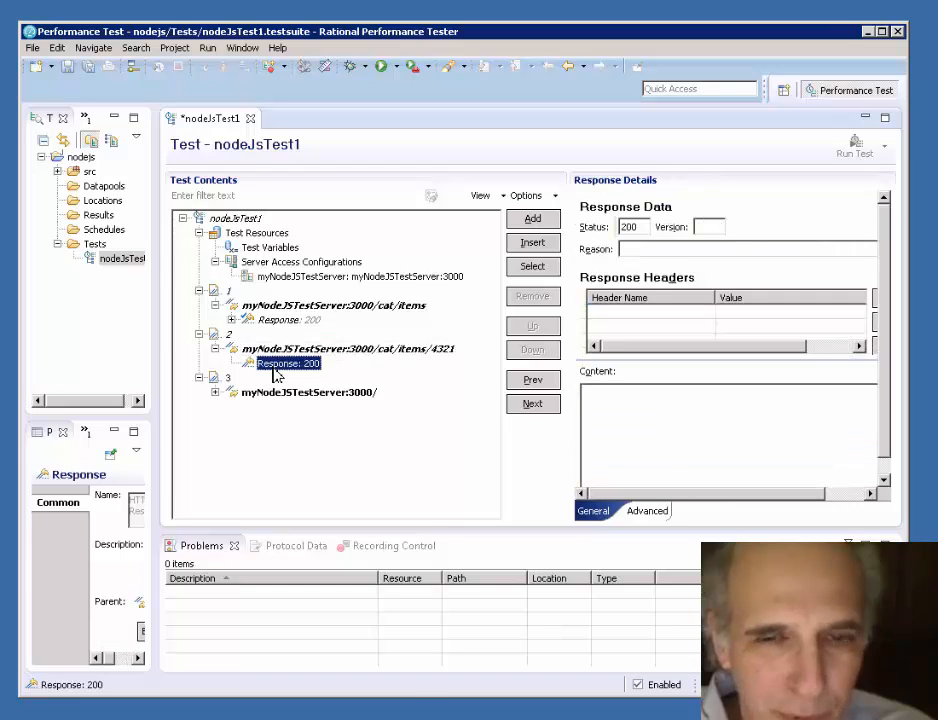
right_click(276, 374)
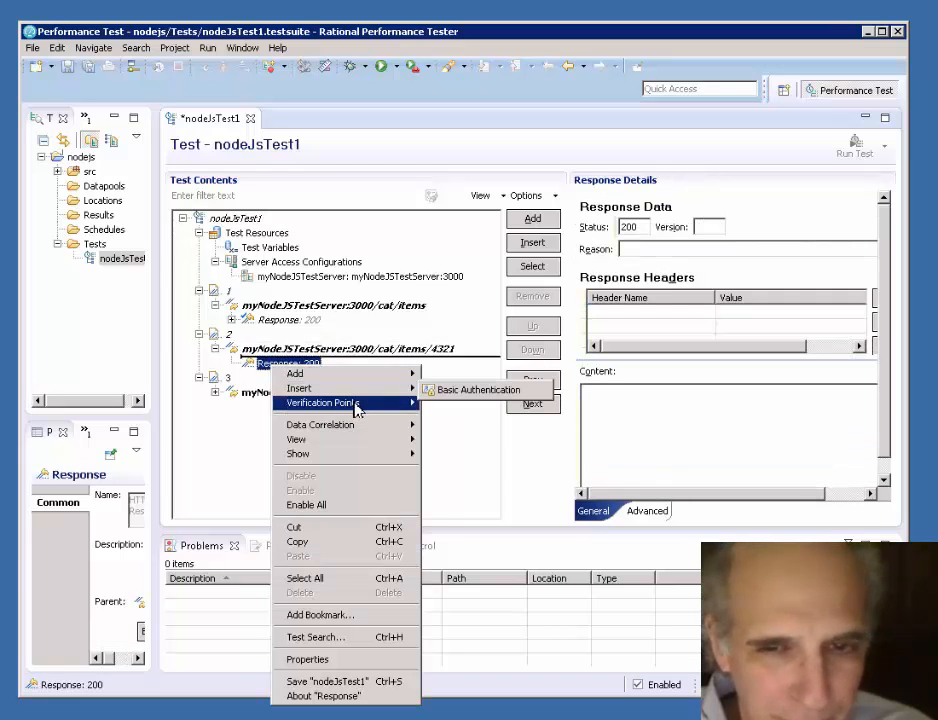
mouse_move(357, 405)
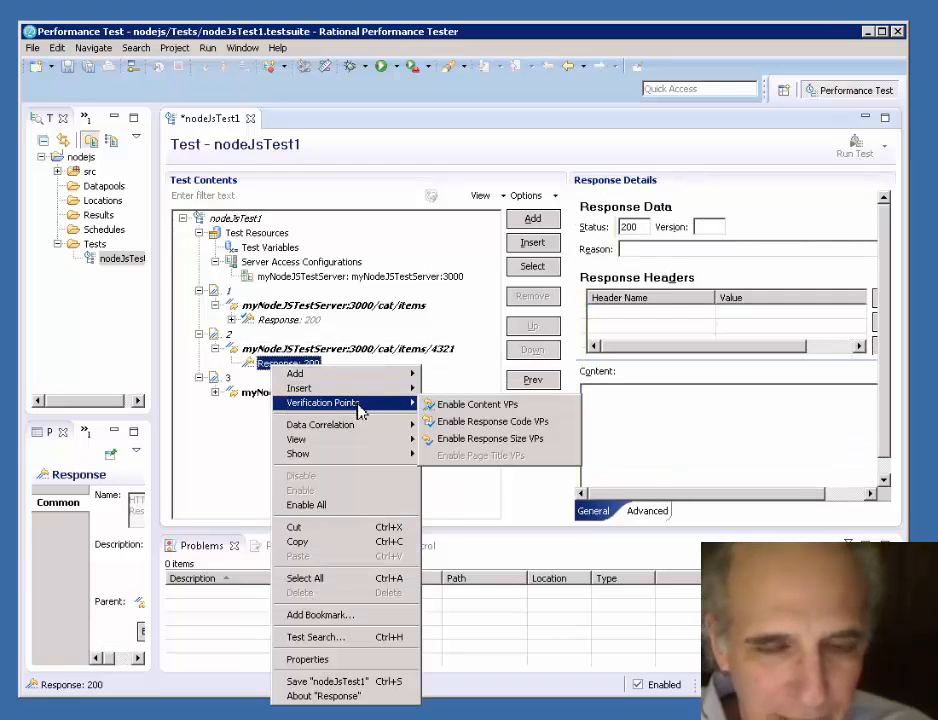
left_click(484, 422)
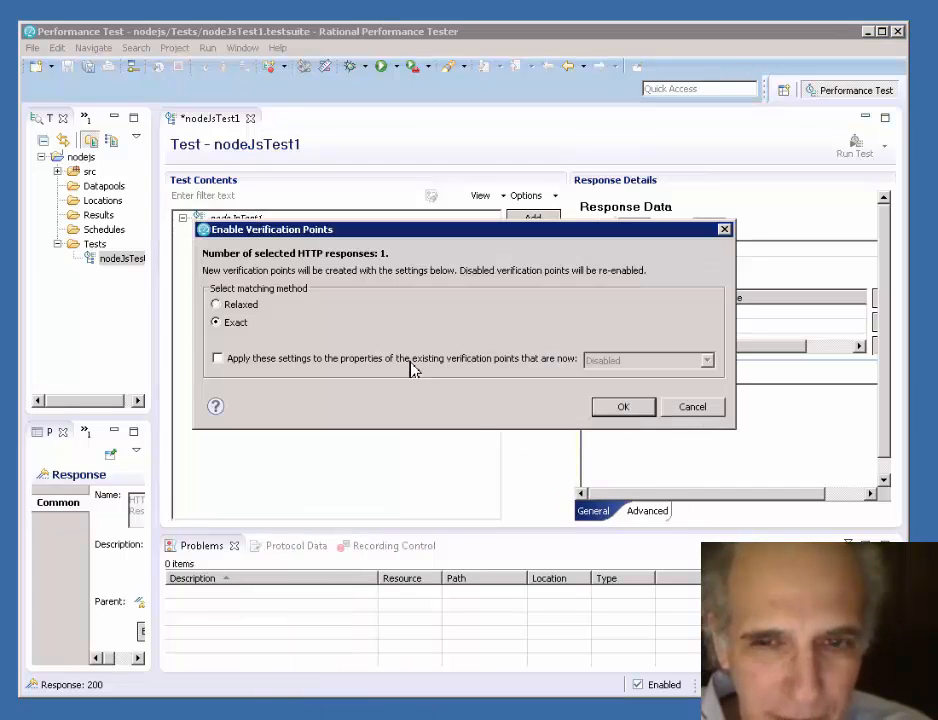
left_click(614, 408)
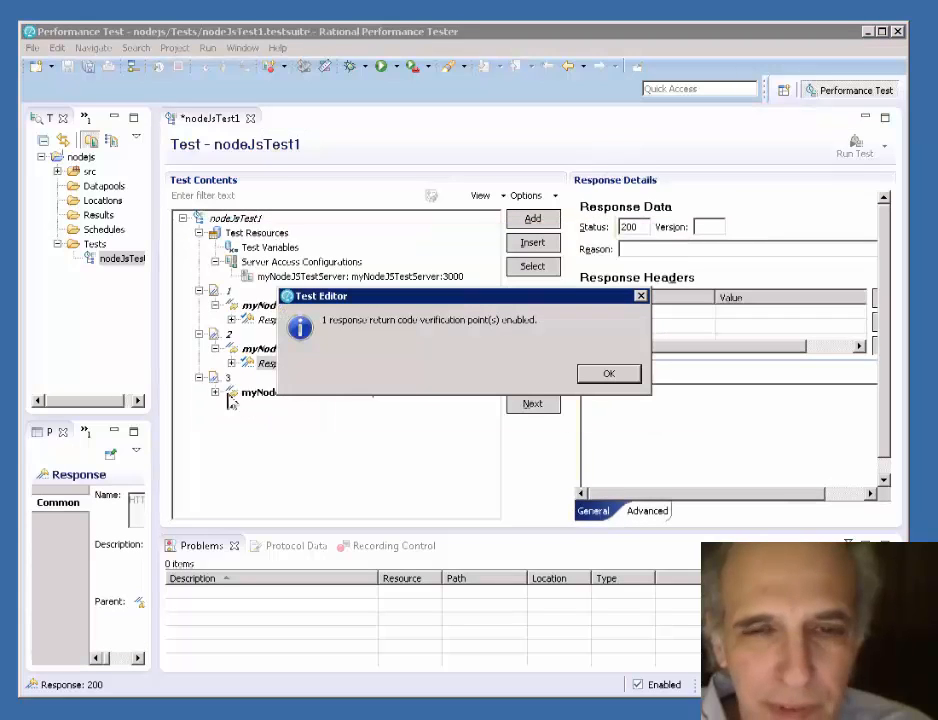
left_click(595, 379)
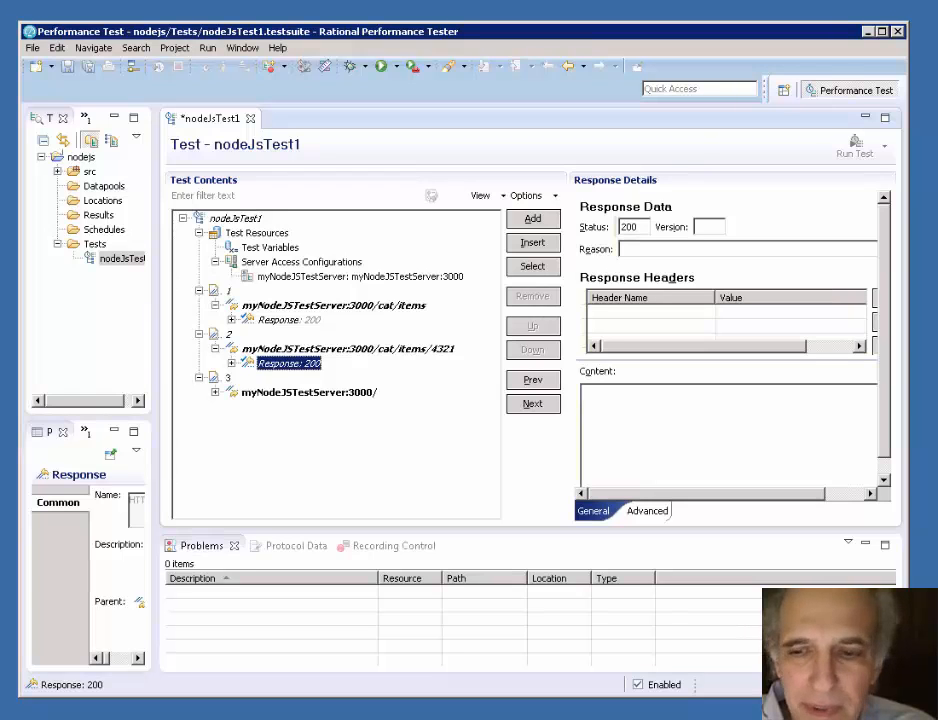
- Switch to Notepad and copy cat/items from the end of the POST curl command
key("alt+Tab")
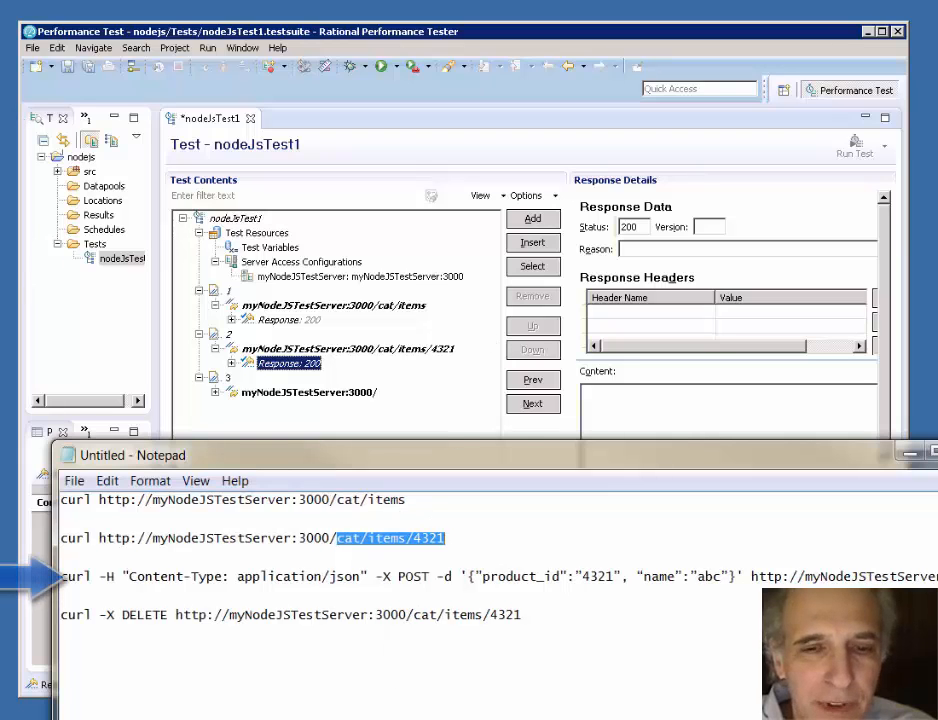
scroll(386, 624, "right", 2)
left_click(259, 576)
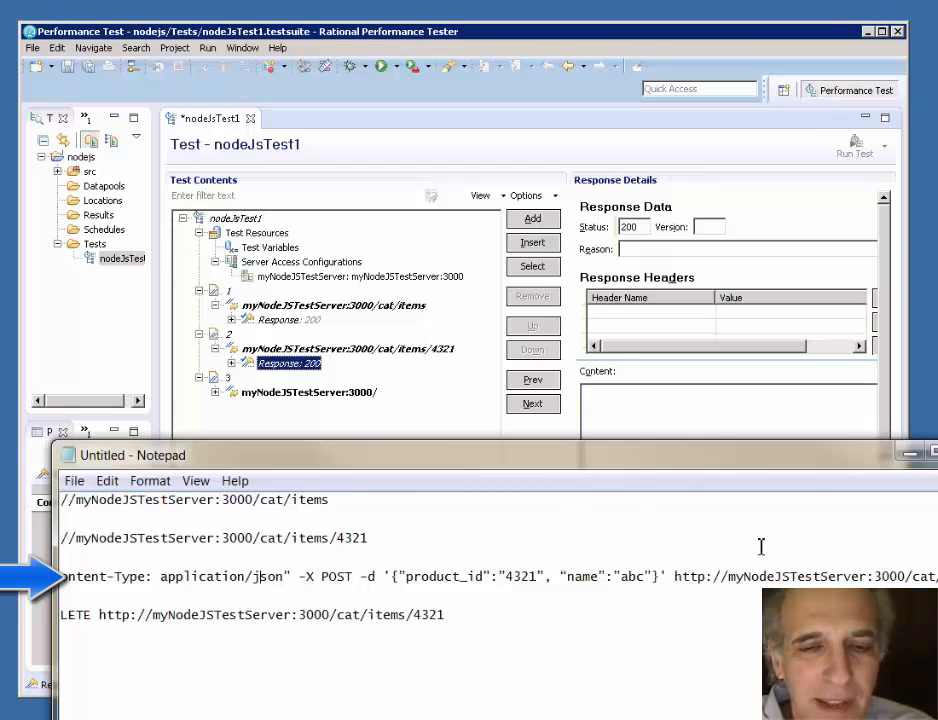
left_click_drag(802, 461, 757, 457)
left_click_drag(862, 568, 933, 568)
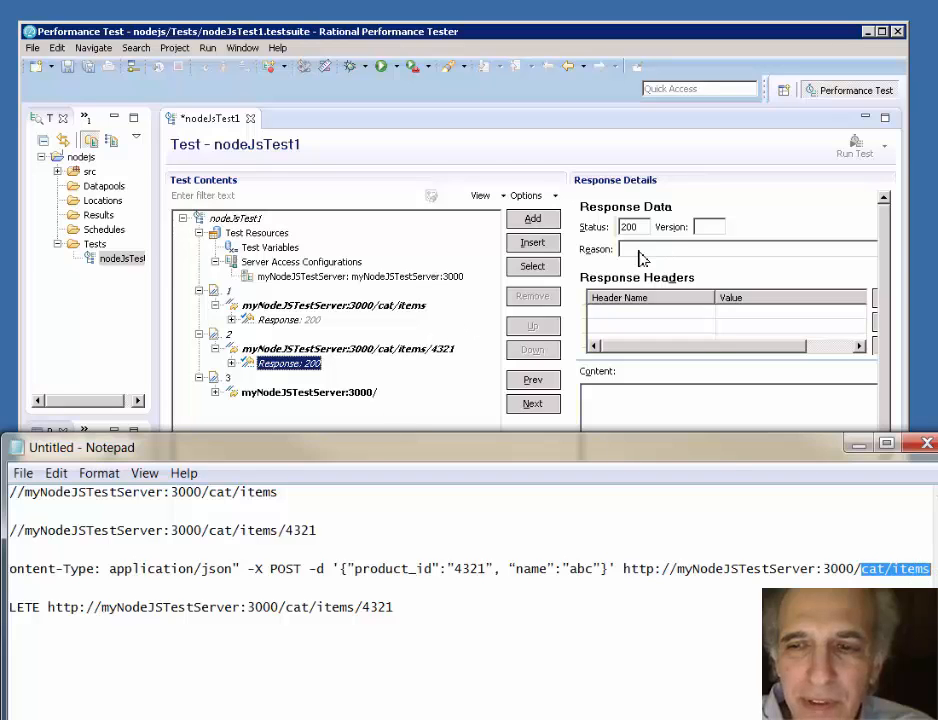
- Switch to Rational Performance Tester and set the URL of page 3's request to /cat/items with the copied path
left_click(297, 393)
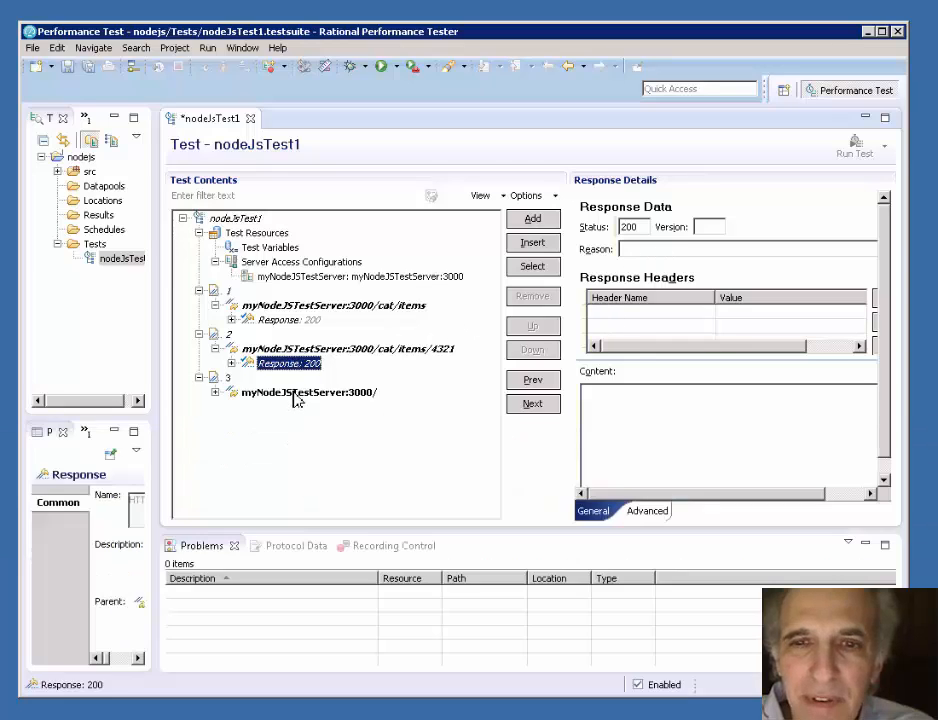
left_click(660, 277)
right_click(660, 279)
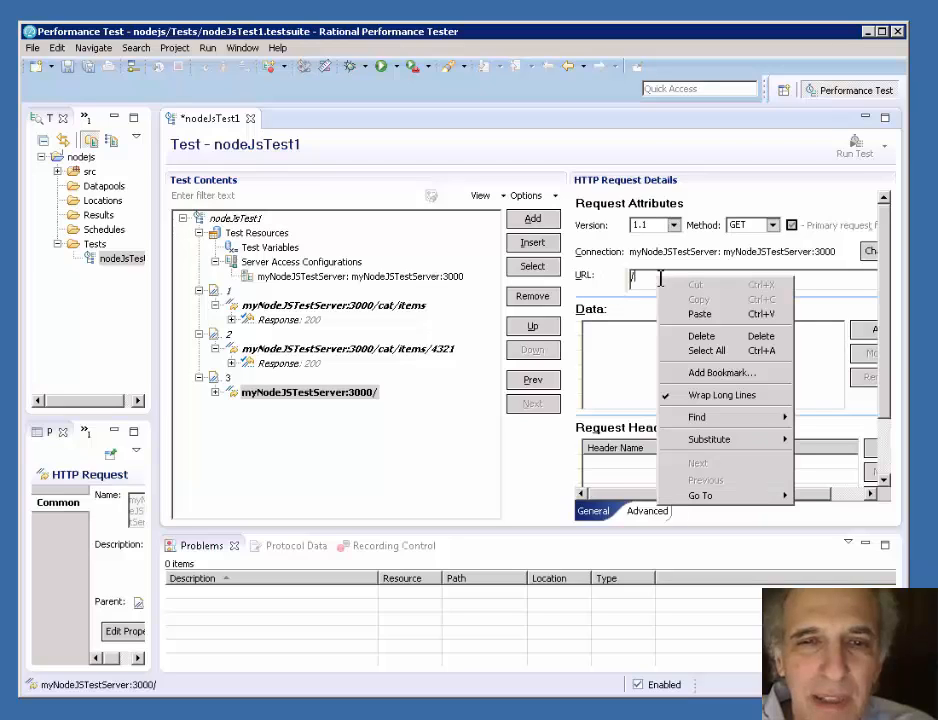
left_click(697, 314)
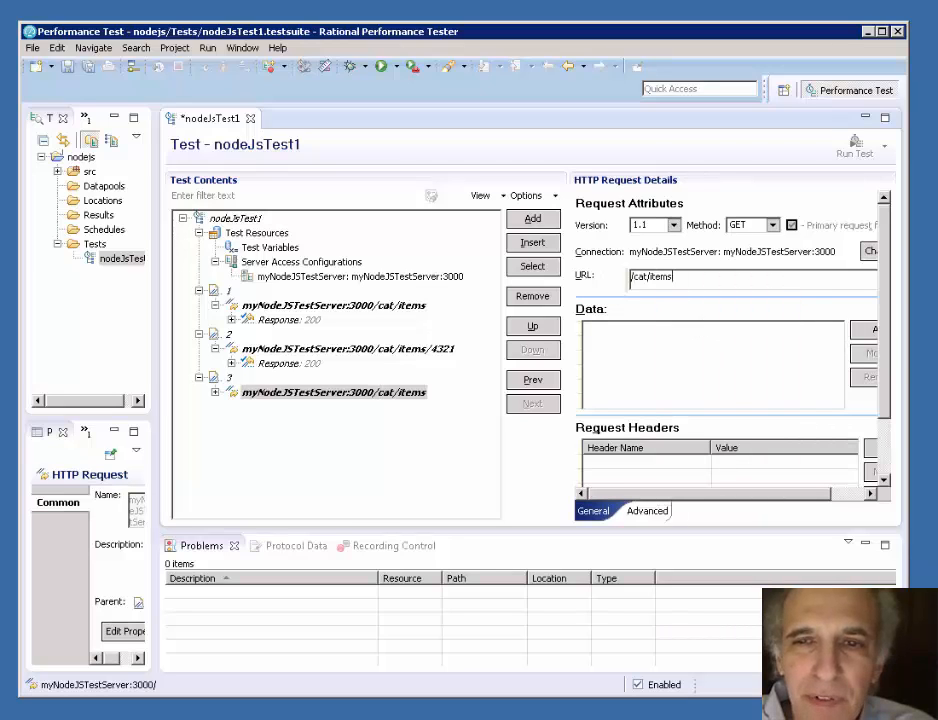
- Switch to Notepad and copy the JSON body {"product_id":"4321", "name":"abc"} from the POST curl command
key("alt+Tab")
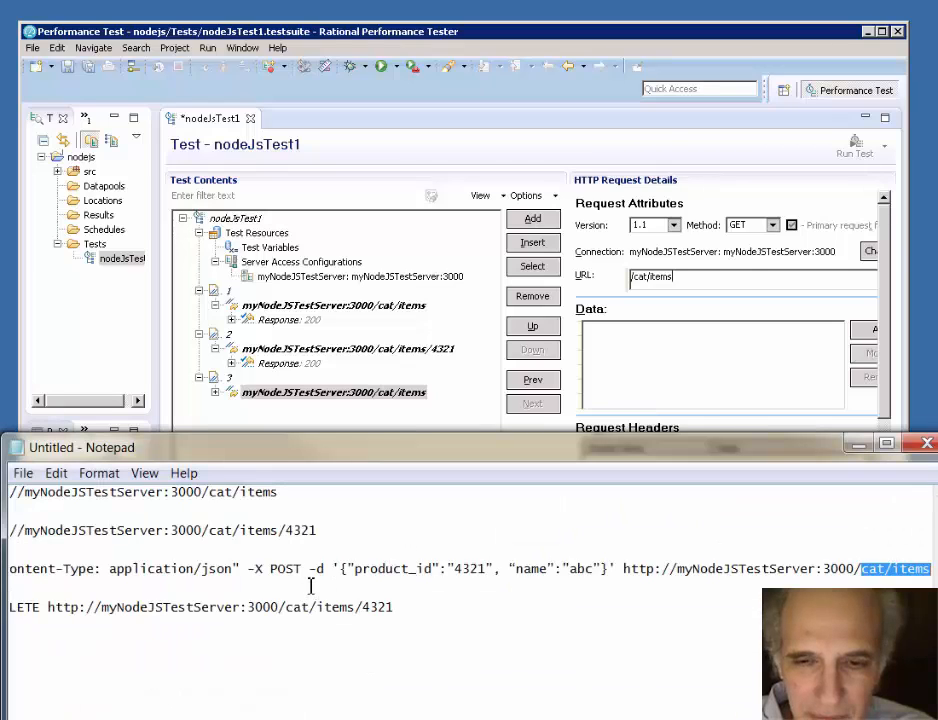
left_click(341, 569)
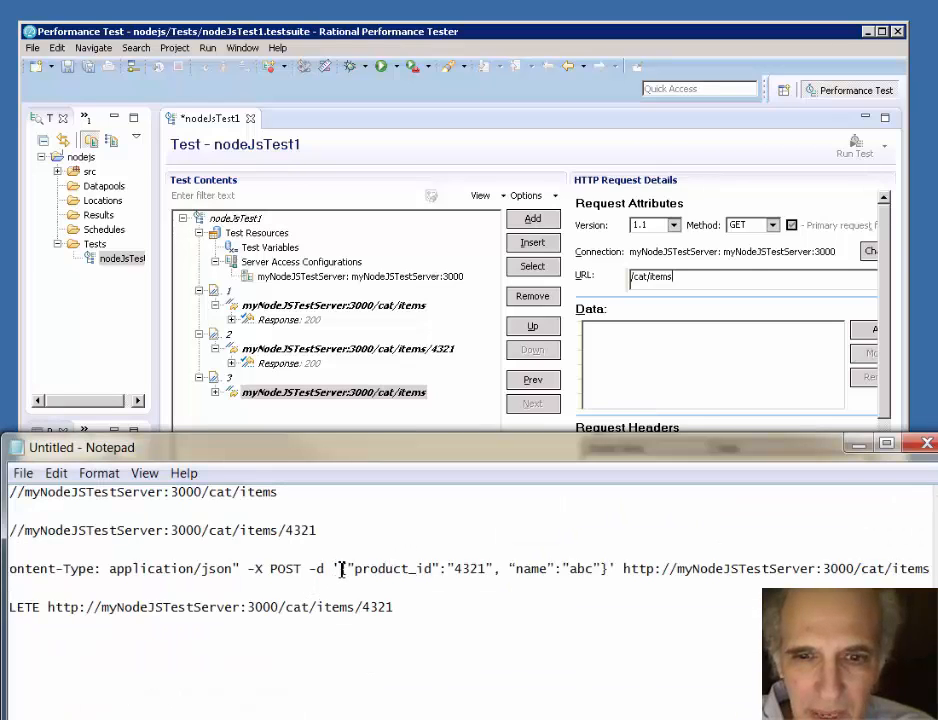
left_click_drag(343, 569, 606, 569)
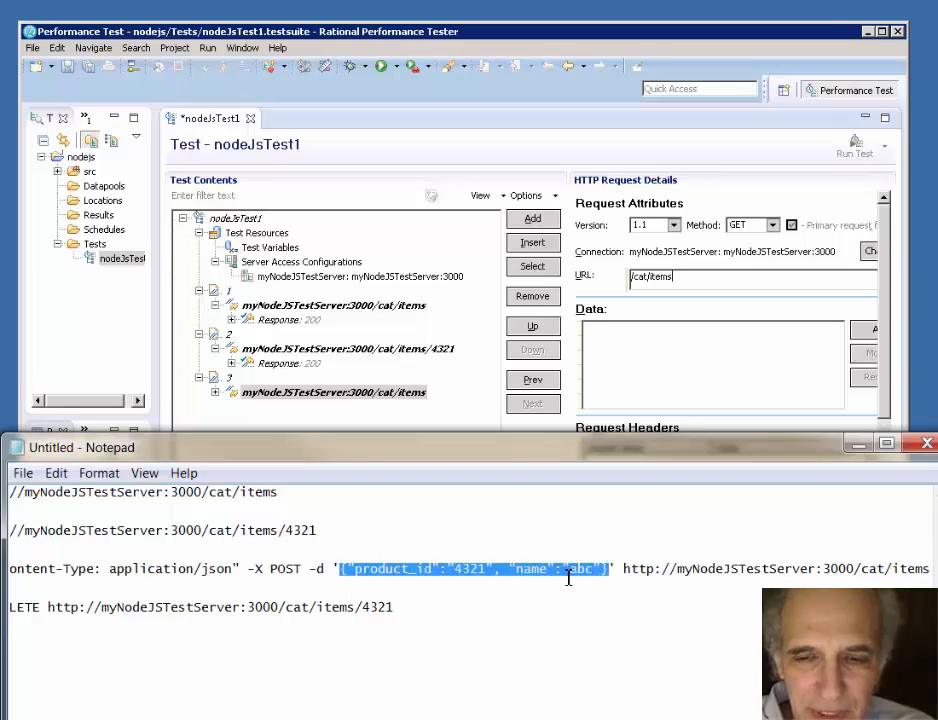
right_click(472, 572)
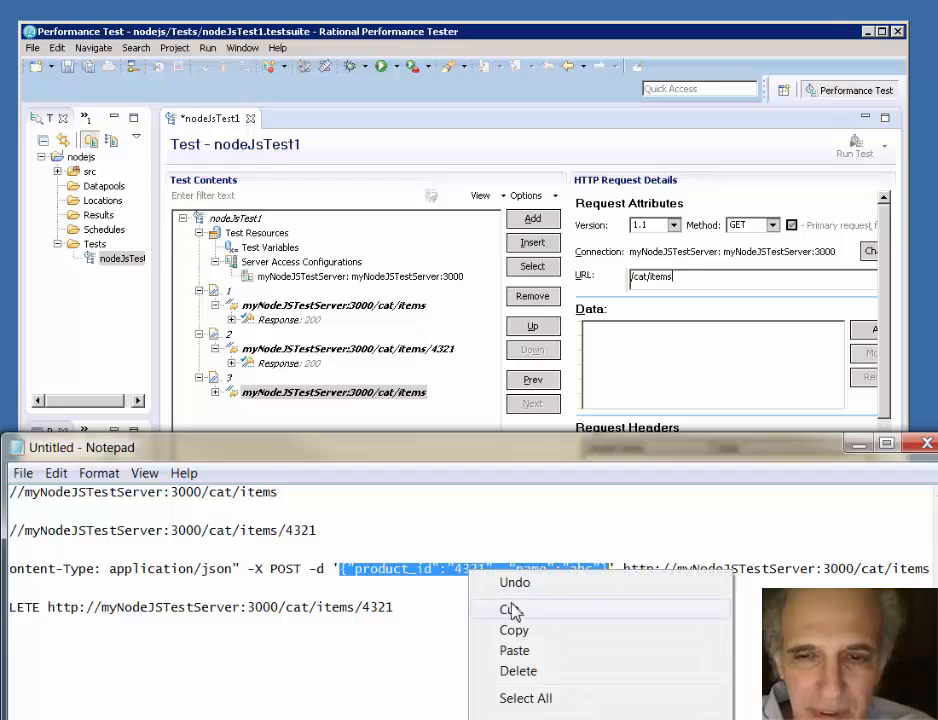
left_click(521, 632)
- Switch to Rational Performance Tester and add a data chunk containing the copied JSON body to page 3's request
left_click(648, 335)
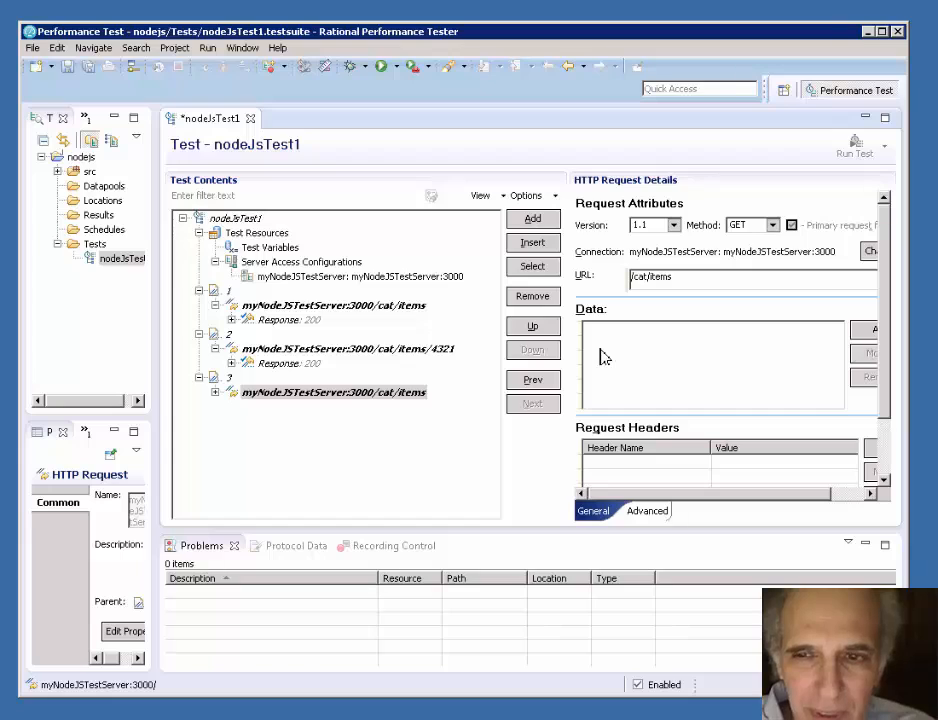
left_click(868, 329)
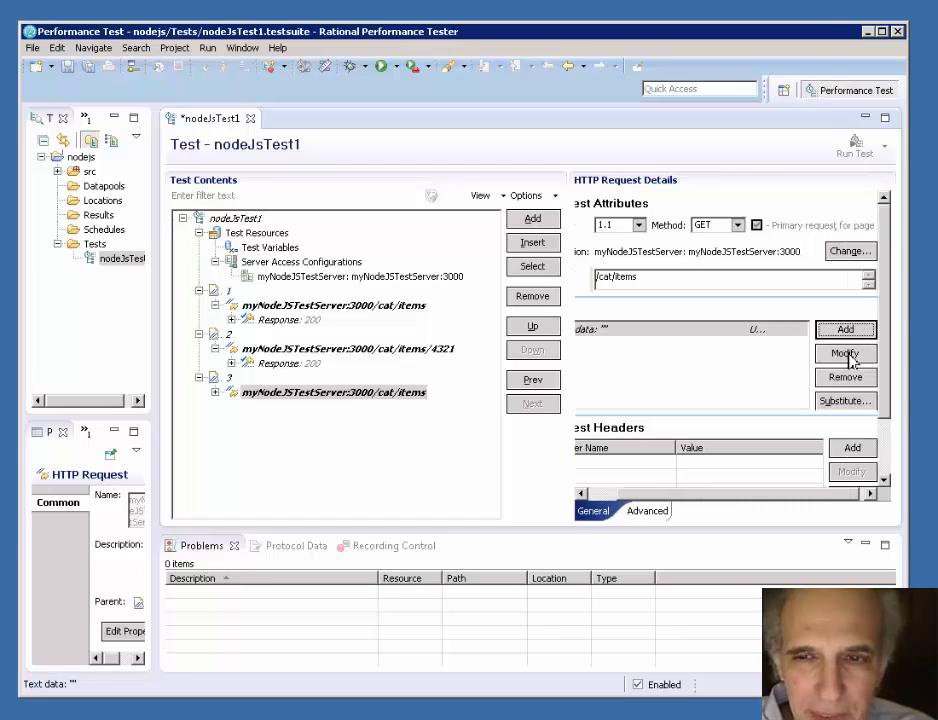
left_click(846, 354)
right_click(620, 346)
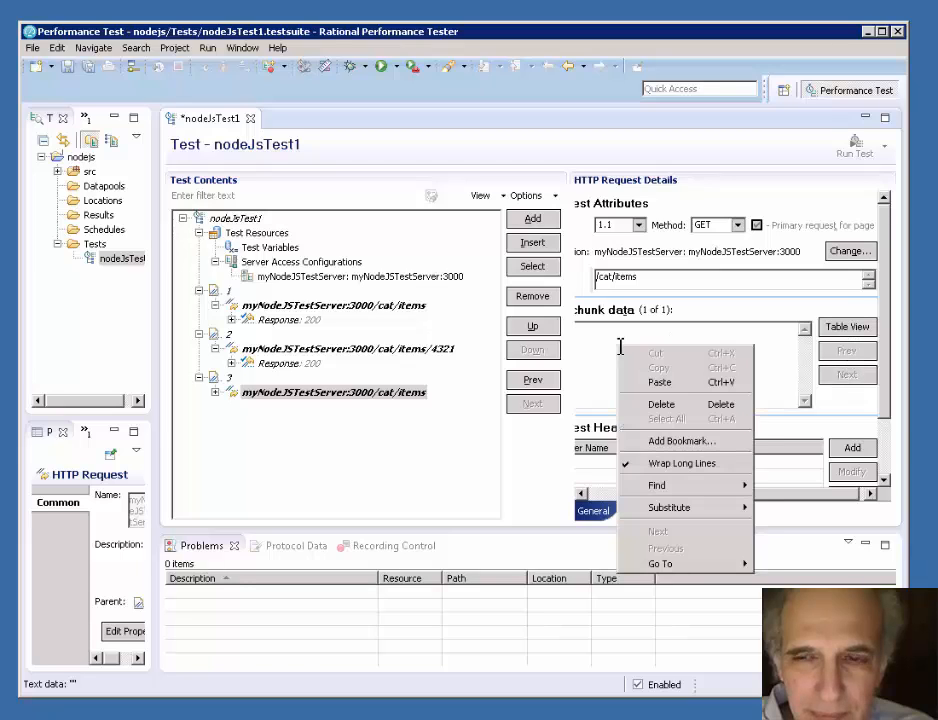
left_click(675, 390)
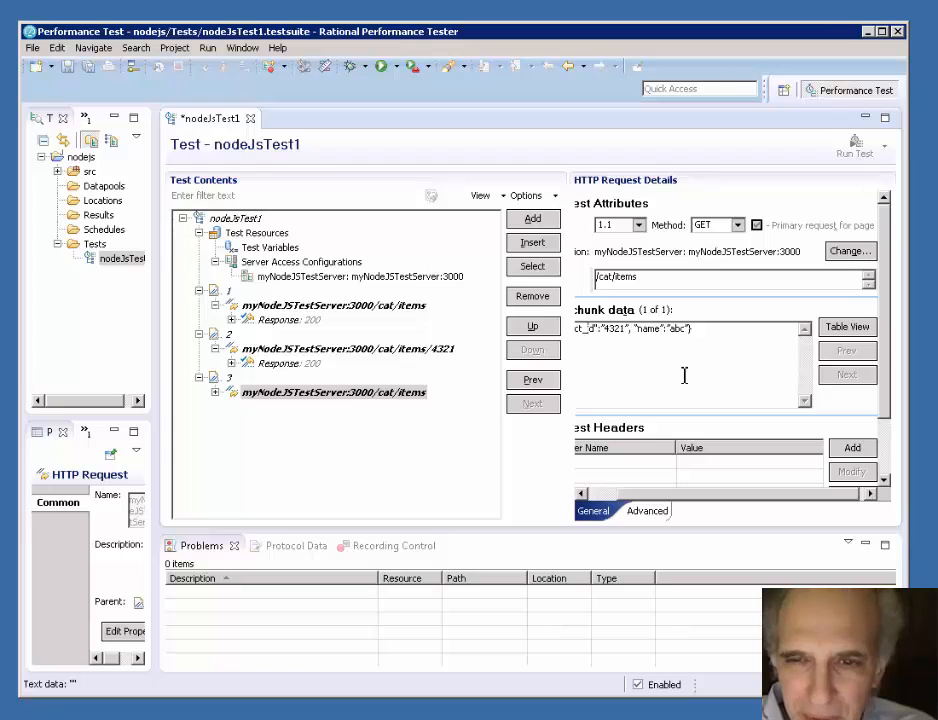
left_click(847, 327)
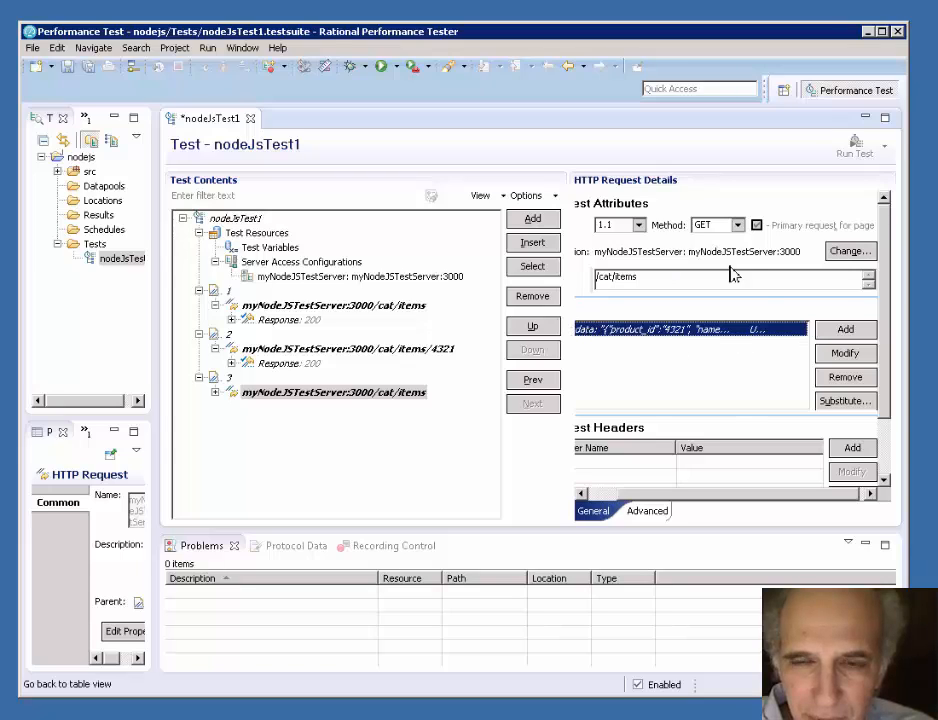
- Expand page 3's request and enable a response code verification point with Exact matching on its response
double_click(218, 395)
left_click(278, 413)
right_click(278, 413)
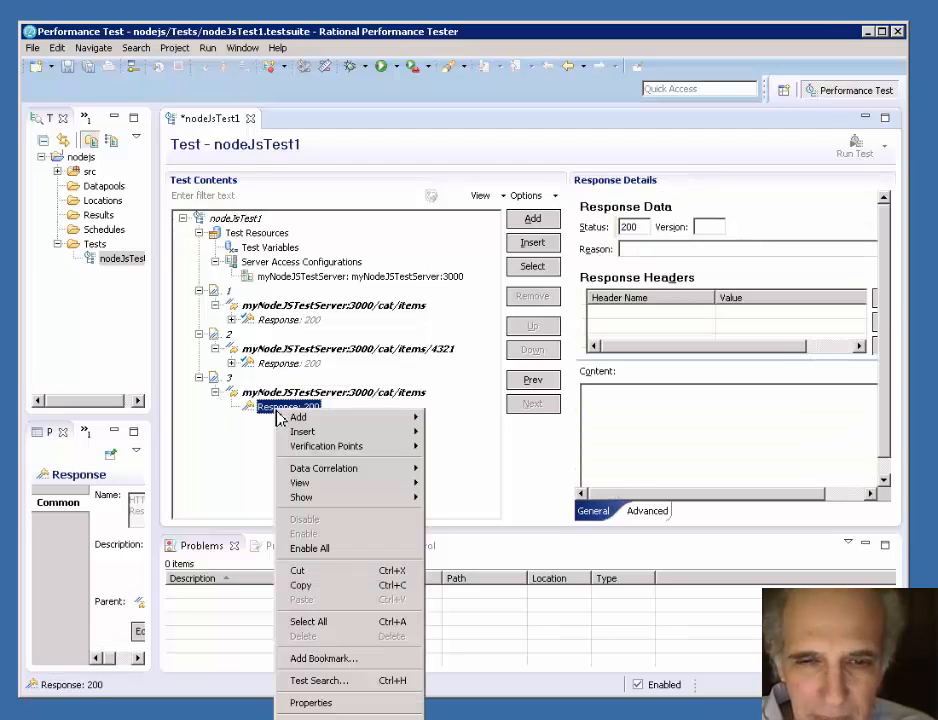
mouse_move(322, 447)
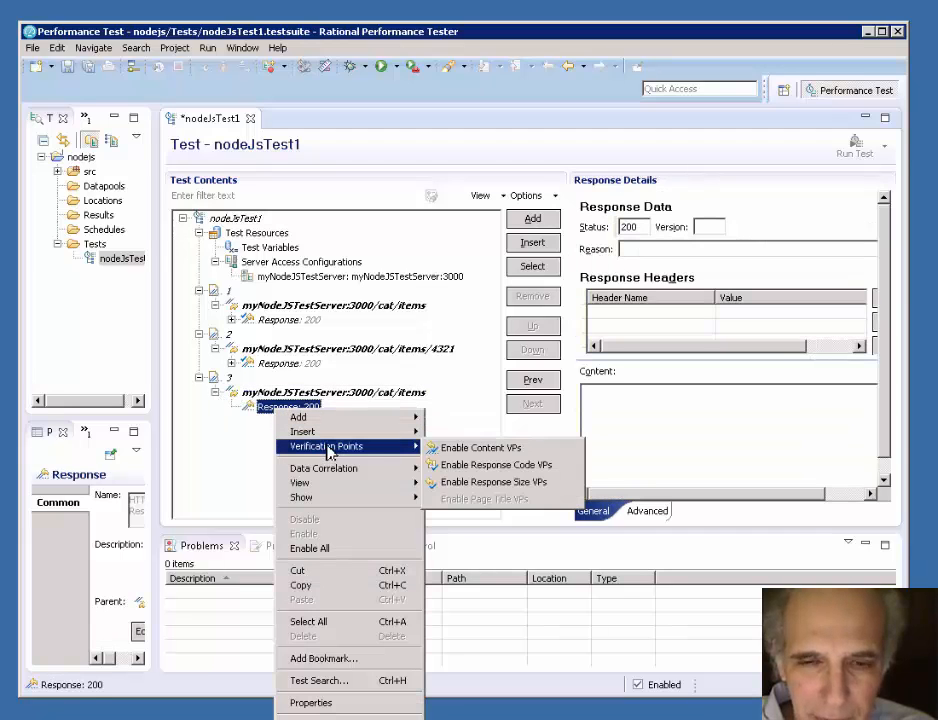
left_click(527, 465)
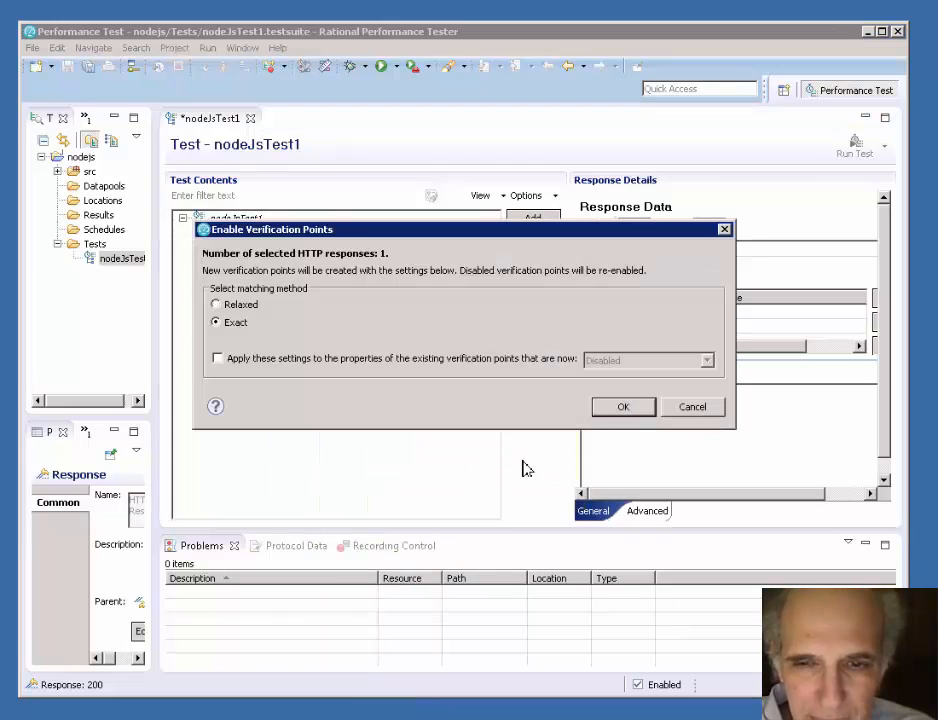
left_click(623, 406)
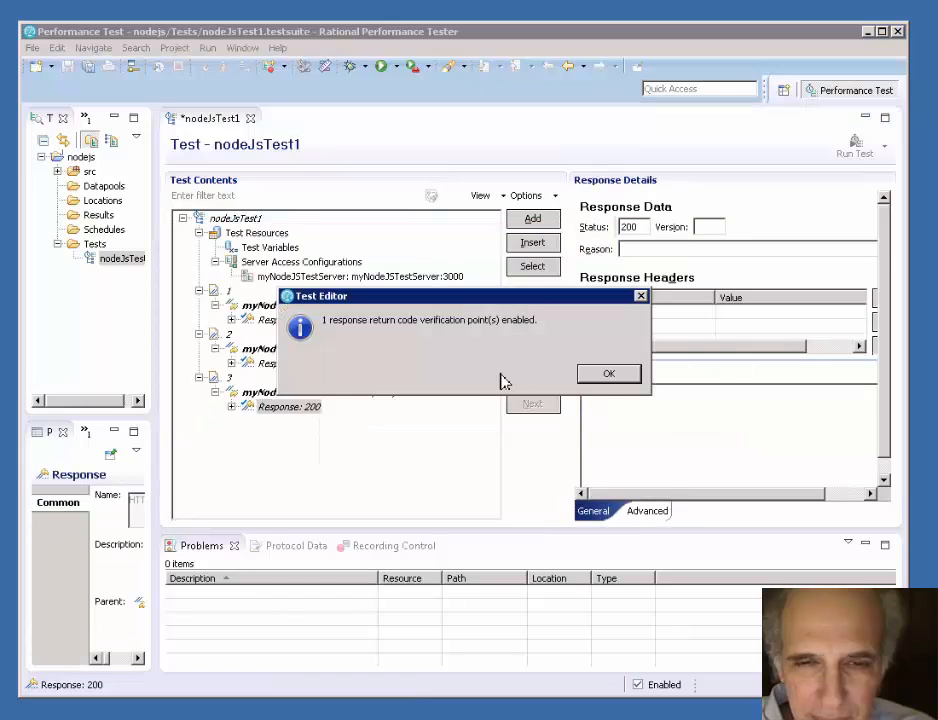
left_click(604, 378)
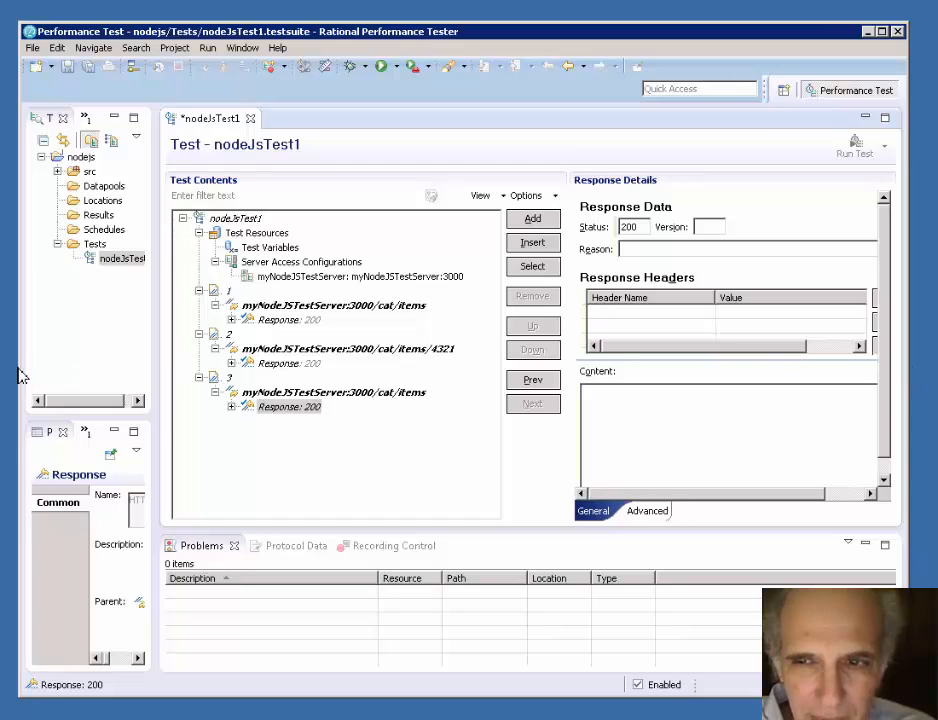
- Widen the details area beside the test contents and show the details of page 3's request
left_click(537, 446)
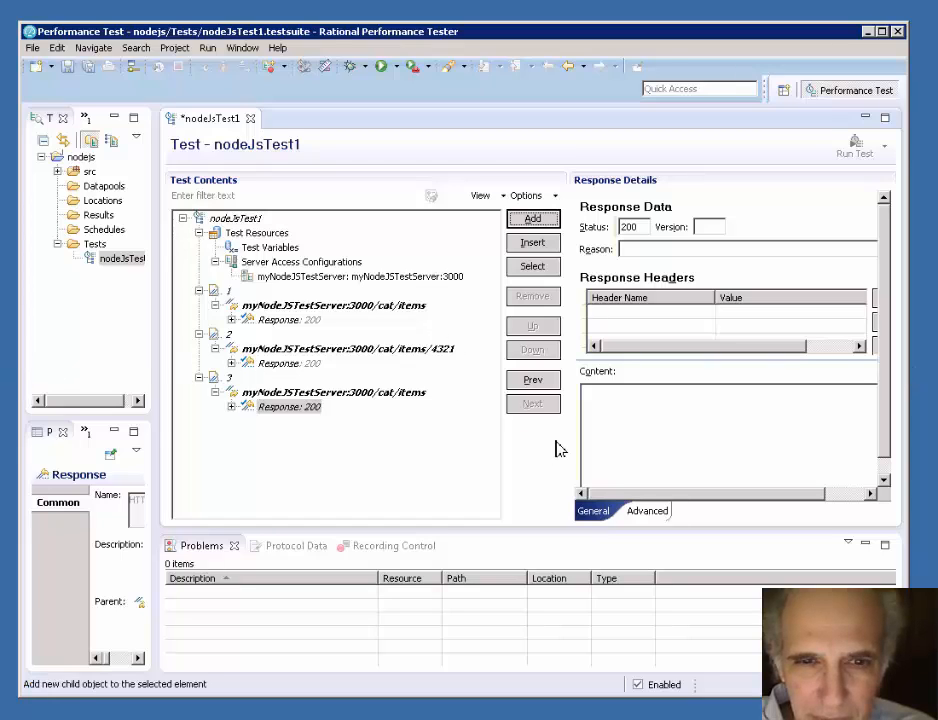
left_click_drag(572, 444, 419, 438)
left_click(275, 393)
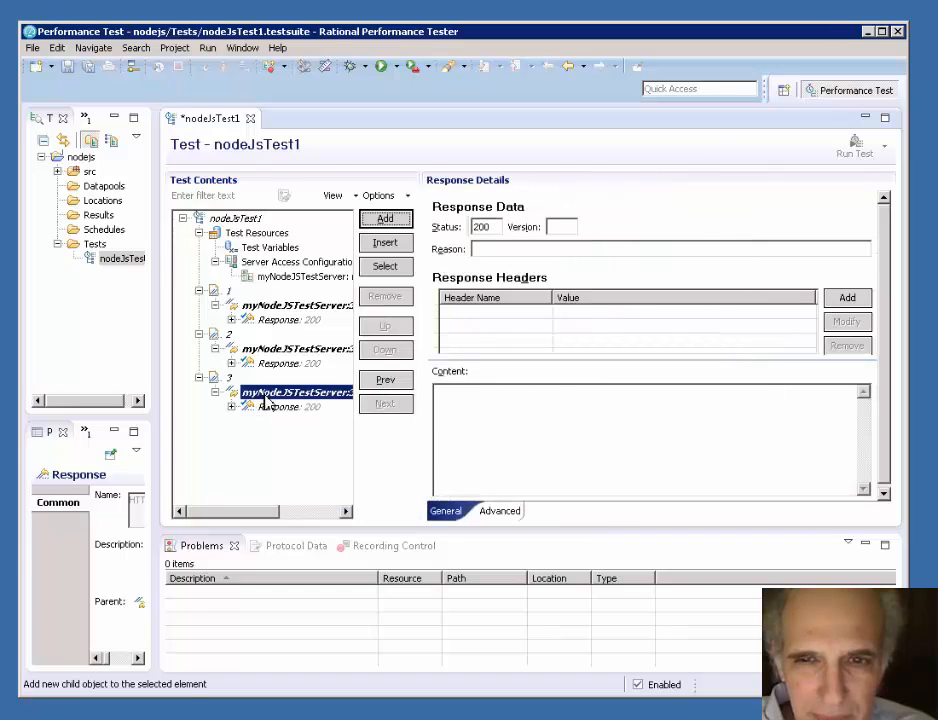
left_click(532, 463)
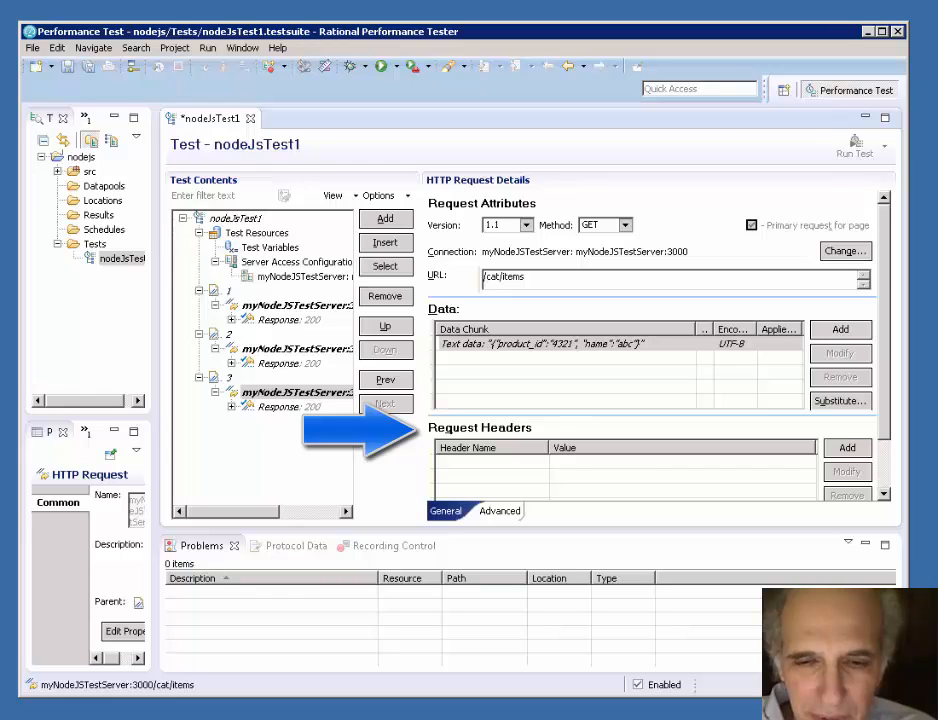
- Switch to Notepad and copy the Content-Type value application/json from the POST curl command
key("alt+Tab")
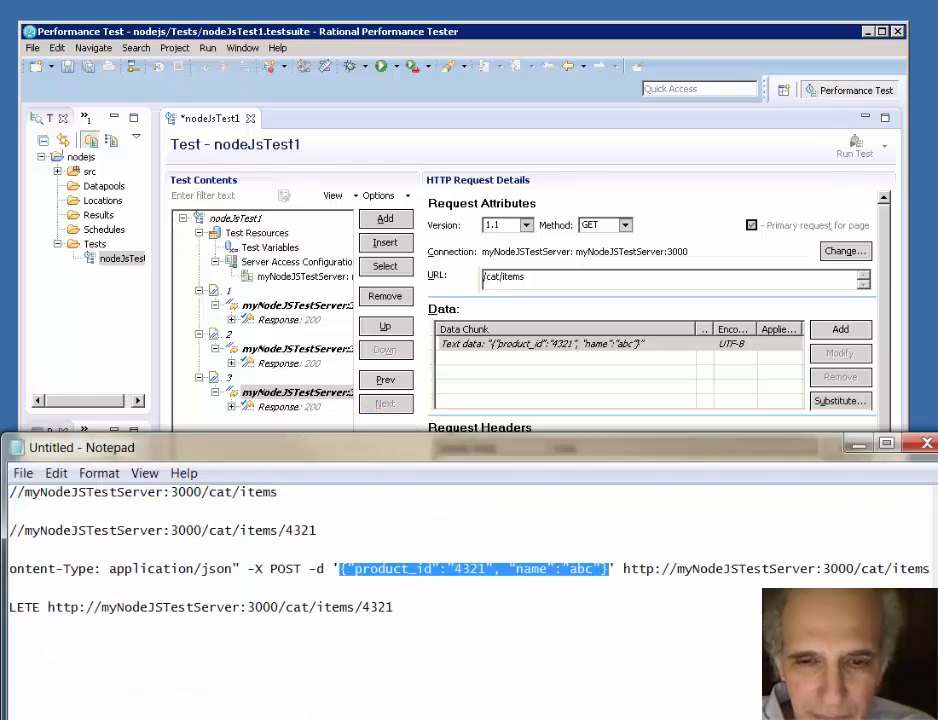
left_click(196, 573)
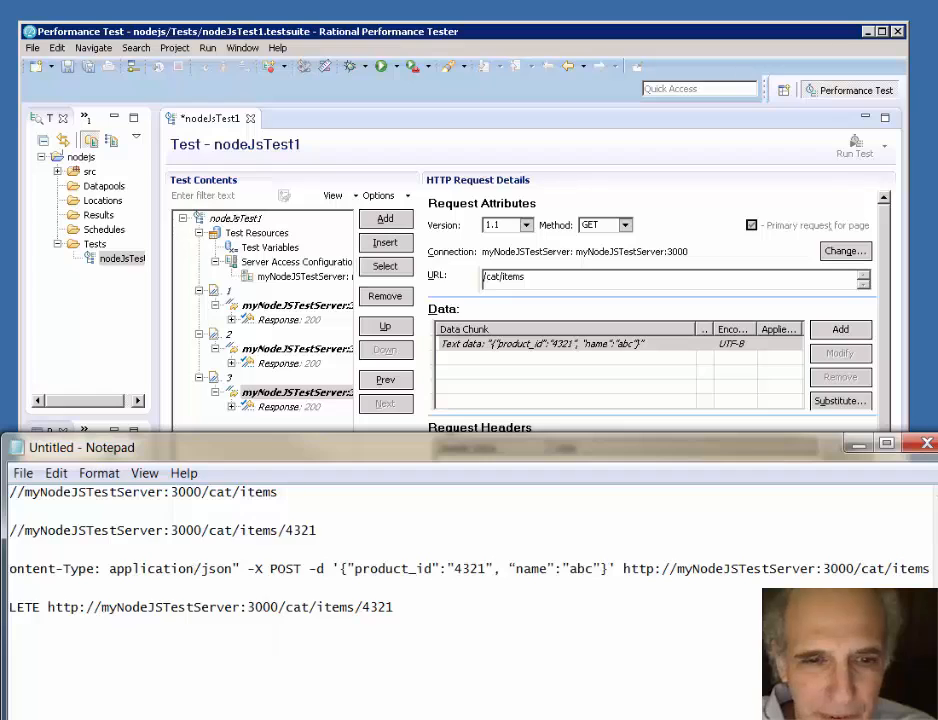
scroll(470, 600, "left", 2)
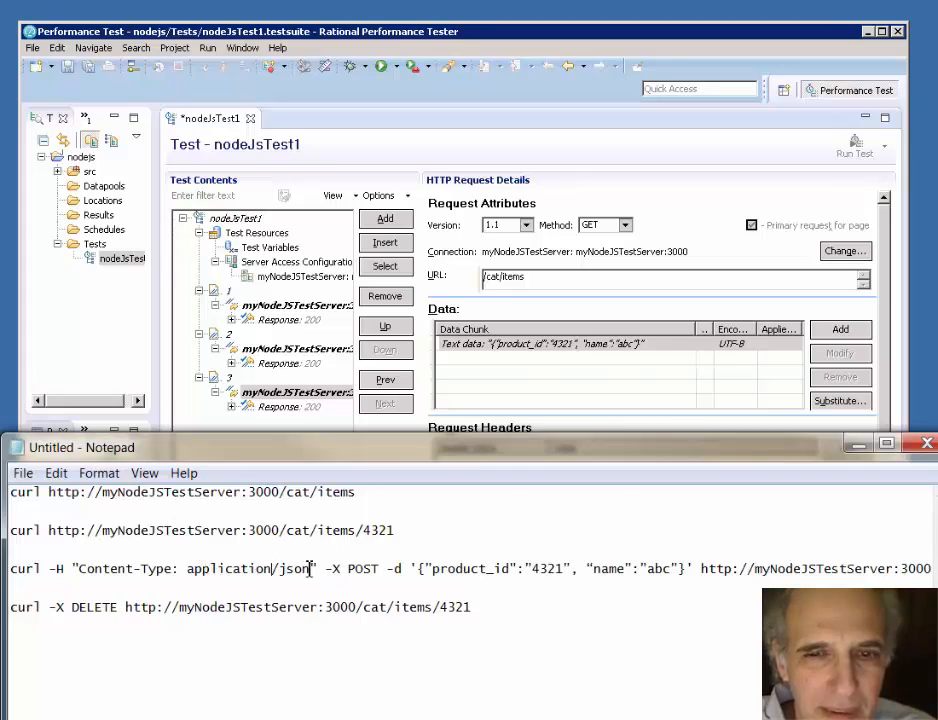
left_click_drag(313, 569, 191, 569)
right_click(193, 570)
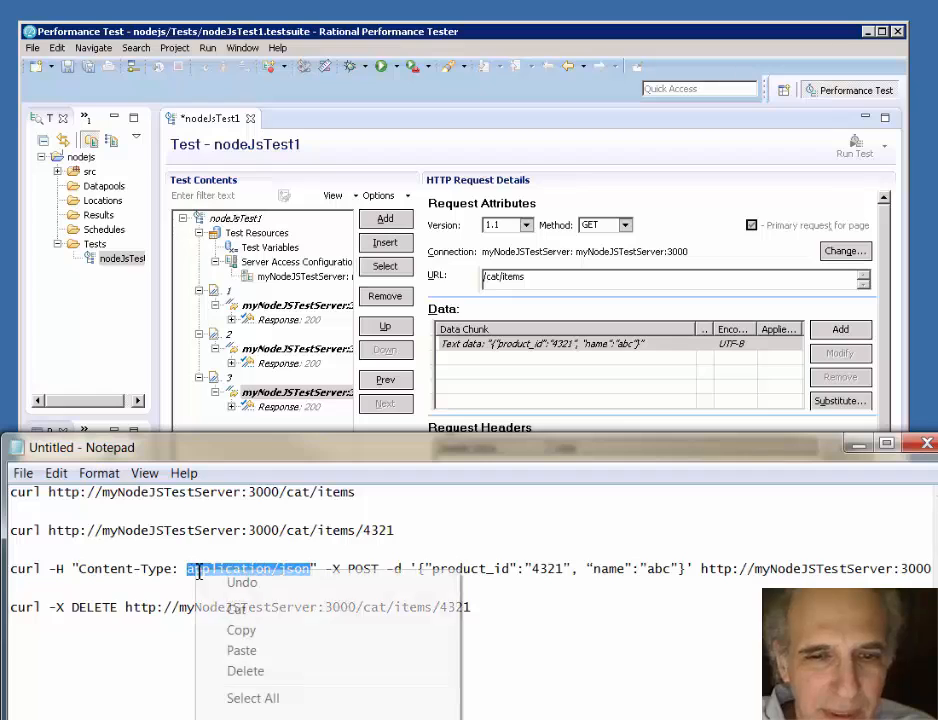
left_click(247, 630)
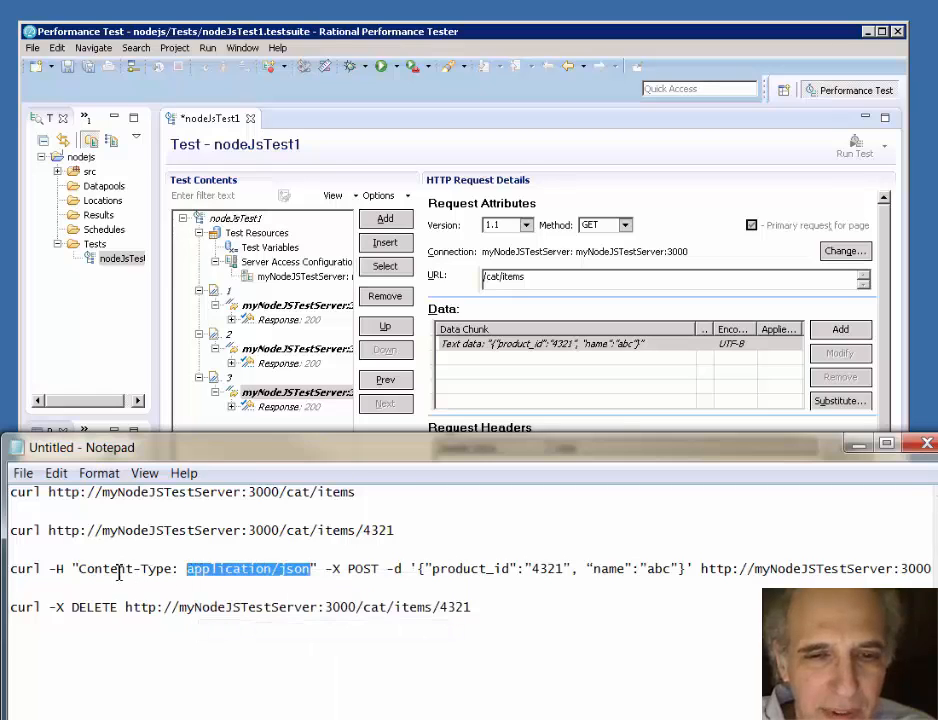
- Switch to Rational Performance Tester and add a Content-Type request header with the copied value application/json to page 3's request
left_click(719, 205)
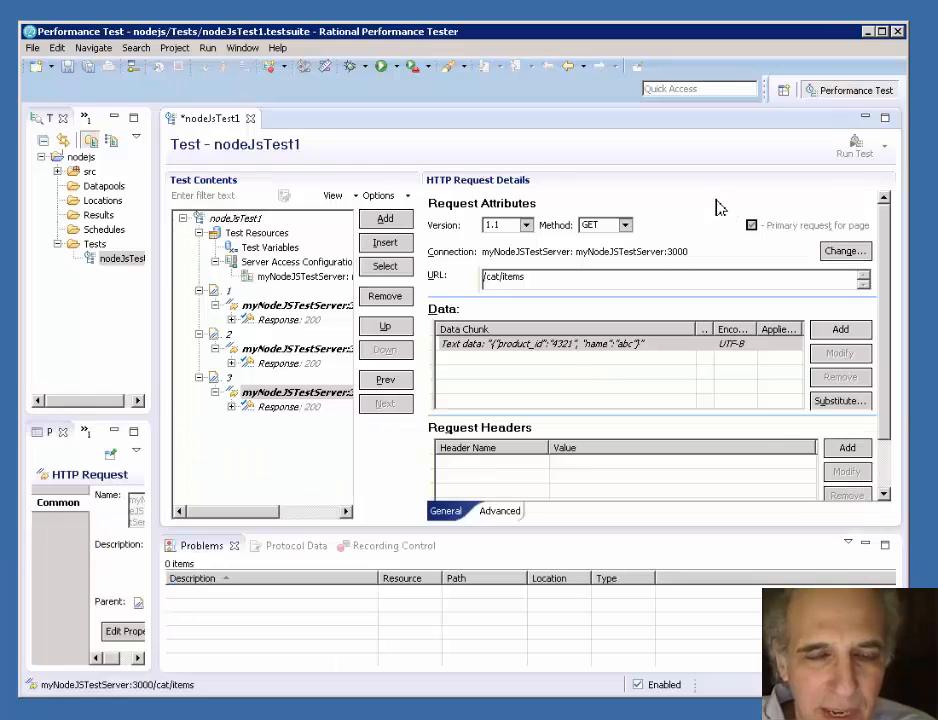
left_click(847, 449)
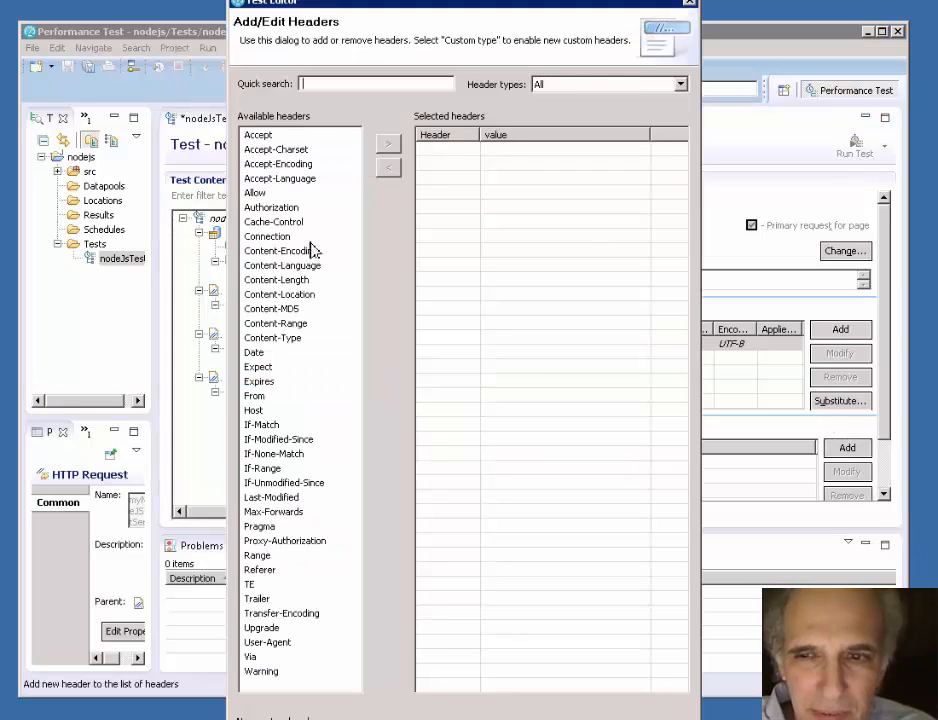
left_click(279, 341)
left_click(388, 145)
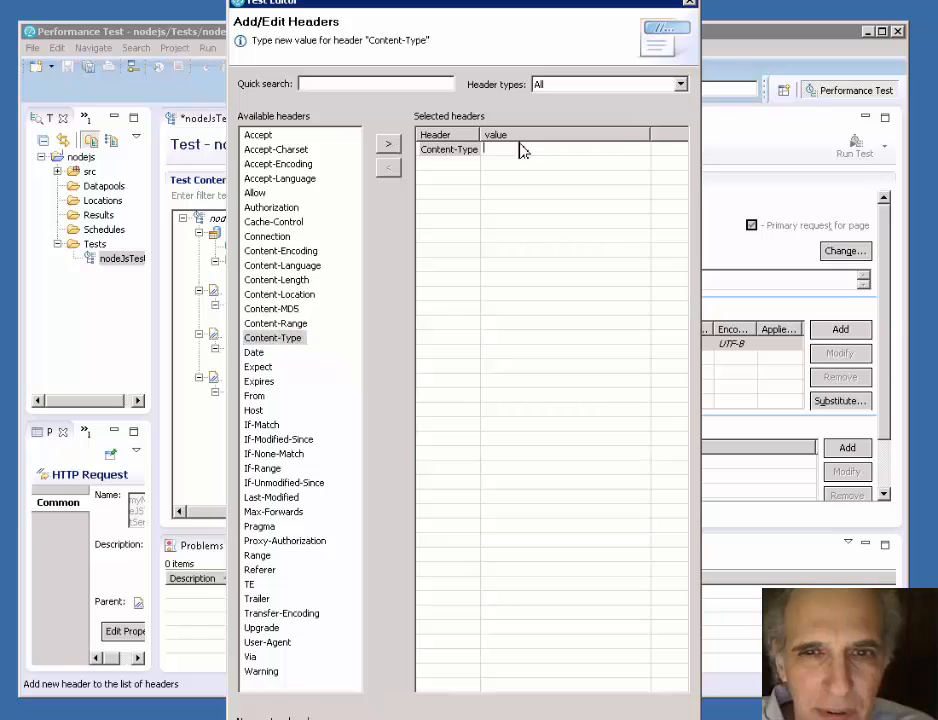
right_click(514, 153)
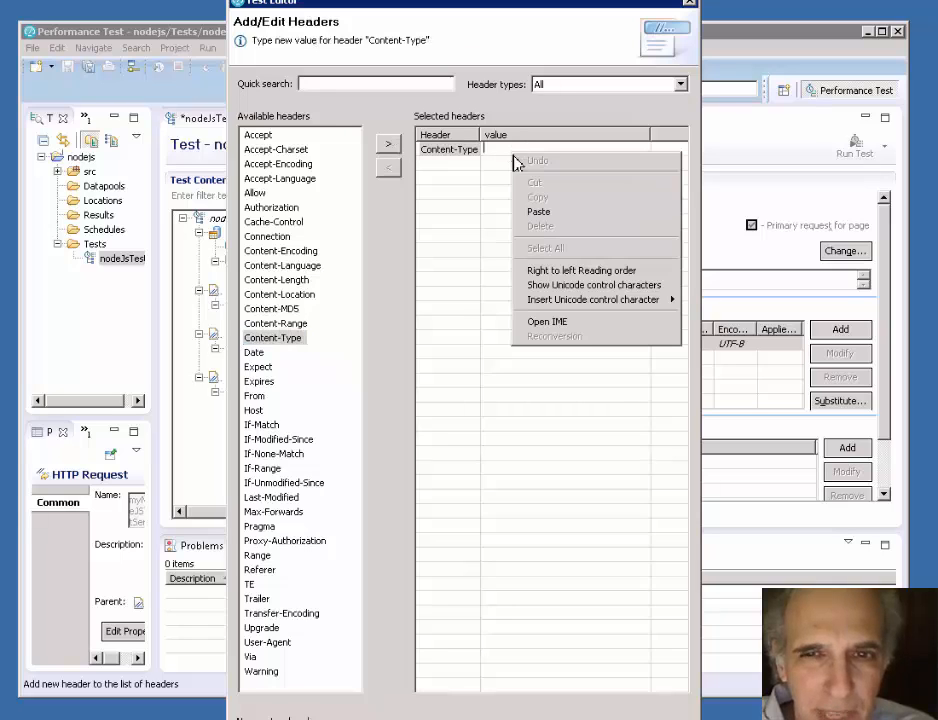
left_click(552, 212)
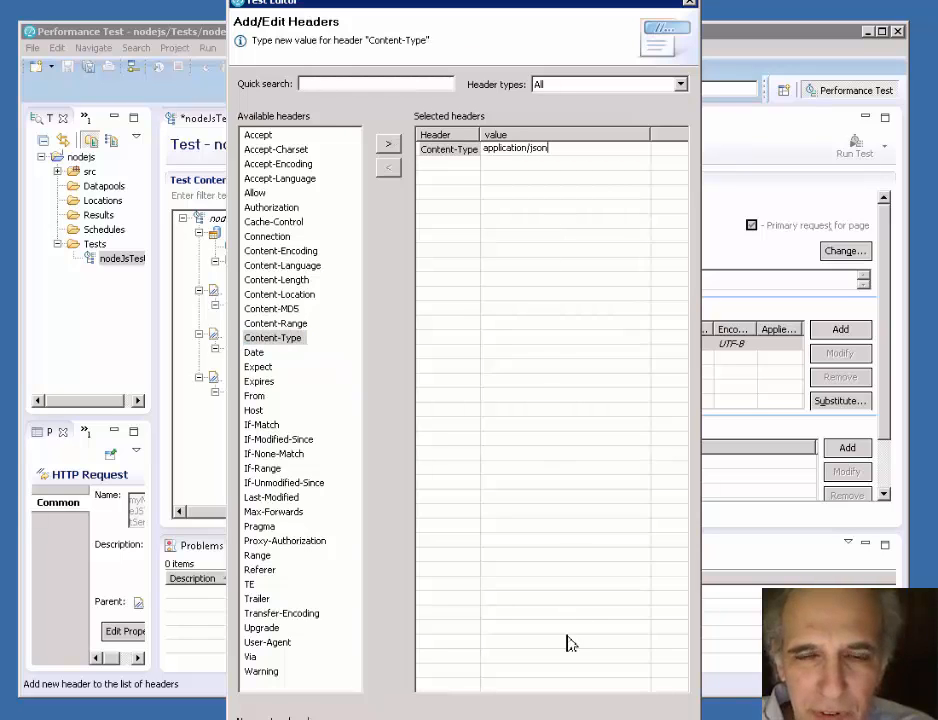
left_click(565, 719)
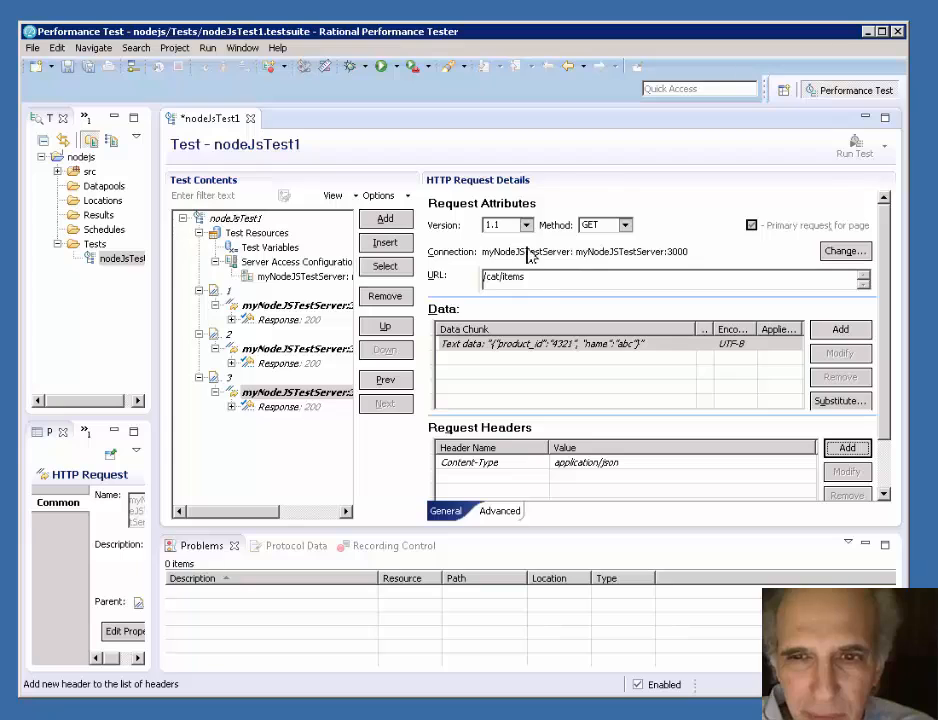
- Set the method of page 3's request to POST and save the test
left_click(262, 393)
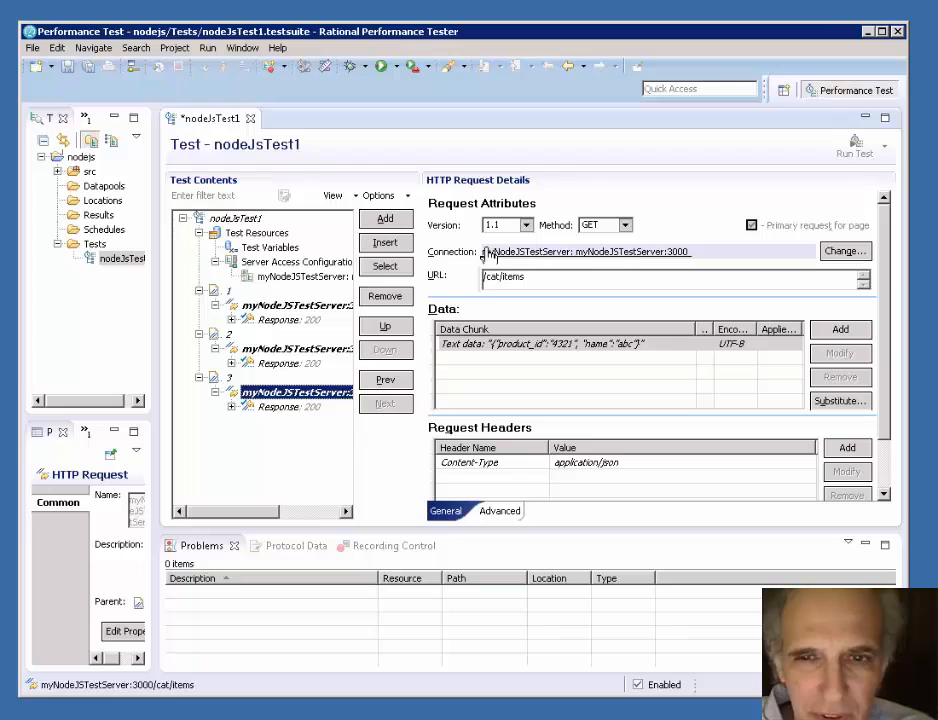
left_click(625, 226)
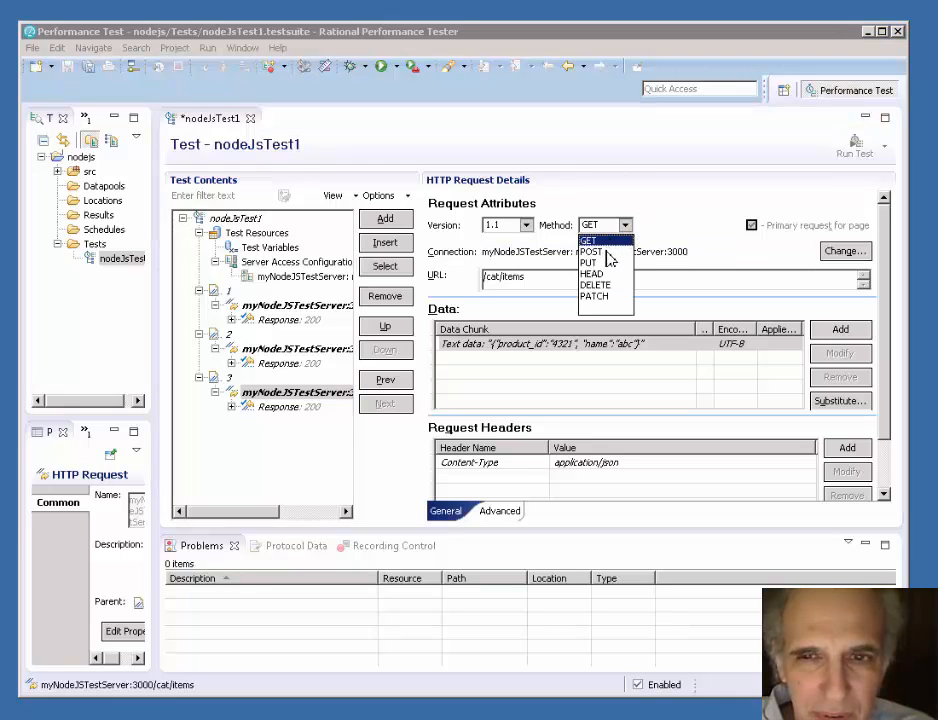
left_click(603, 254)
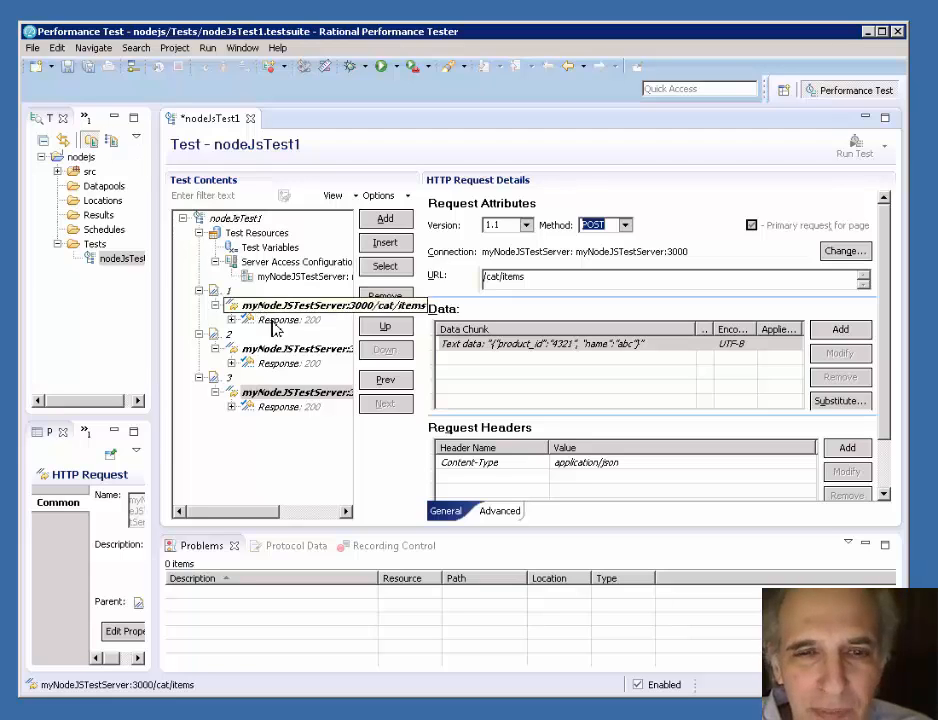
left_click(67, 66)
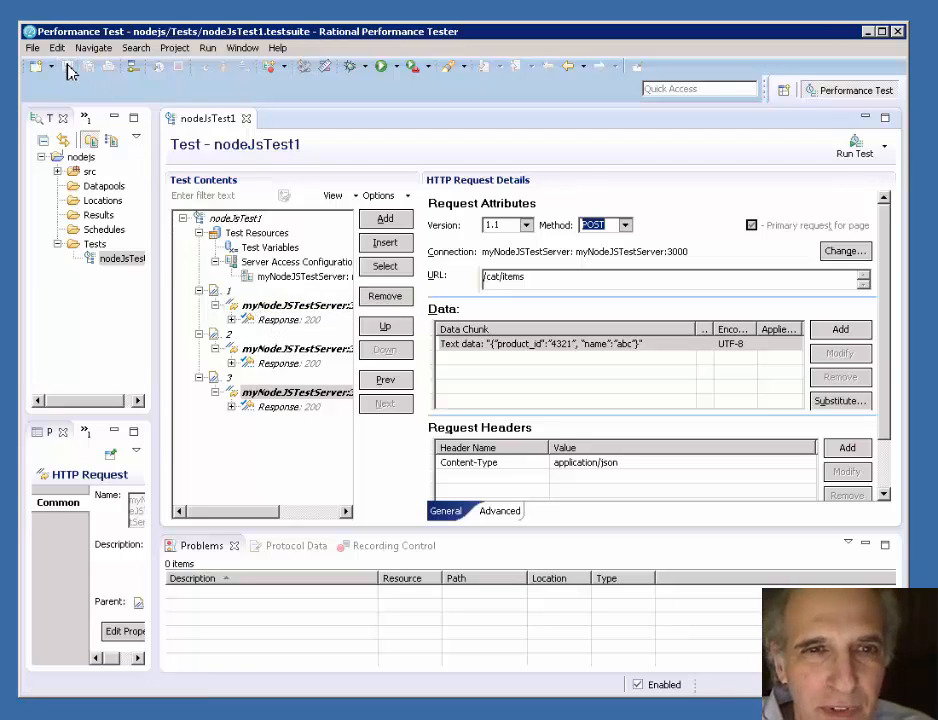
- Title page 1 "Get All Items" and set its think time to 12 seconds
left_click(228, 290)
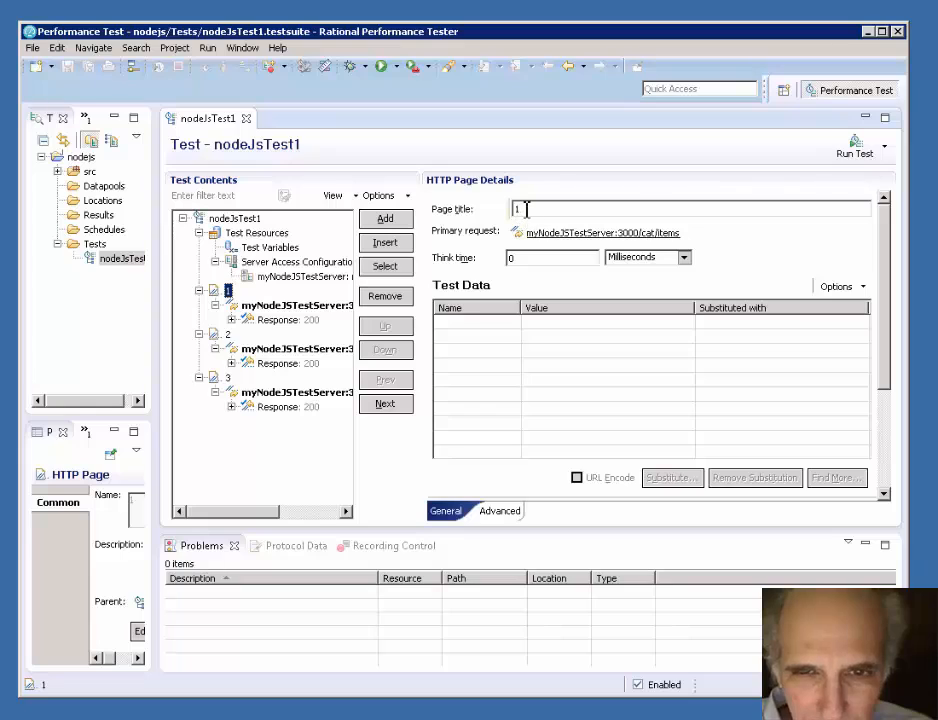
left_click_drag(527, 209, 505, 209)
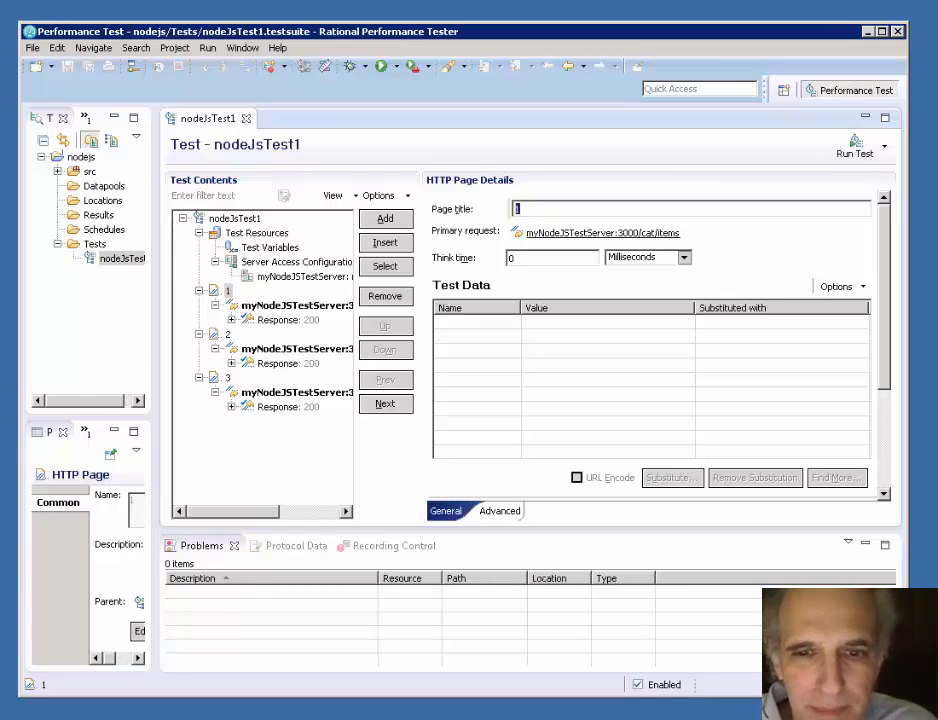
left_click(531, 209)
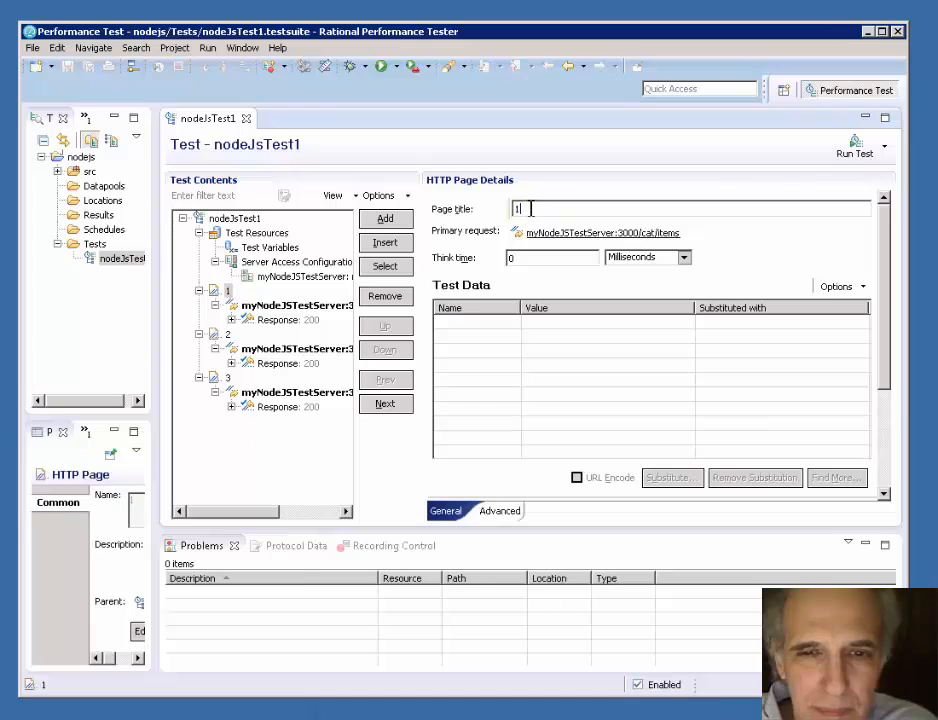
left_click_drag(531, 209, 493, 212)
type("Get All Items")
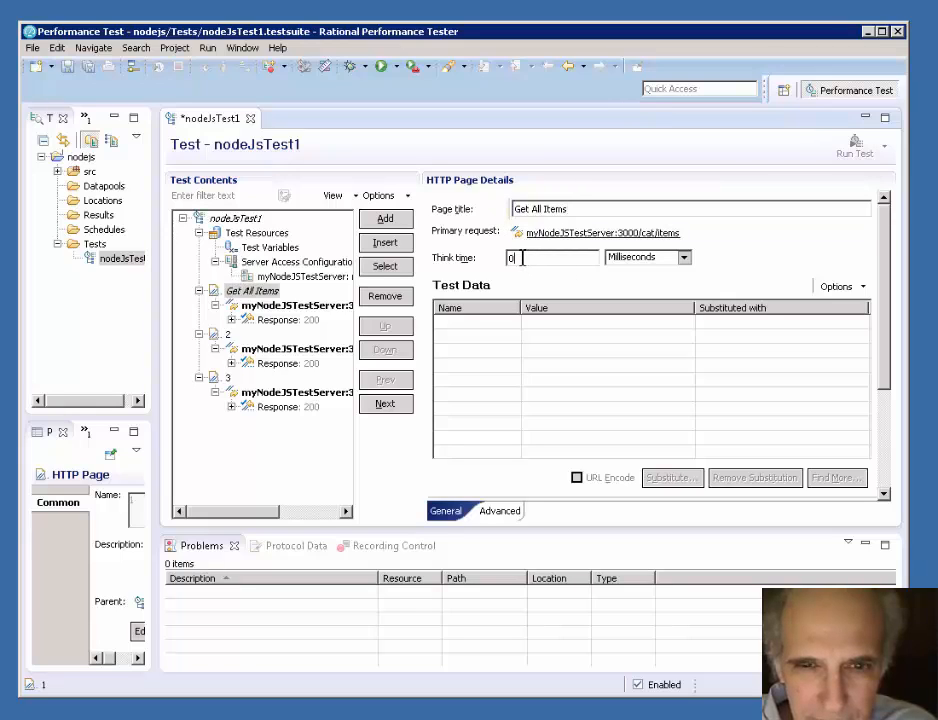
left_click_drag(523, 258, 497, 254)
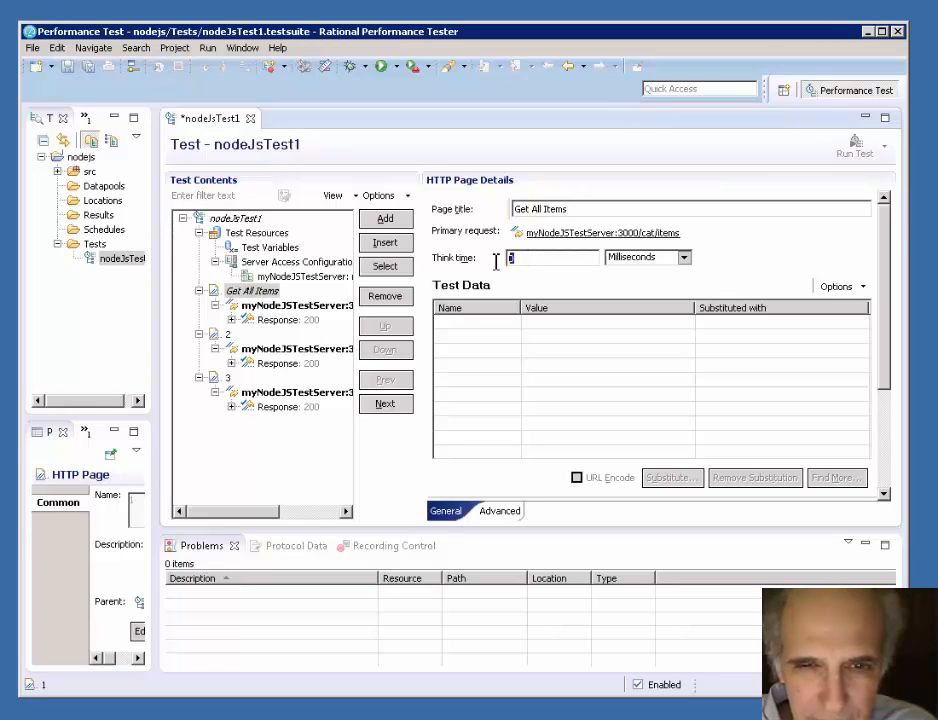
type("2")
left_click(684, 258)
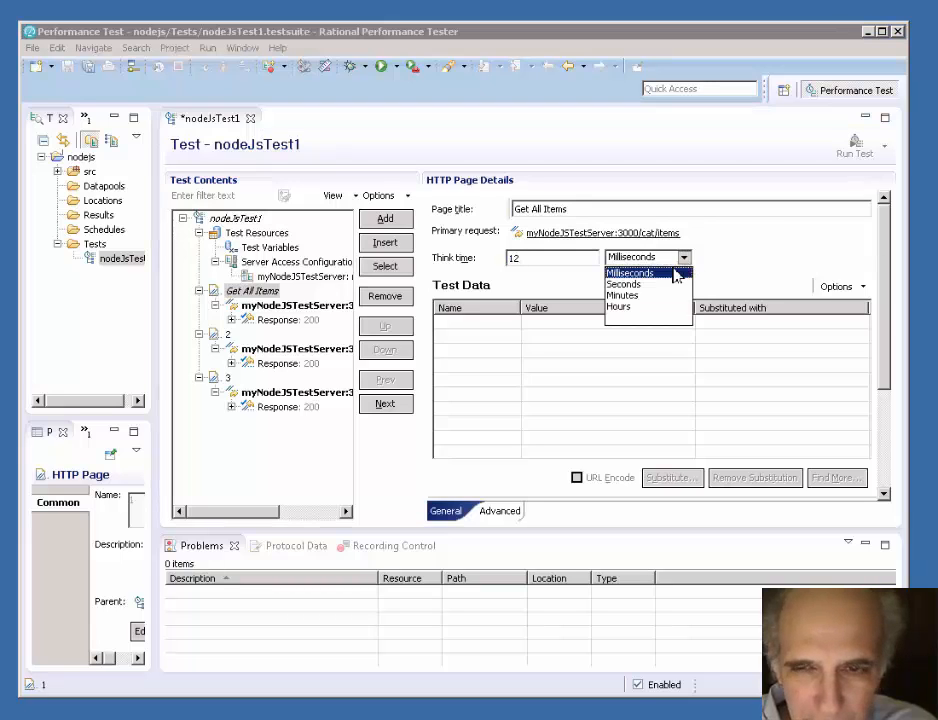
left_click(655, 284)
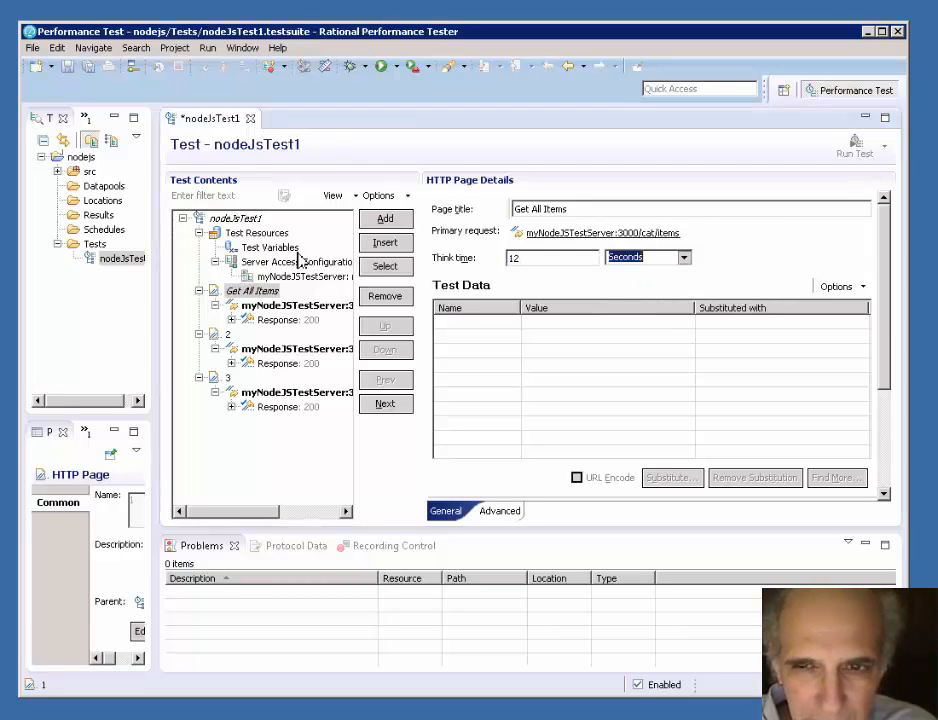
- Title page 2 "Get One Item" and set its think time to 12 seconds
left_click(227, 335)
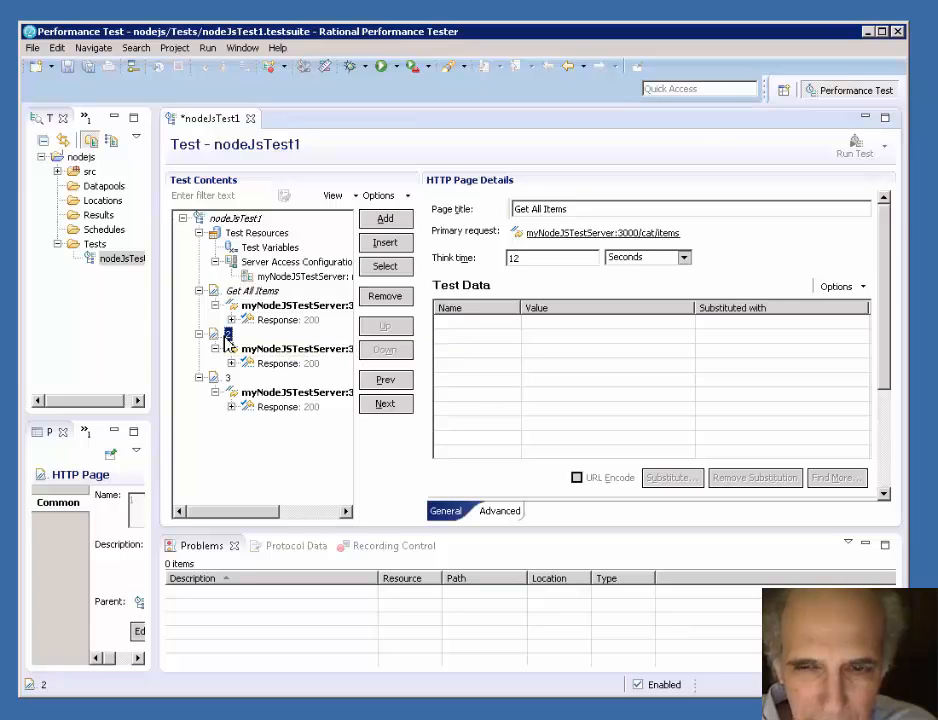
double_click(515, 209)
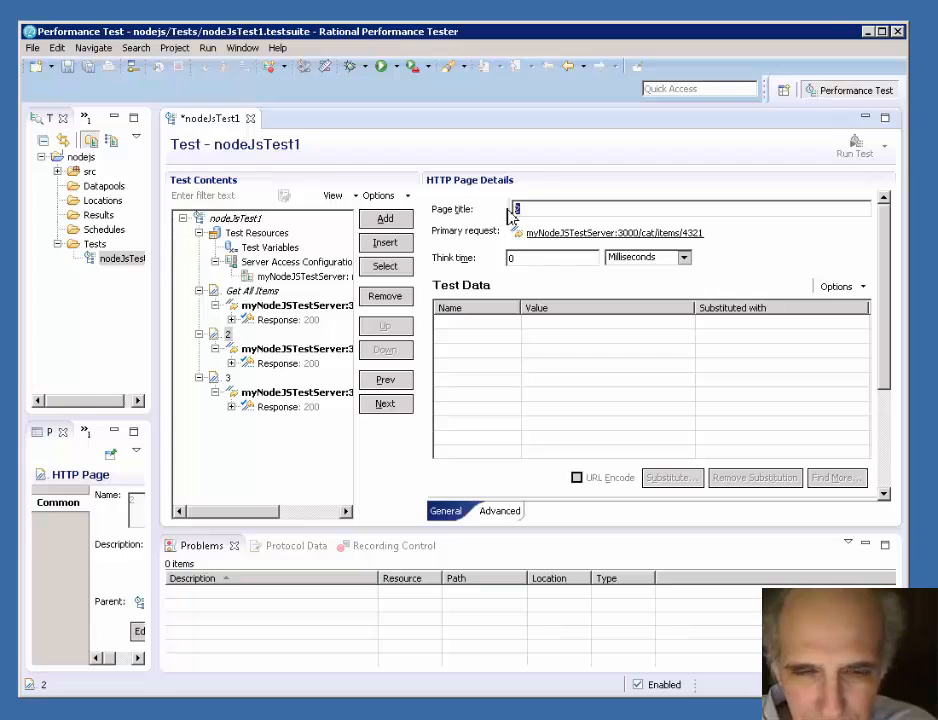
type("Get One Item")
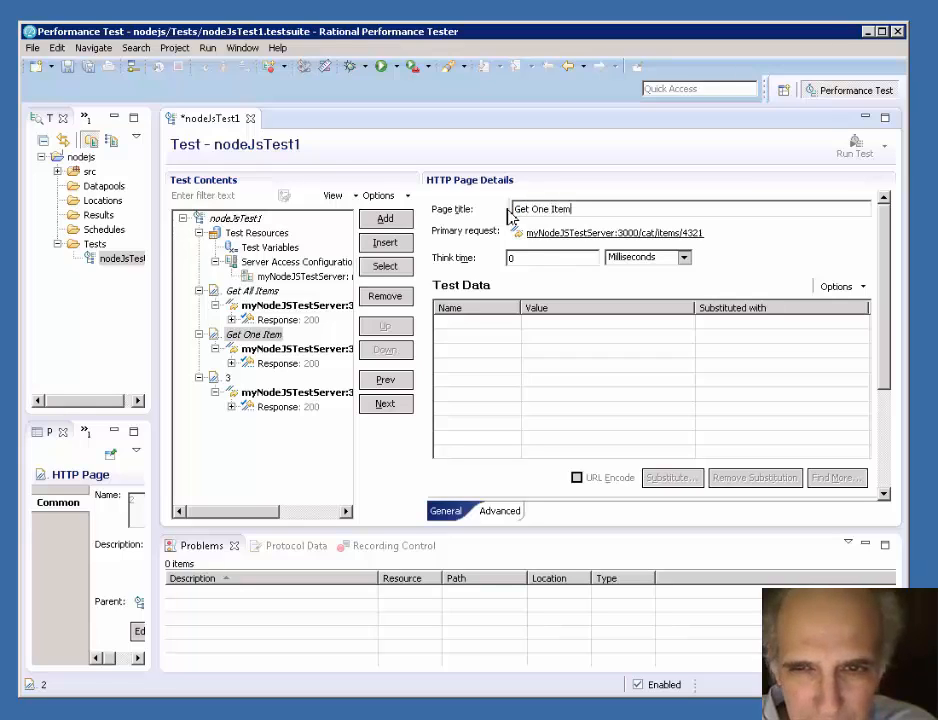
left_click(261, 337)
left_click(510, 259)
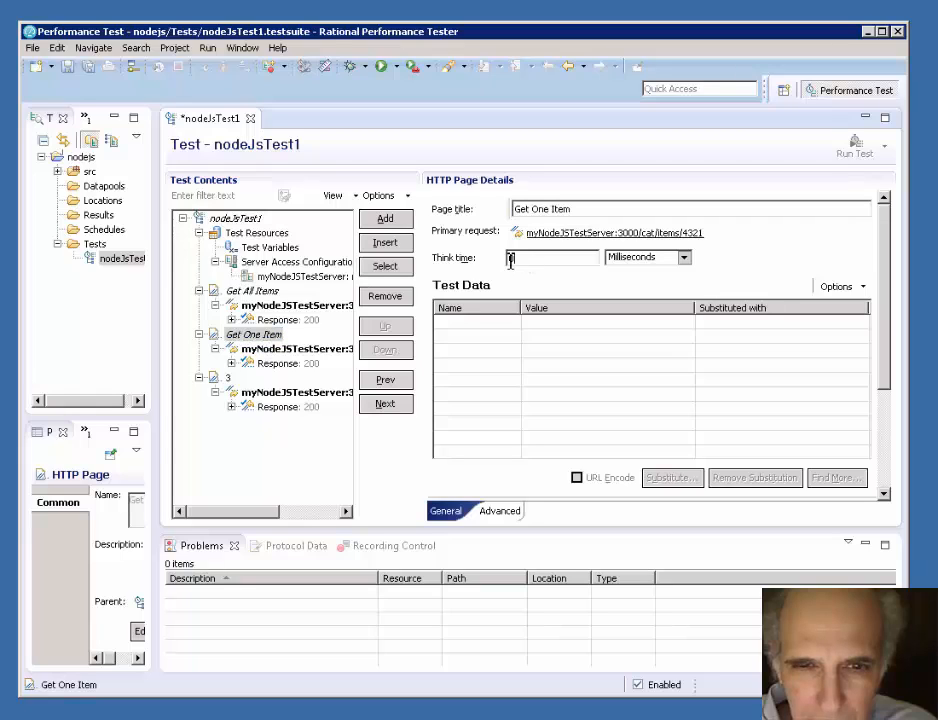
type("12")
left_click(688, 262)
left_click(643, 286)
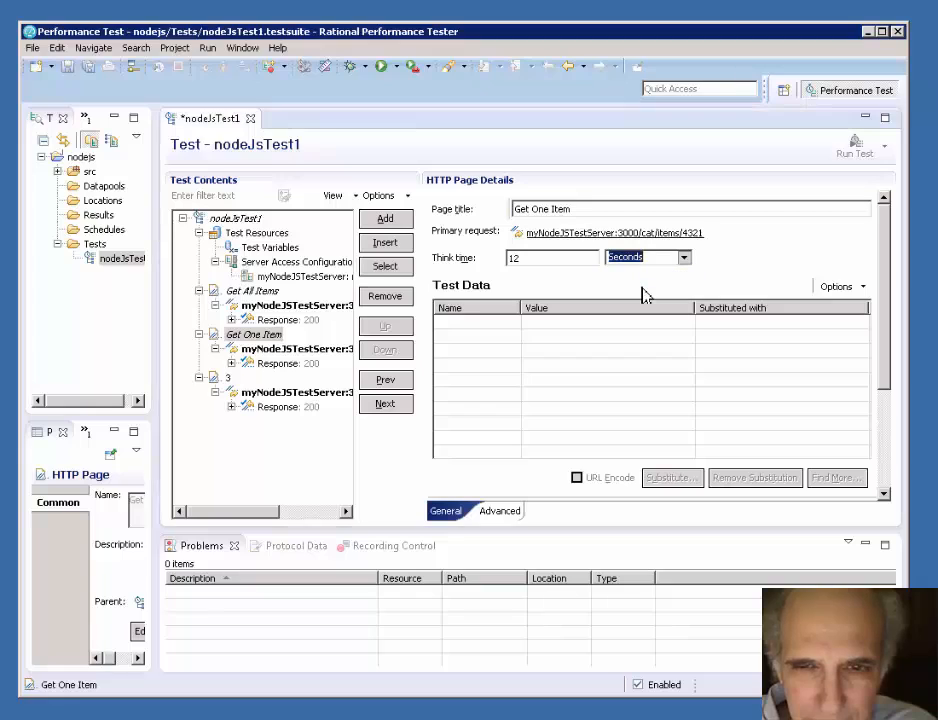
- Title page 3 "Add new item to database" and set its think time value to 12
left_click(227, 377)
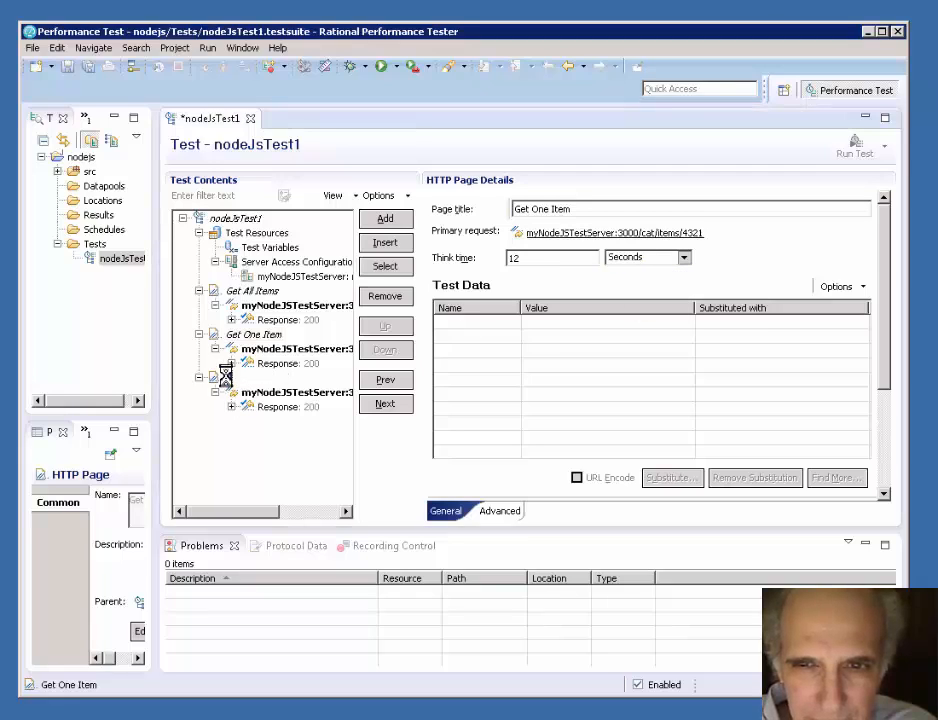
left_click_drag(543, 207, 469, 216)
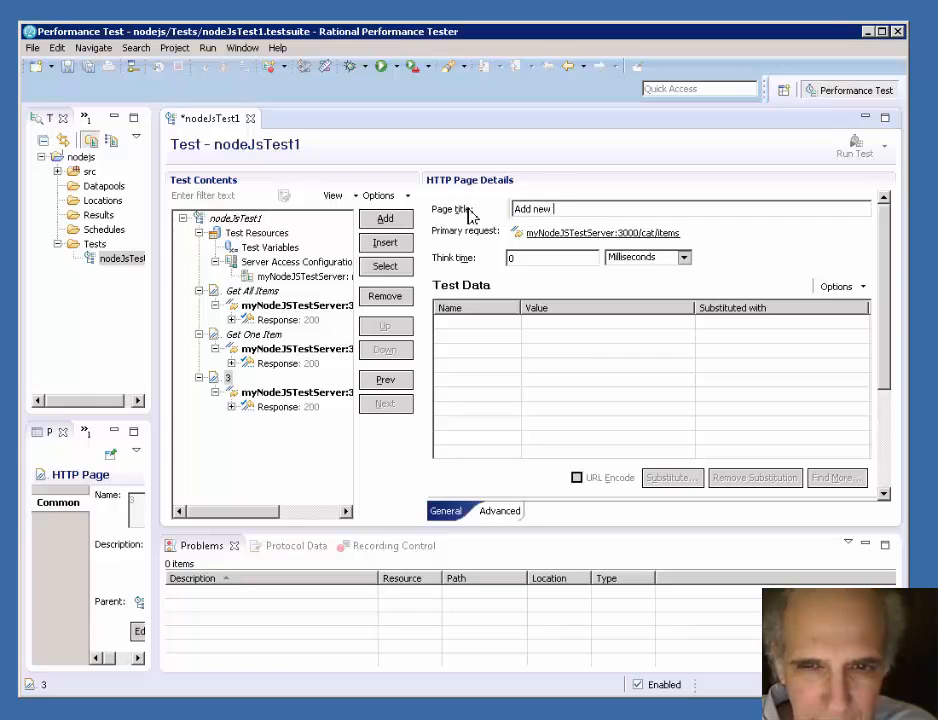
type("Add new item to dat")
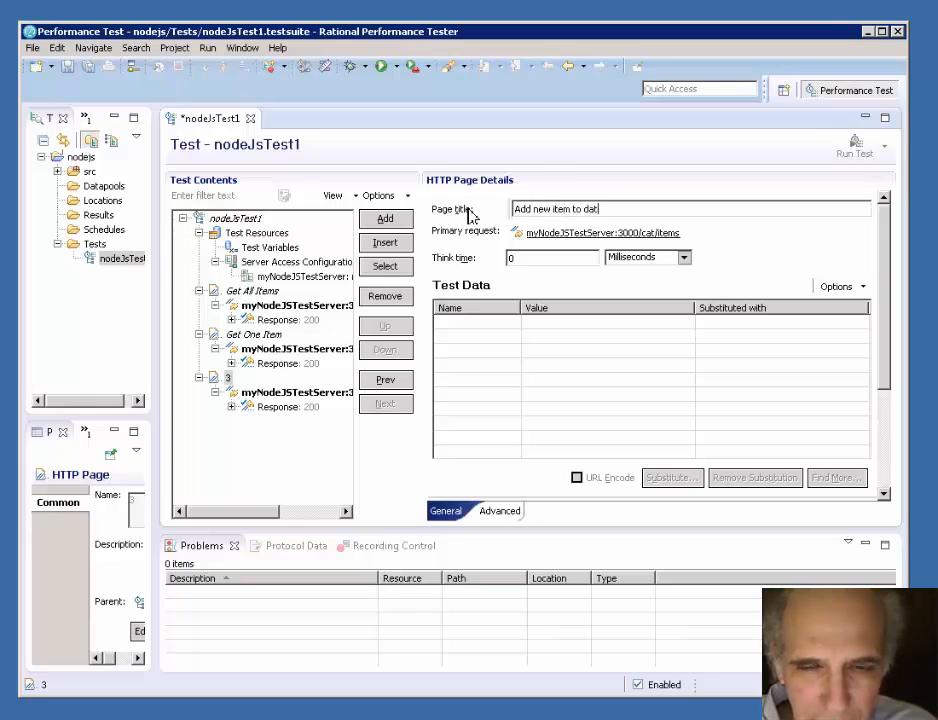
type("abase")
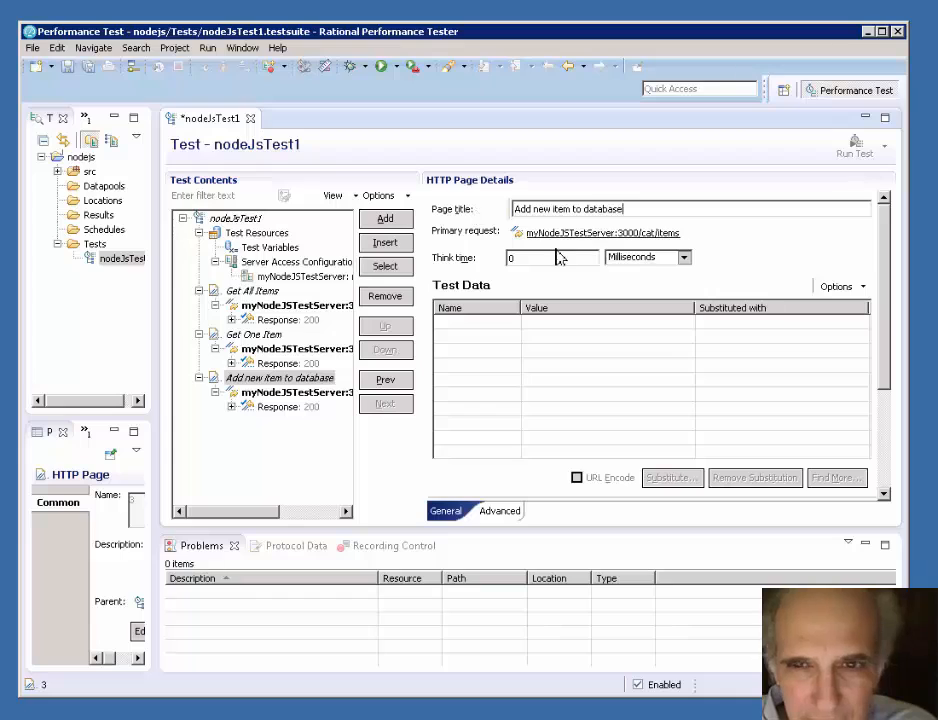
left_click_drag(559, 260, 490, 265)
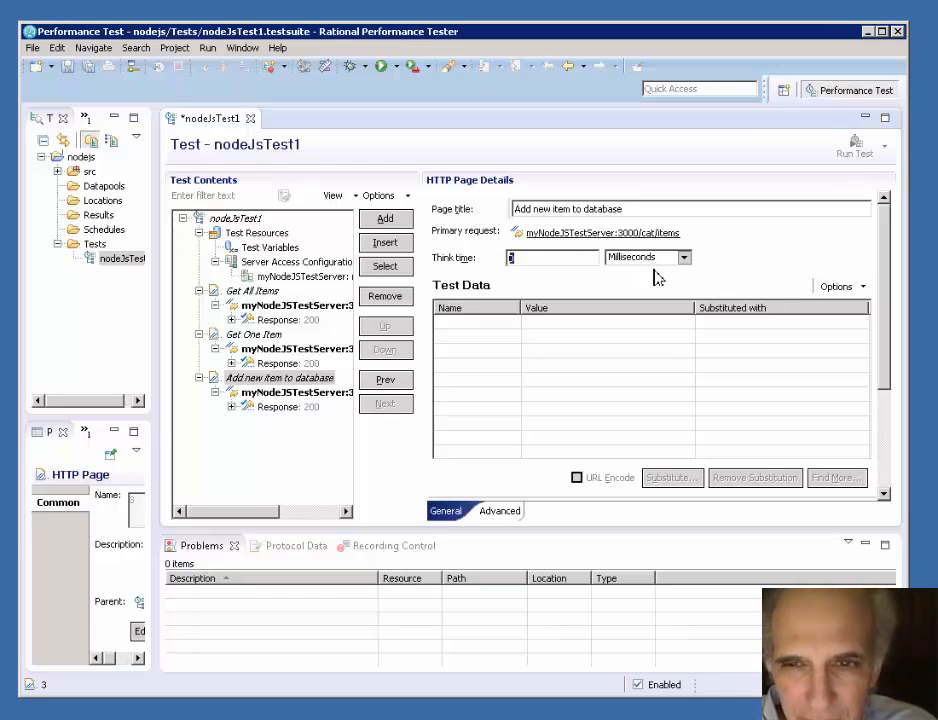
type("12")
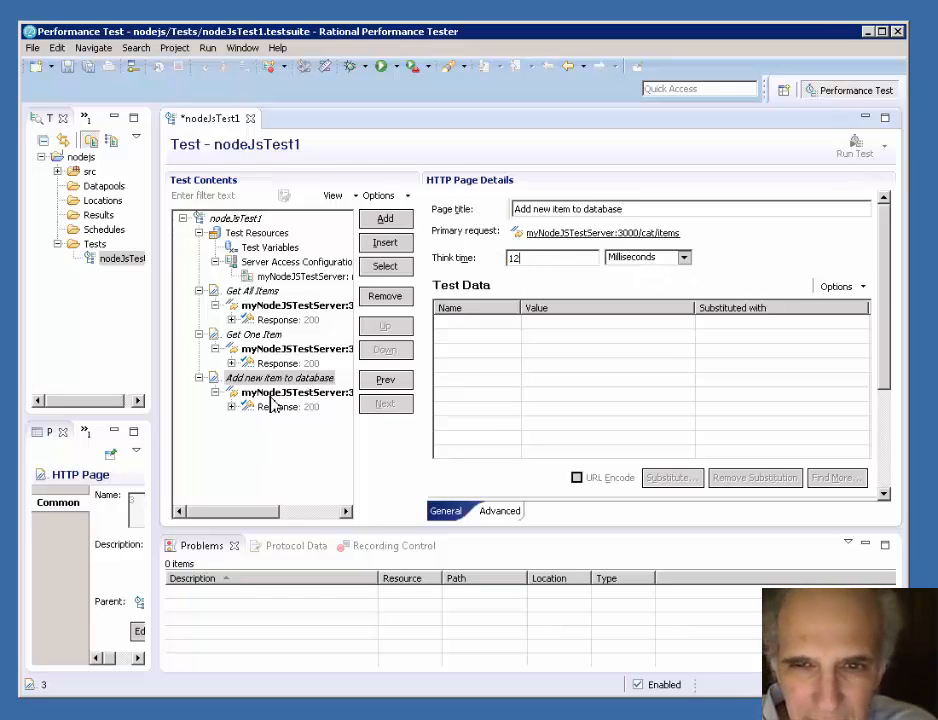
- Save the test and run it, accepting the switch to the Test Execution perspective
left_click(343, 392)
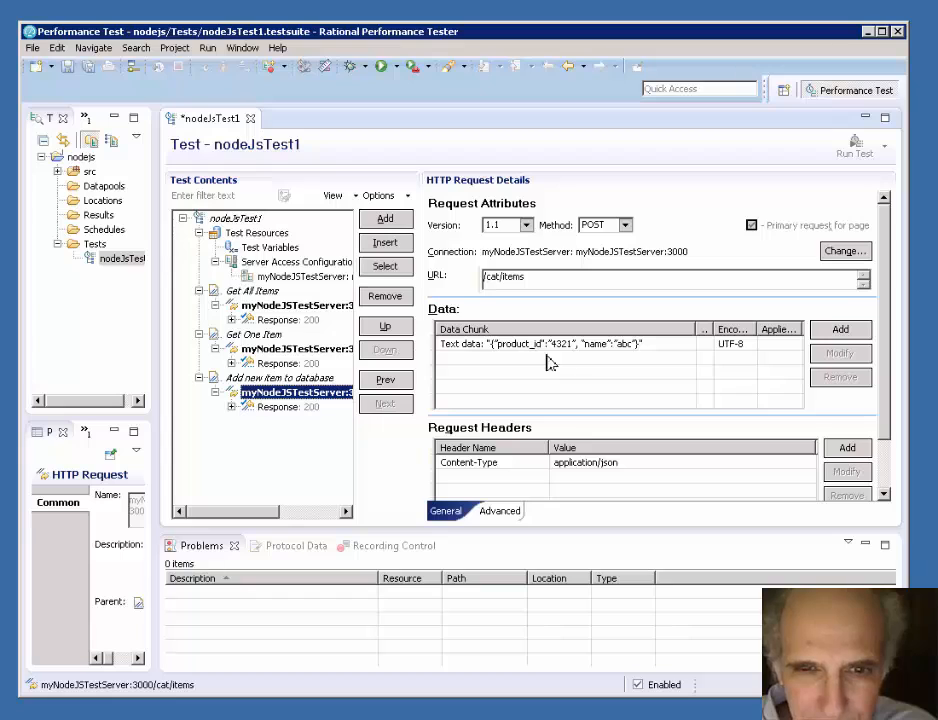
left_click(66, 67)
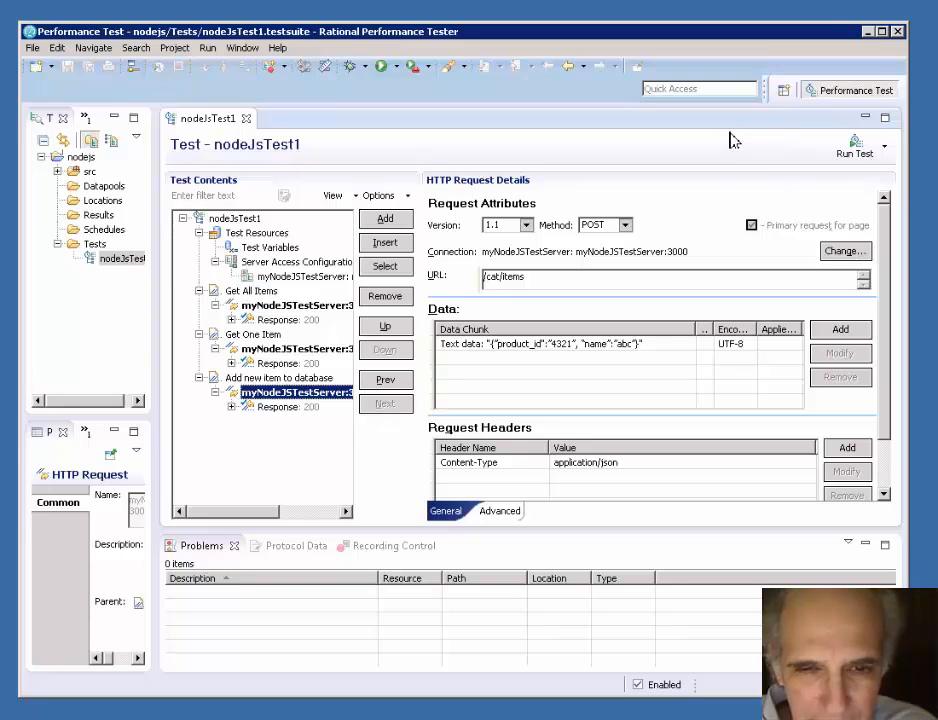
left_click(858, 155)
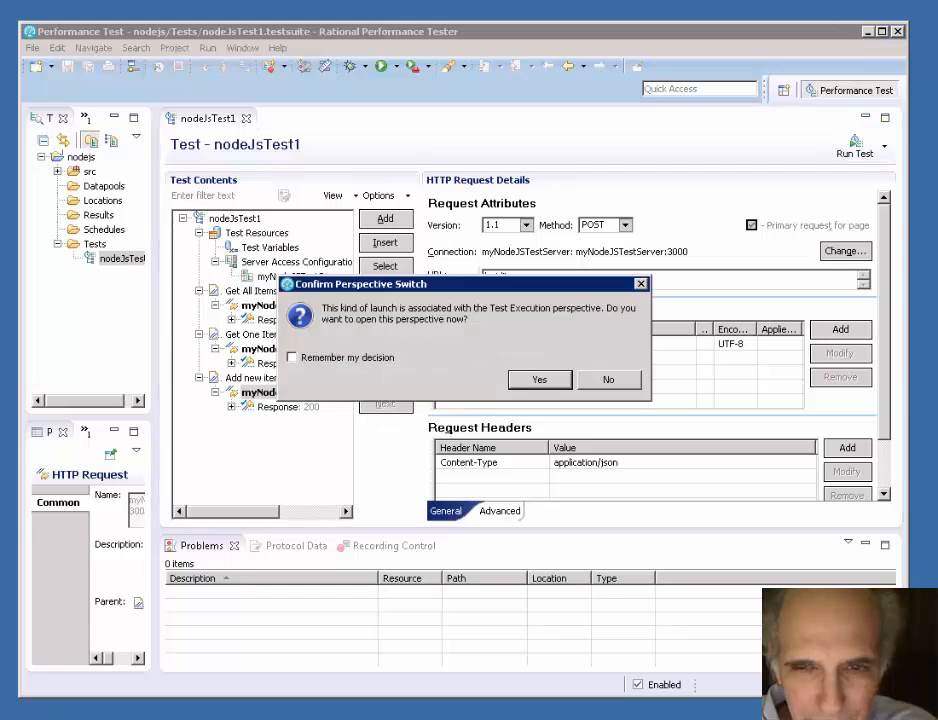
left_click(537, 381)
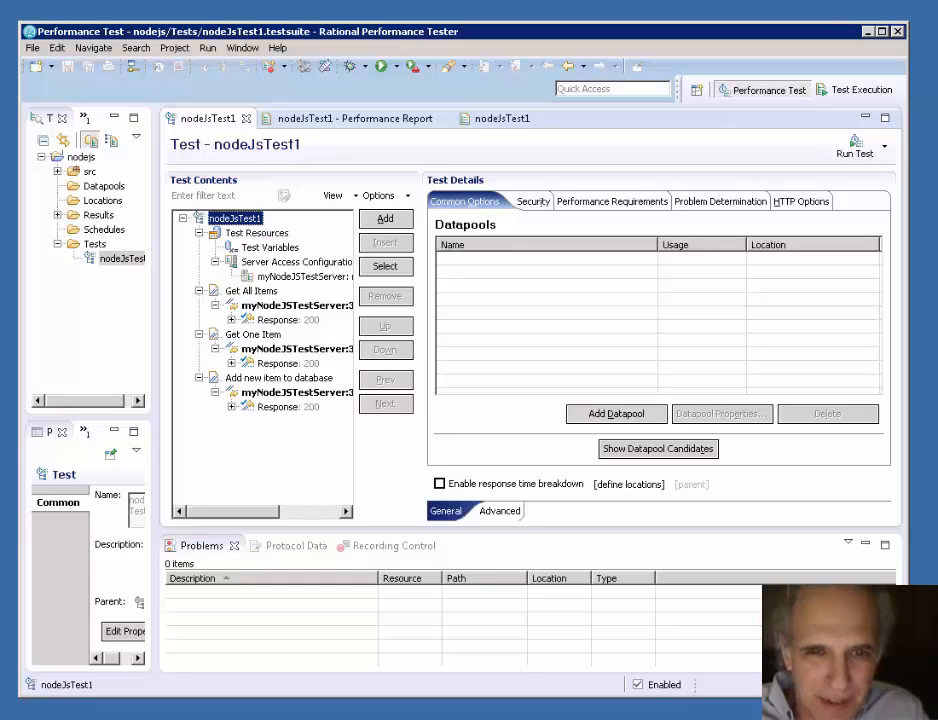
- Add a new HTTP page to the nodeJsTest1 test using the existing myNodeJSTestServer connection
left_click(247, 219)
right_click(247, 219)
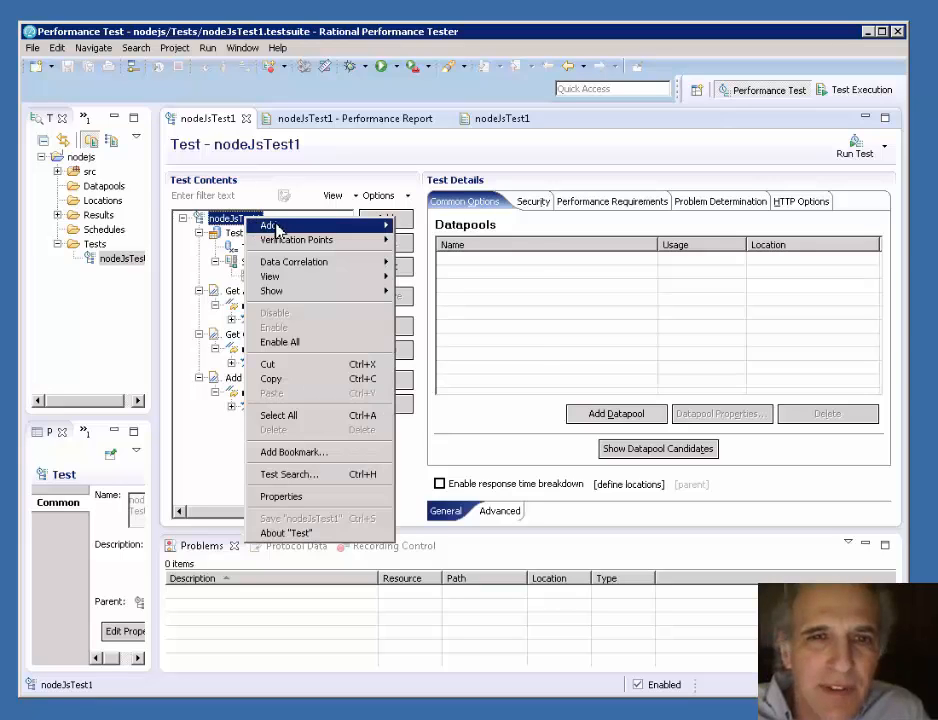
mouse_move(270, 225)
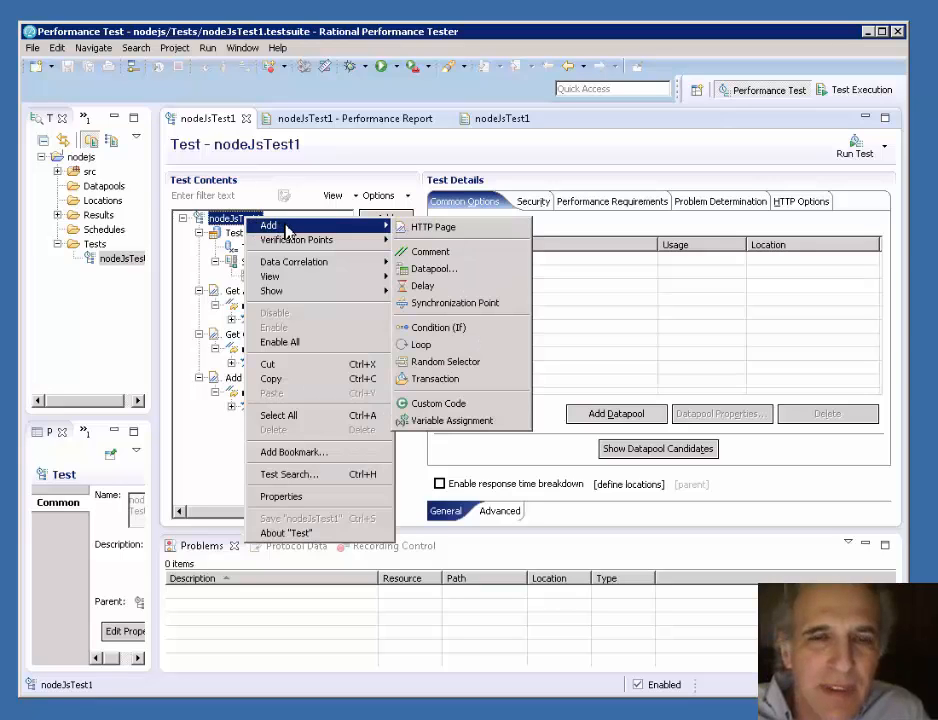
left_click(440, 228)
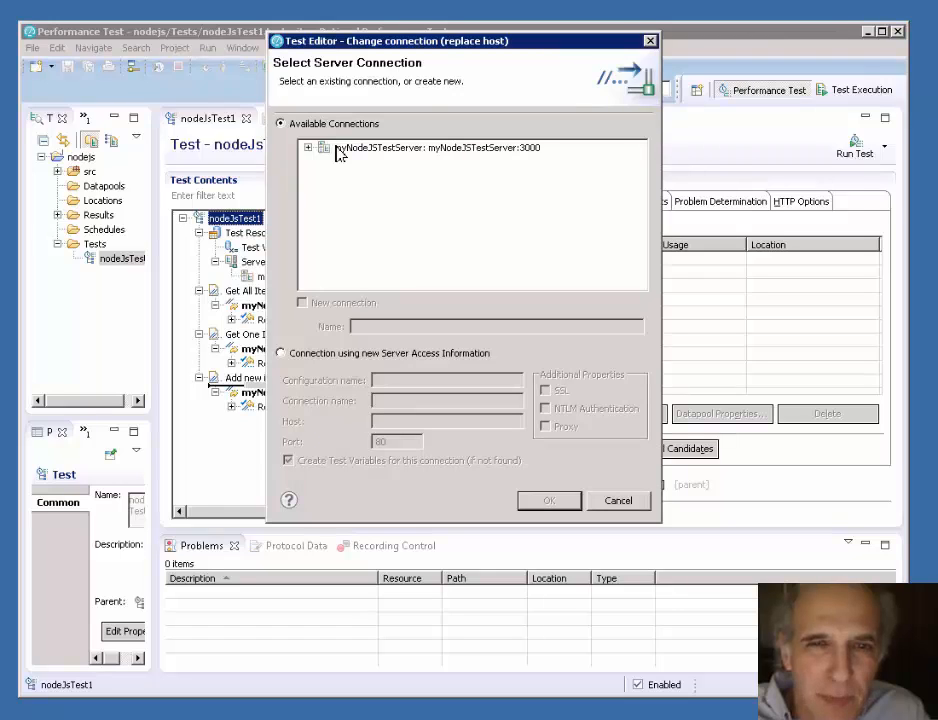
left_click(340, 150)
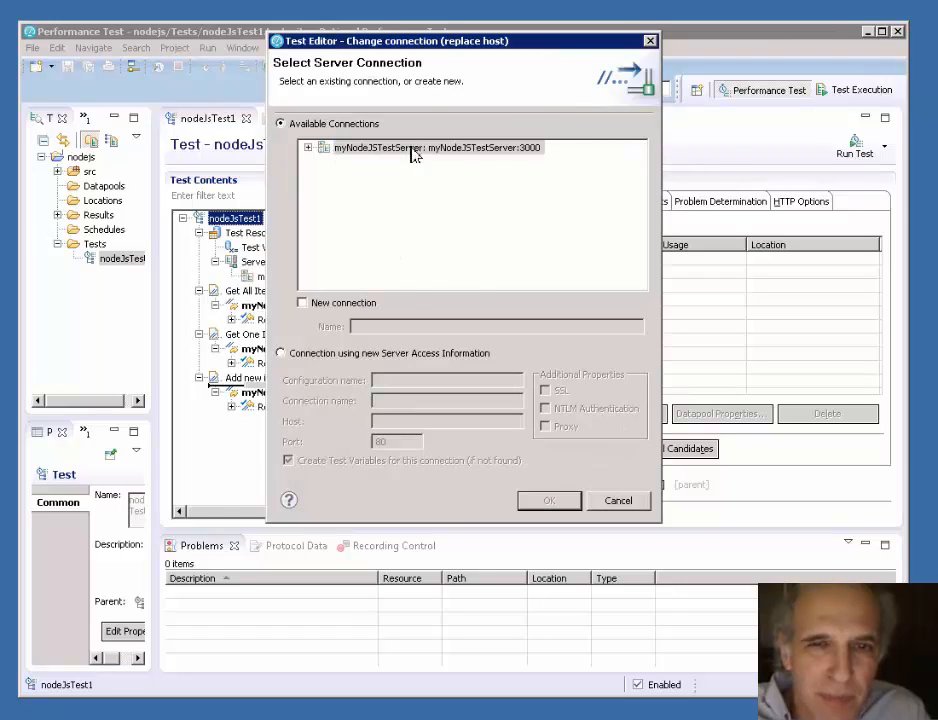
left_click(308, 148)
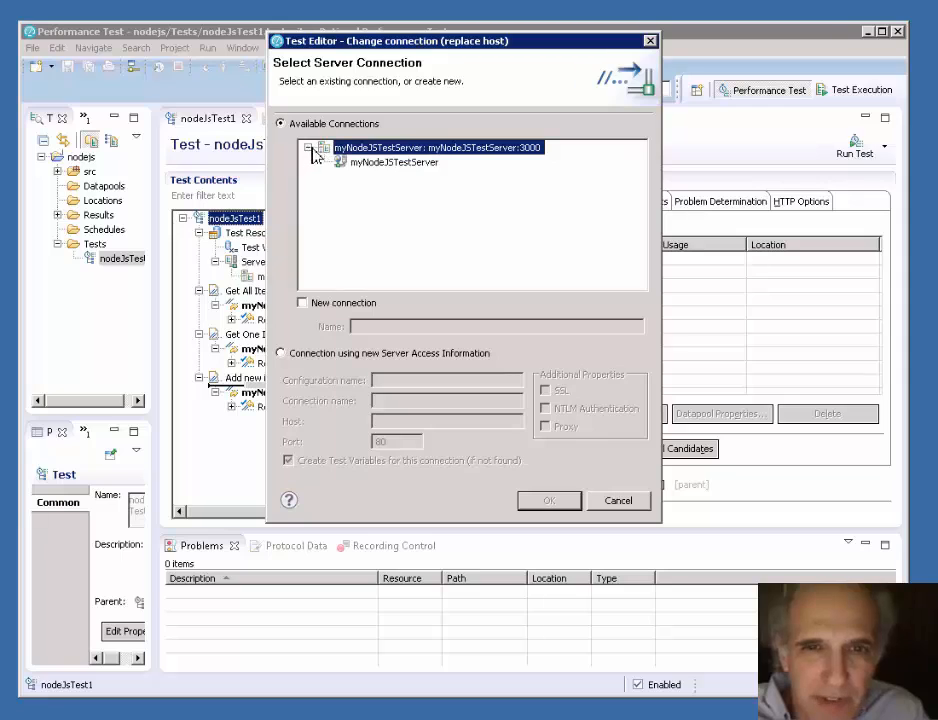
left_click(385, 162)
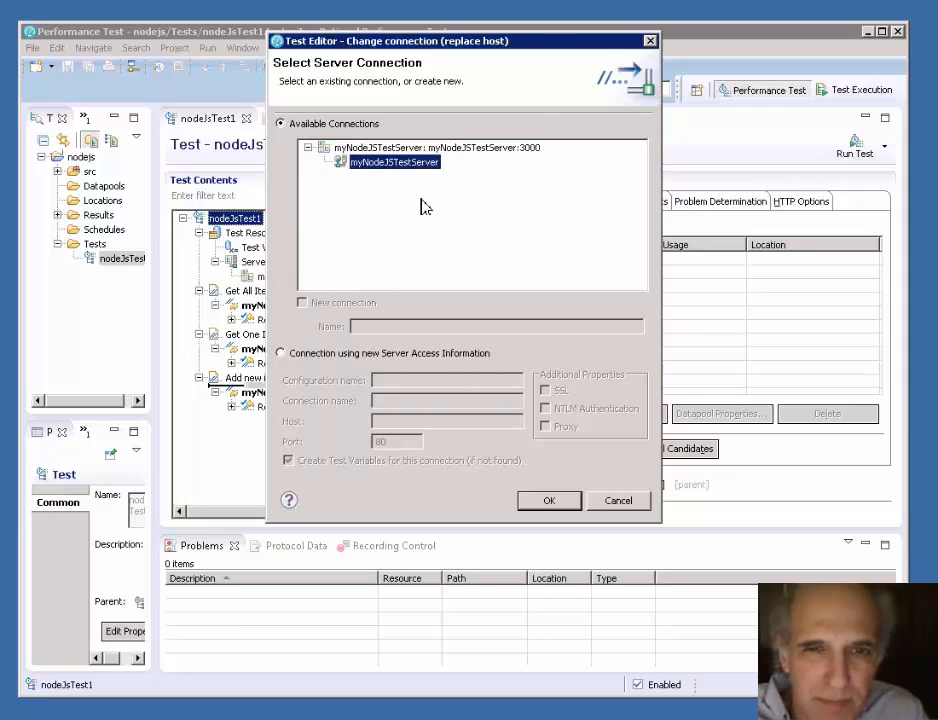
left_click(548, 502)
- Title the new untitled page "Manually Added DELETE" and set its think time to 12 seconds
left_click(262, 424)
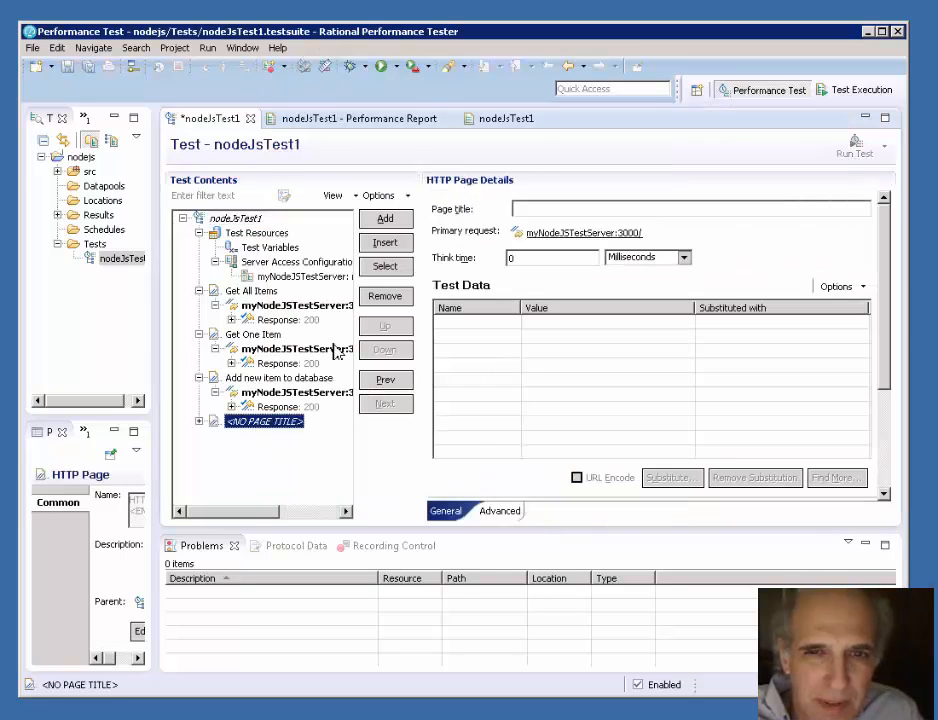
left_click(525, 209)
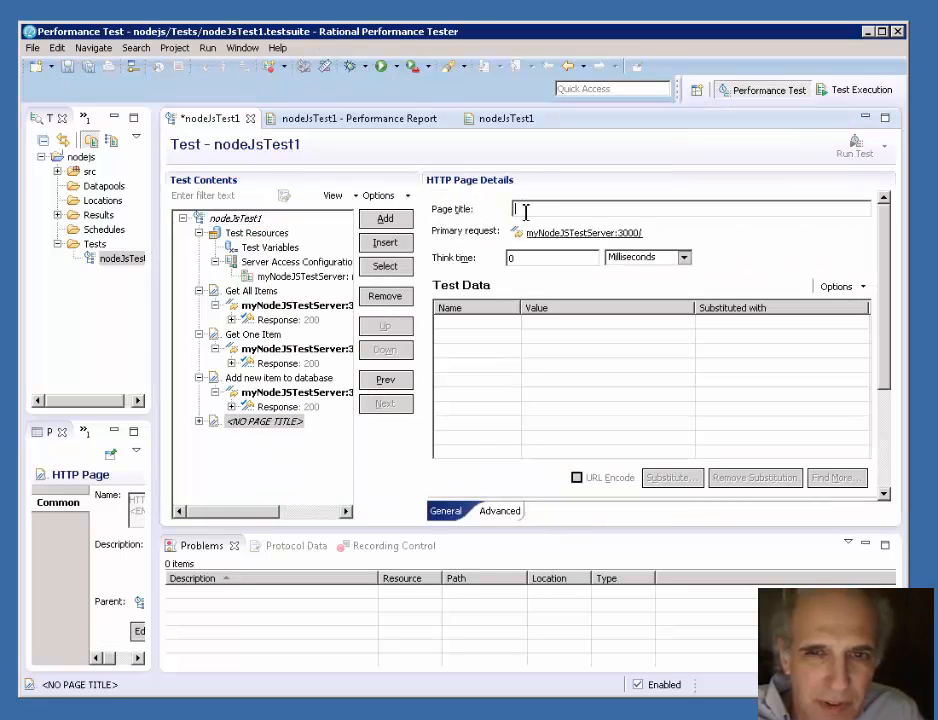
type("M")
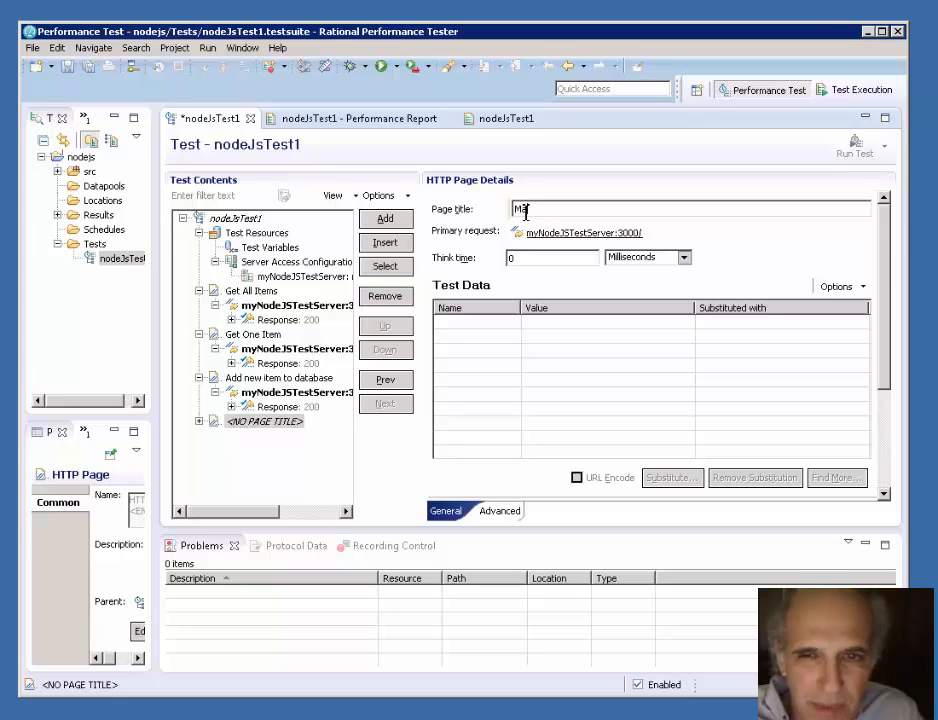
type("anually Added D")
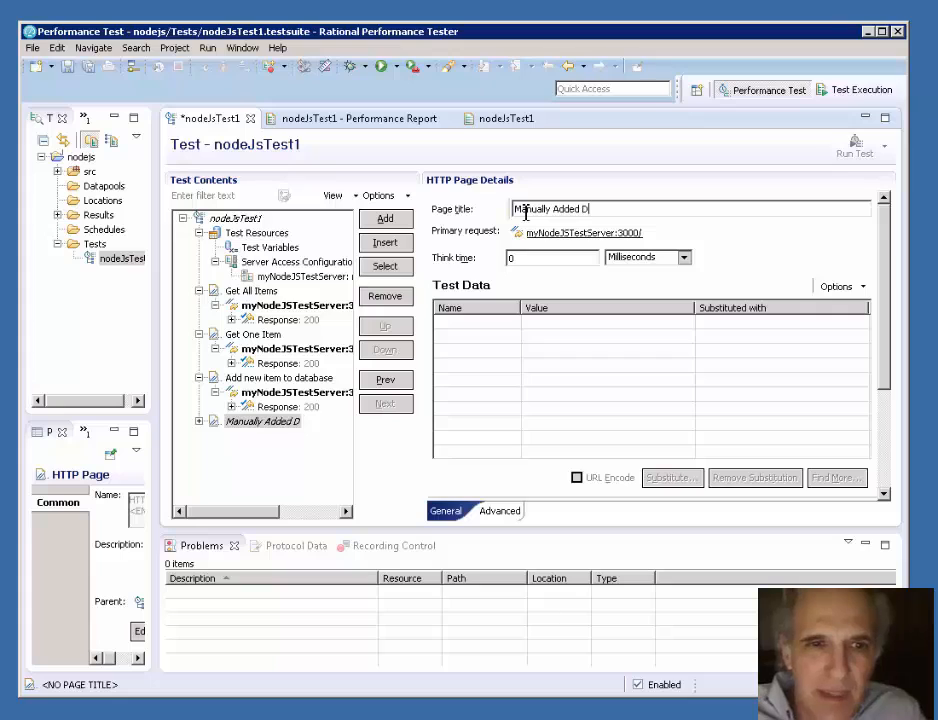
type("ELETE")
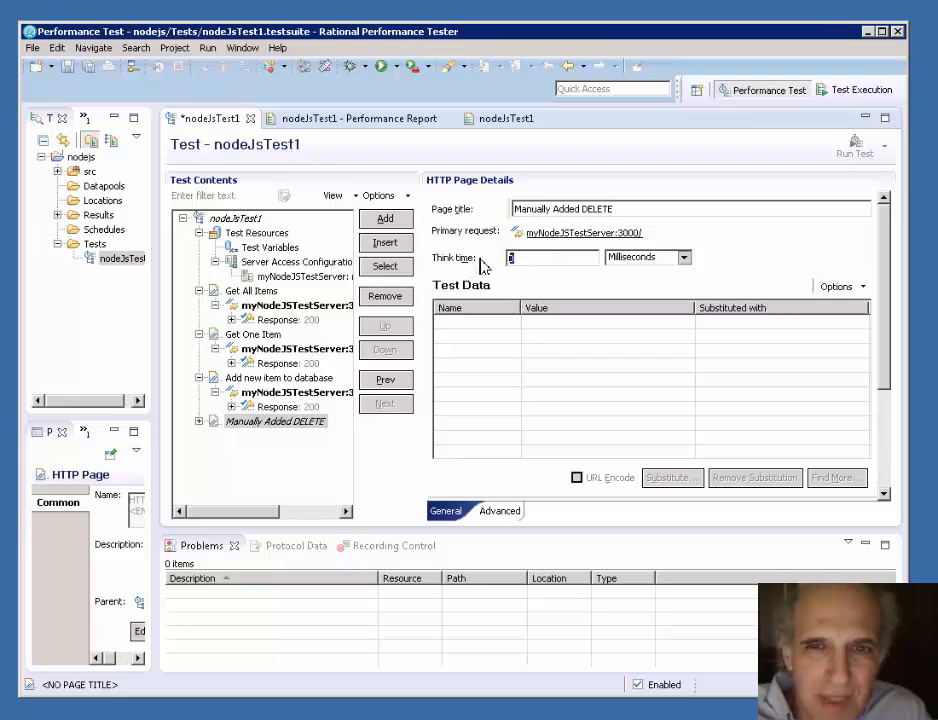
type(" 12")
left_click(685, 260)
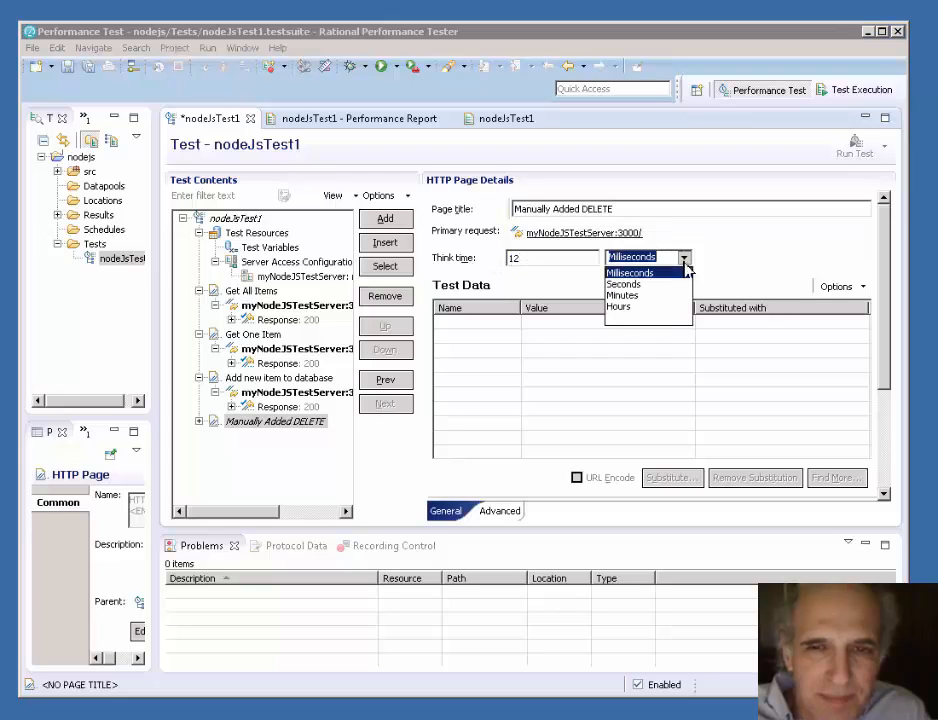
left_click(640, 287)
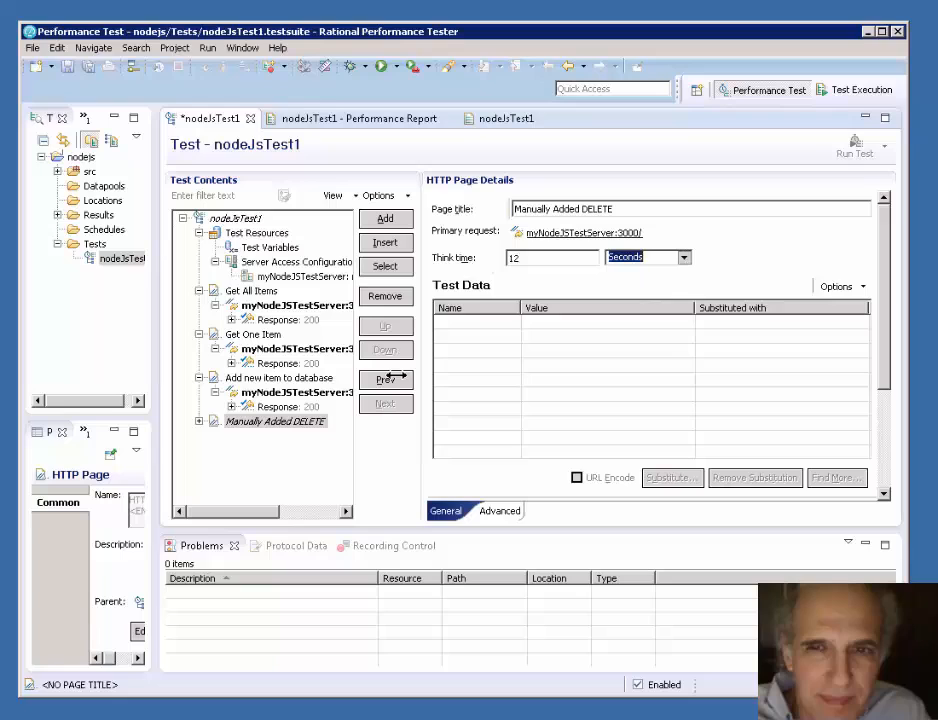
- Set the HTTP method of the Manually Added DELETE page's request to DELETE
left_click(296, 422)
left_click(201, 422)
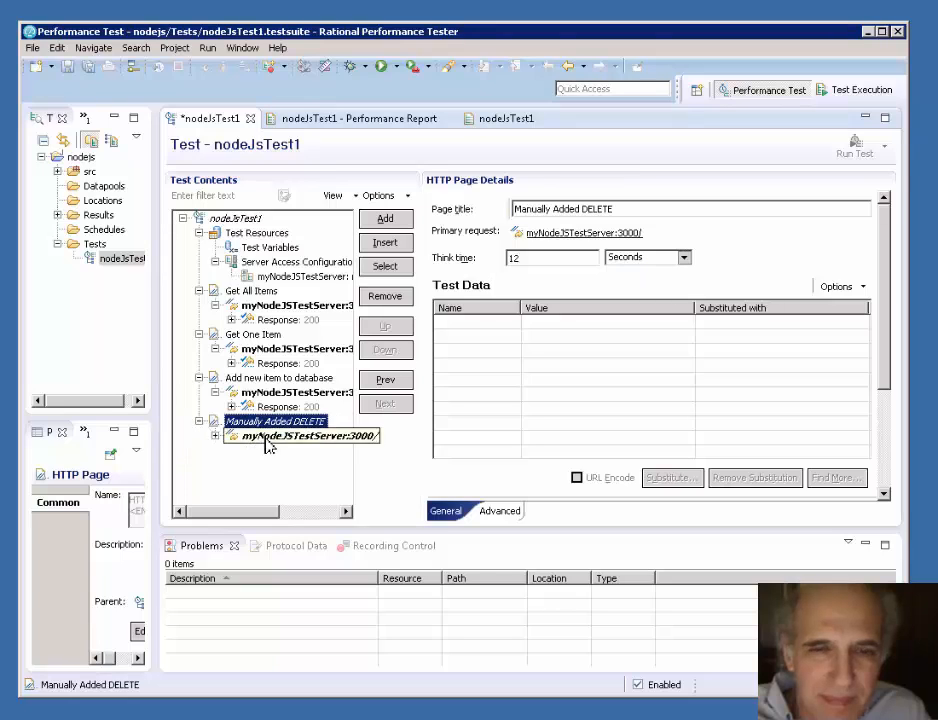
left_click(268, 437)
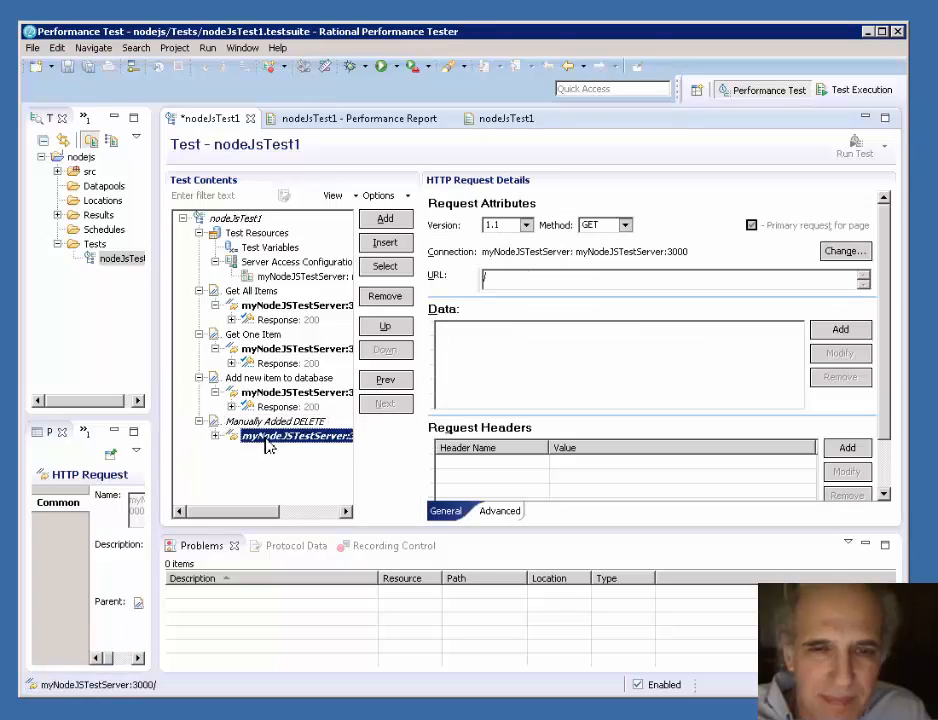
left_click(625, 226)
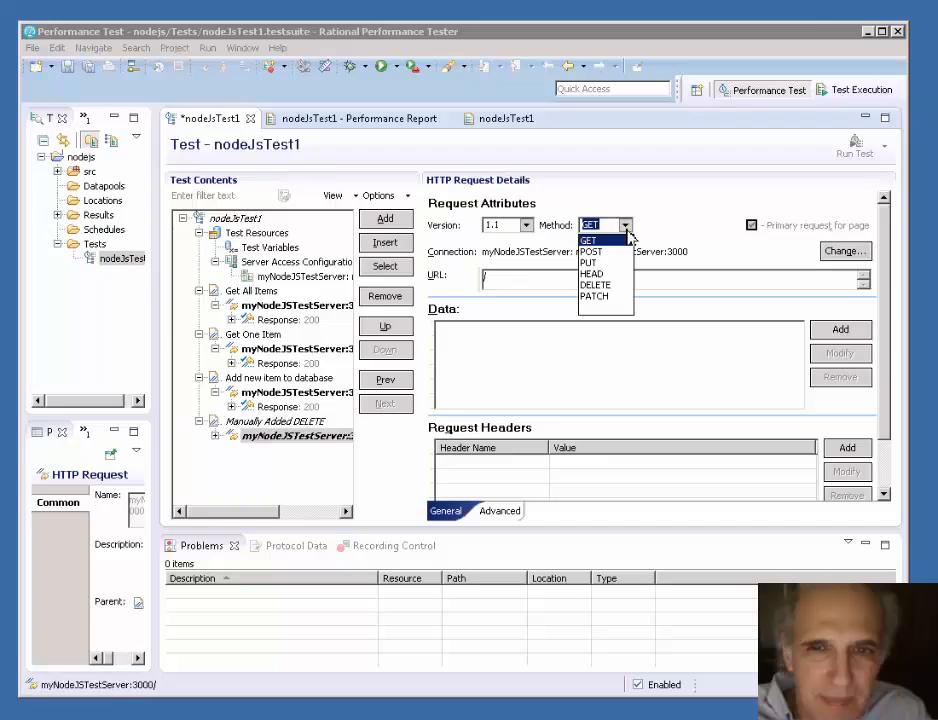
left_click(614, 285)
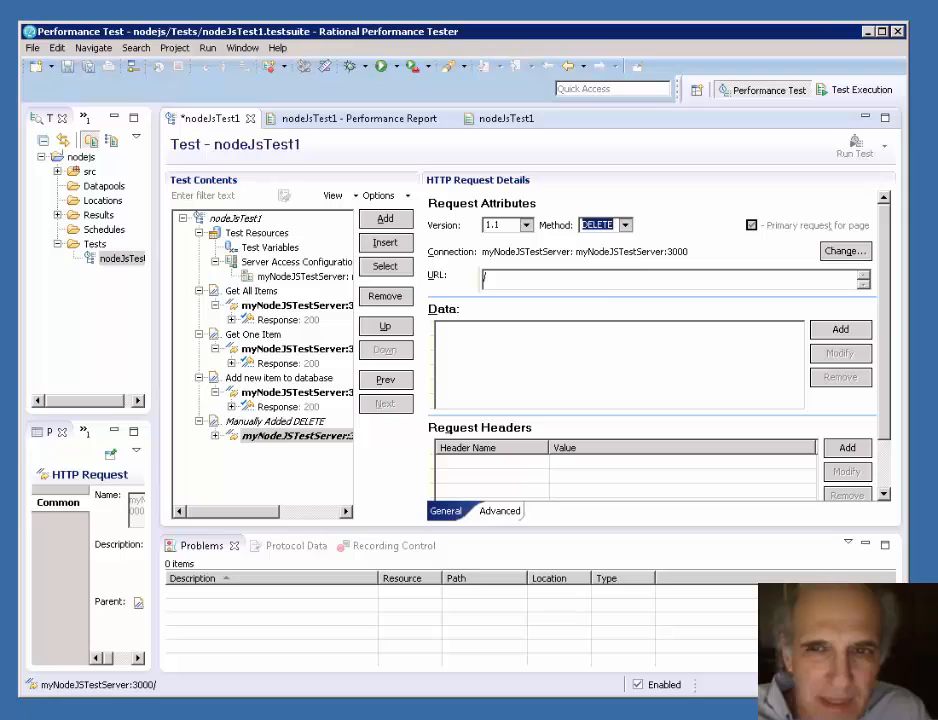
- Copy cat/items/4321 from the DELETE curl command in Notepad and append it to the DELETE request's URL to make /cat/items/4321
left_click_drag(937, 328, 497, 394)
left_click_drag(610, 552, 143, 552)
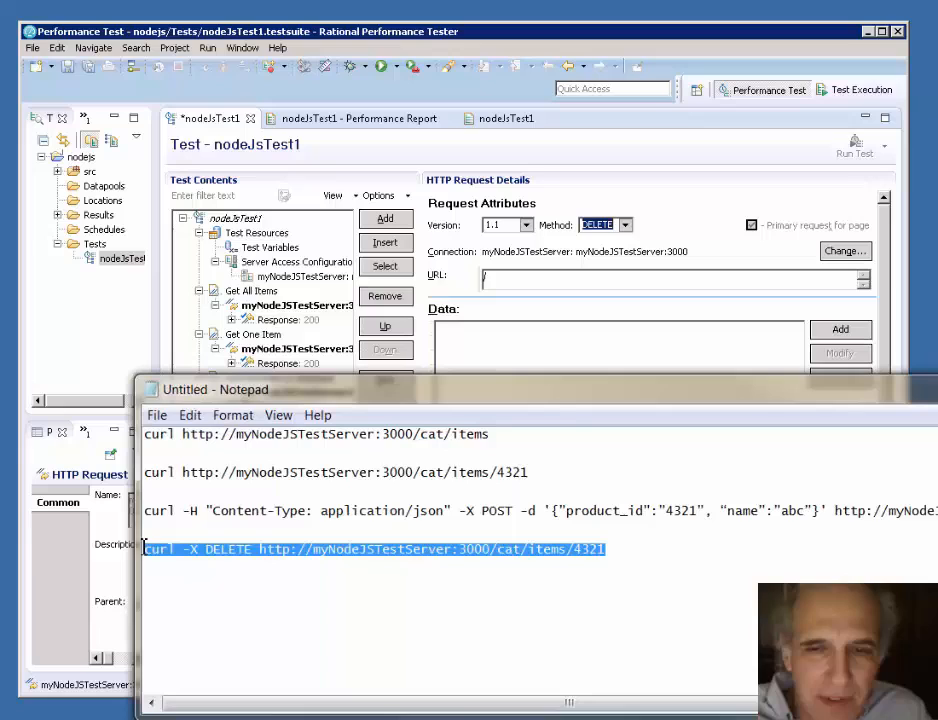
left_click(432, 573)
left_click_drag(611, 549, 496, 549)
right_click(514, 551)
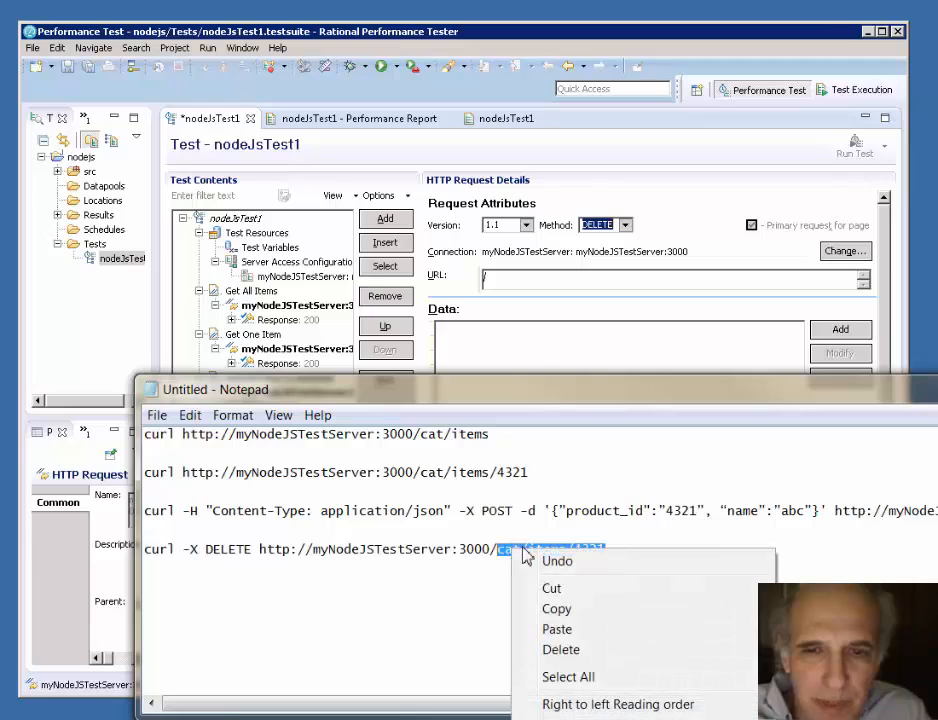
left_click(524, 607)
left_click(438, 298)
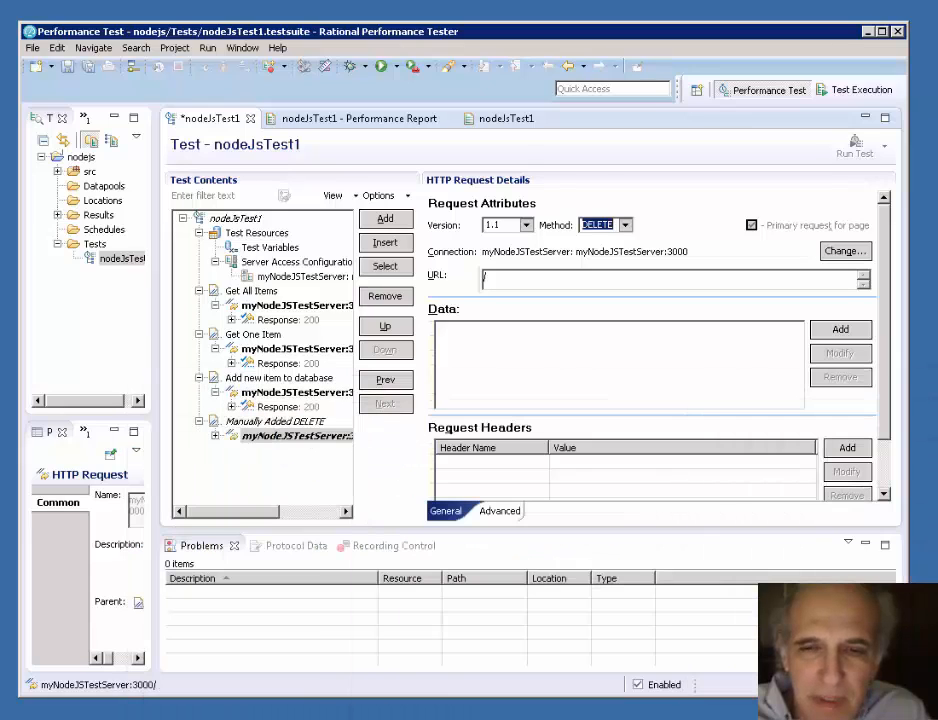
left_click(519, 278)
right_click(519, 279)
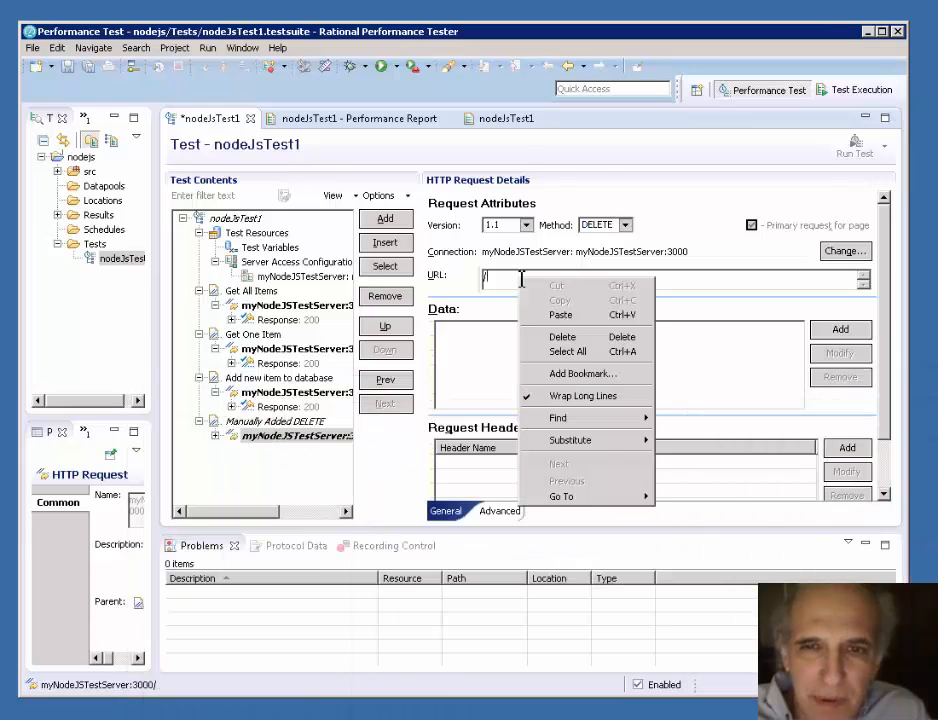
left_click(556, 315)
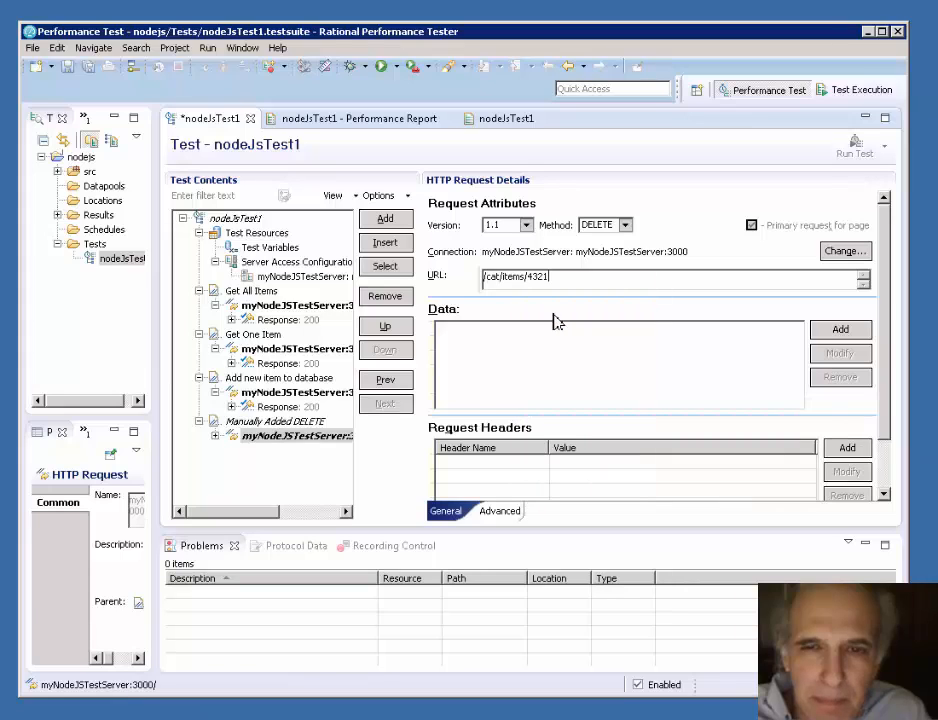
- Enable a response code verification point with Exact matching on the DELETE request's response and save the test
left_click(216, 440)
left_click(282, 451)
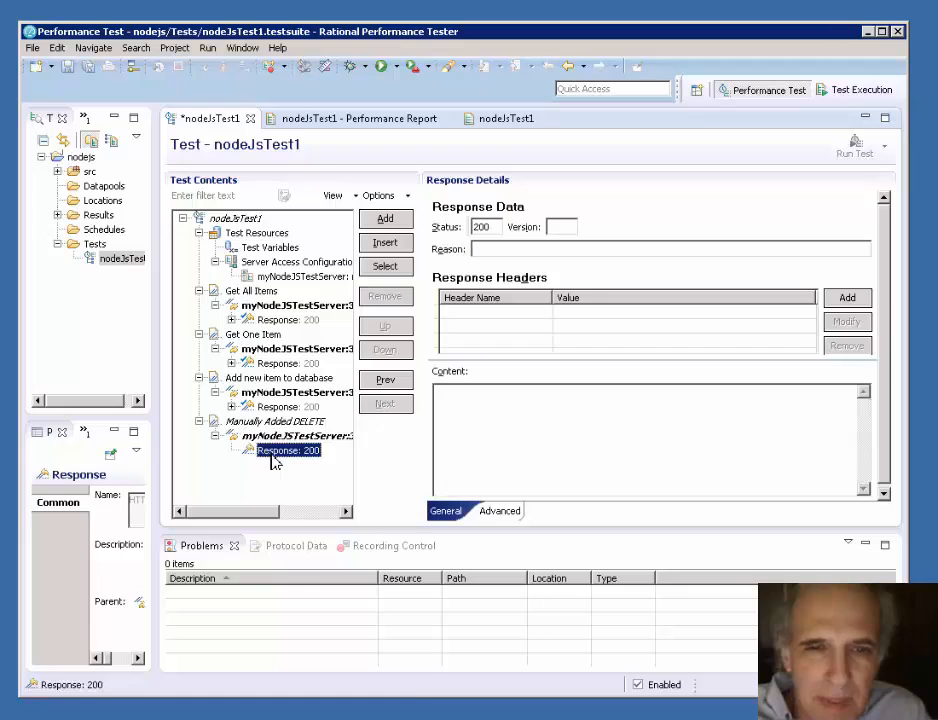
right_click(286, 453)
mouse_move(366, 491)
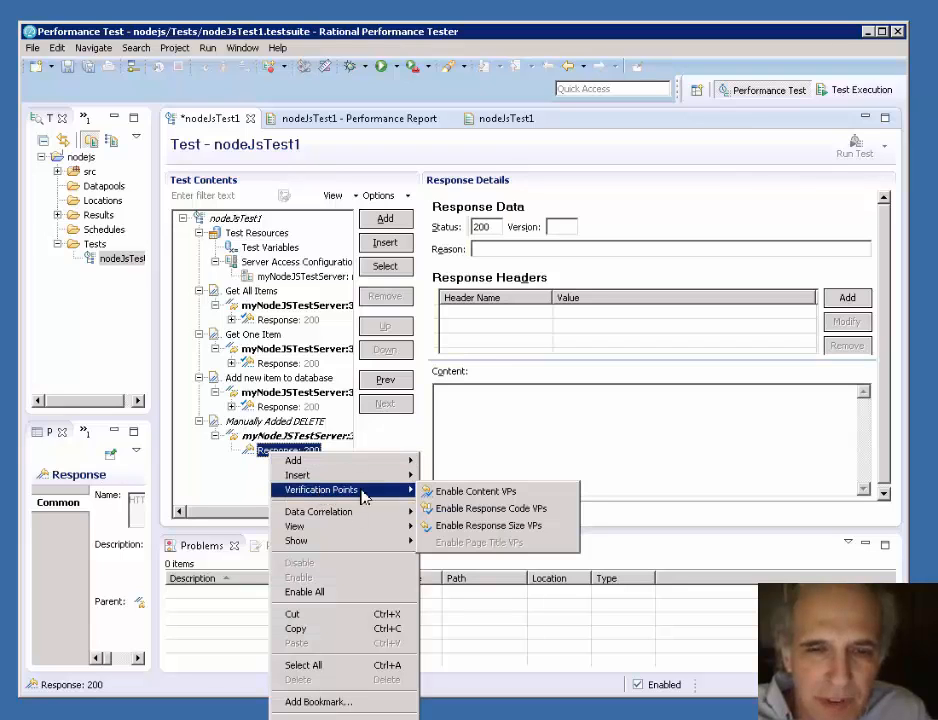
left_click(492, 514)
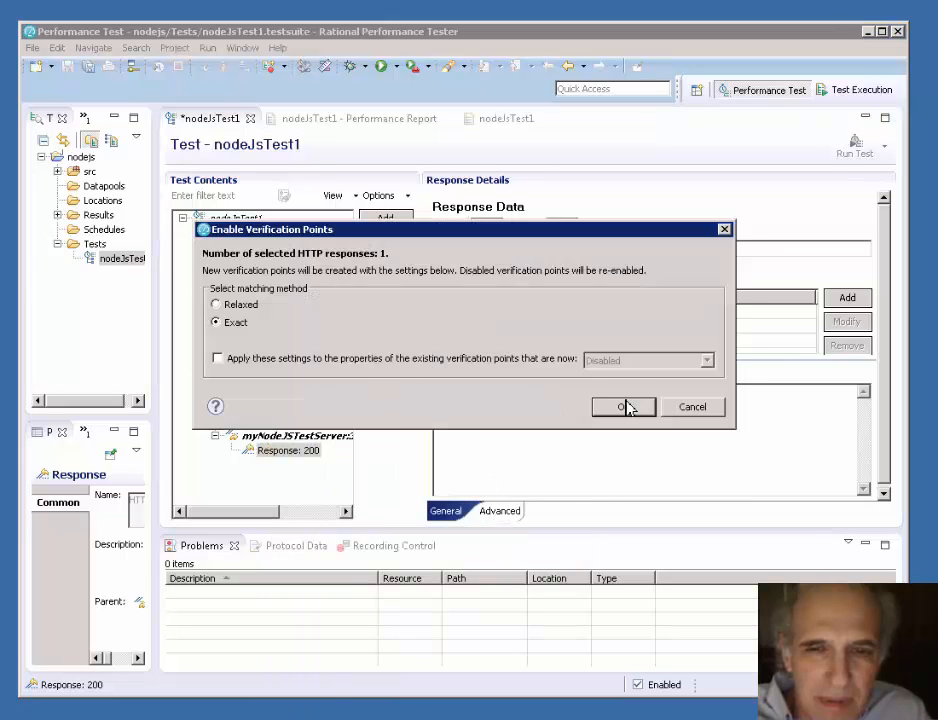
left_click(624, 407)
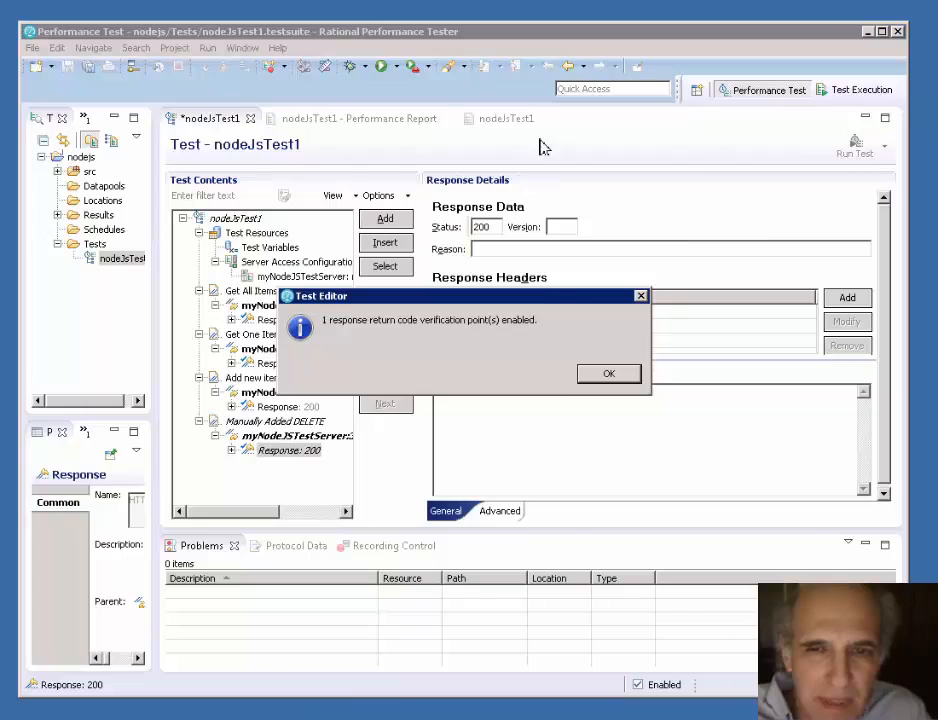
left_click(600, 378)
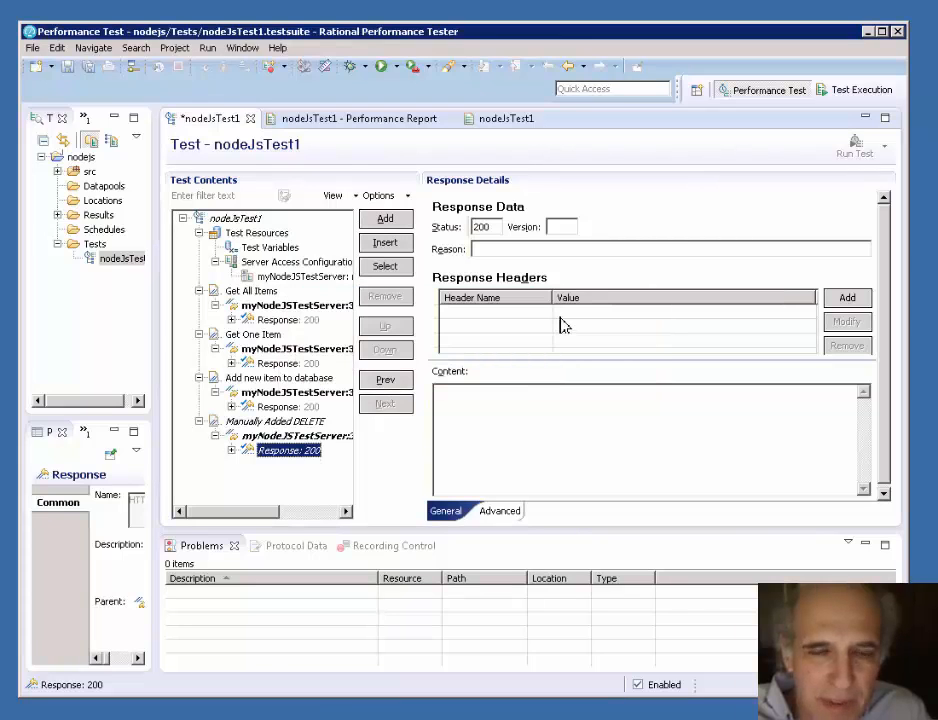
left_click(67, 70)
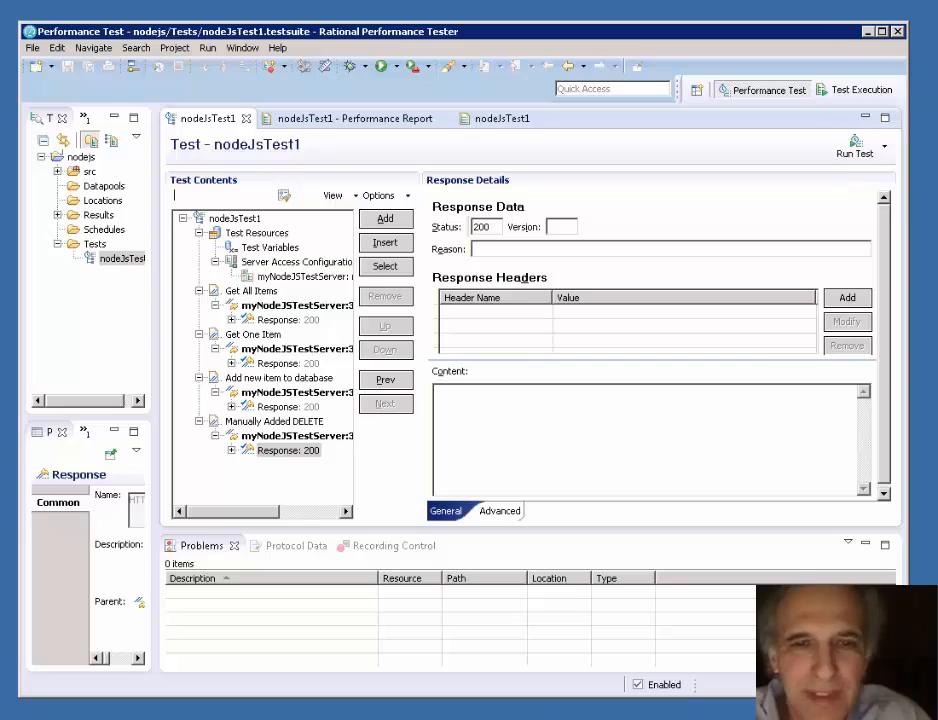
- Copy the entire response content of the Get All Items page from the last run in the Test Execution perspective
left_click(270, 320)
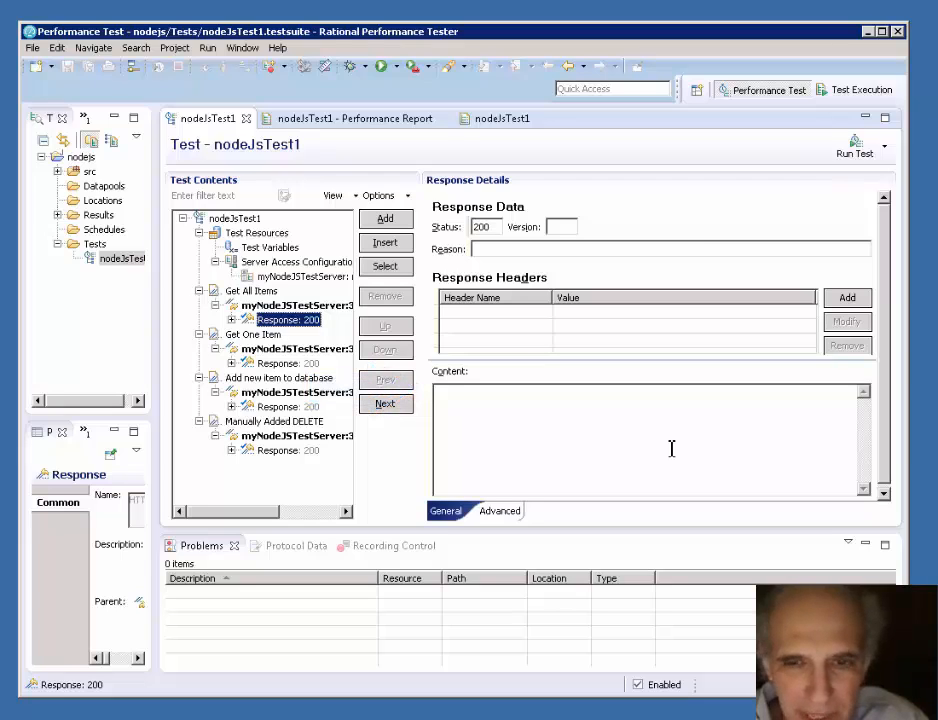
left_click(858, 93)
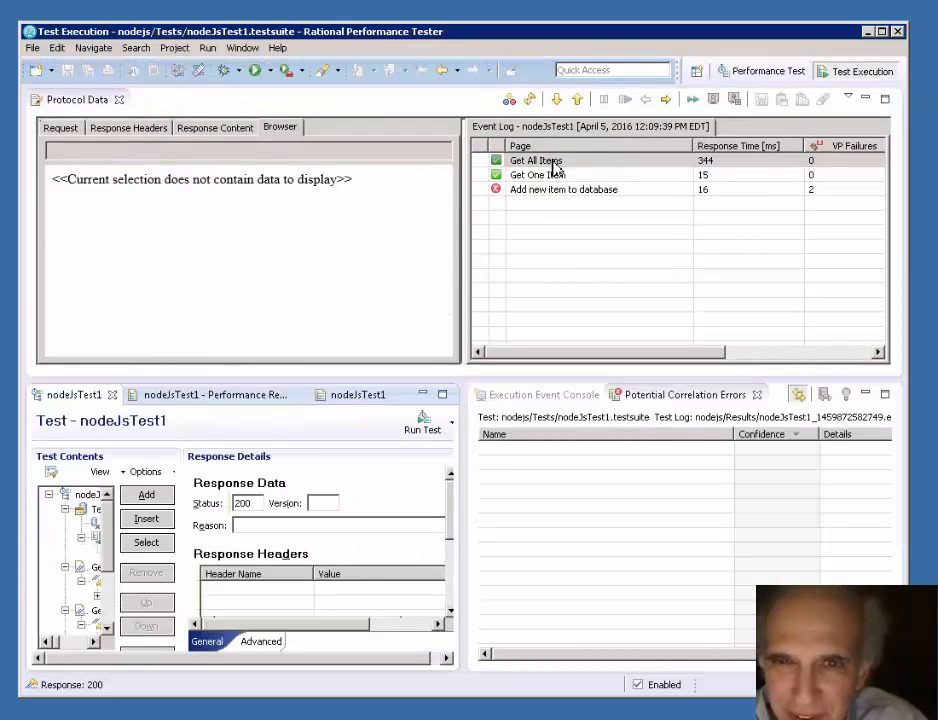
left_click(549, 165)
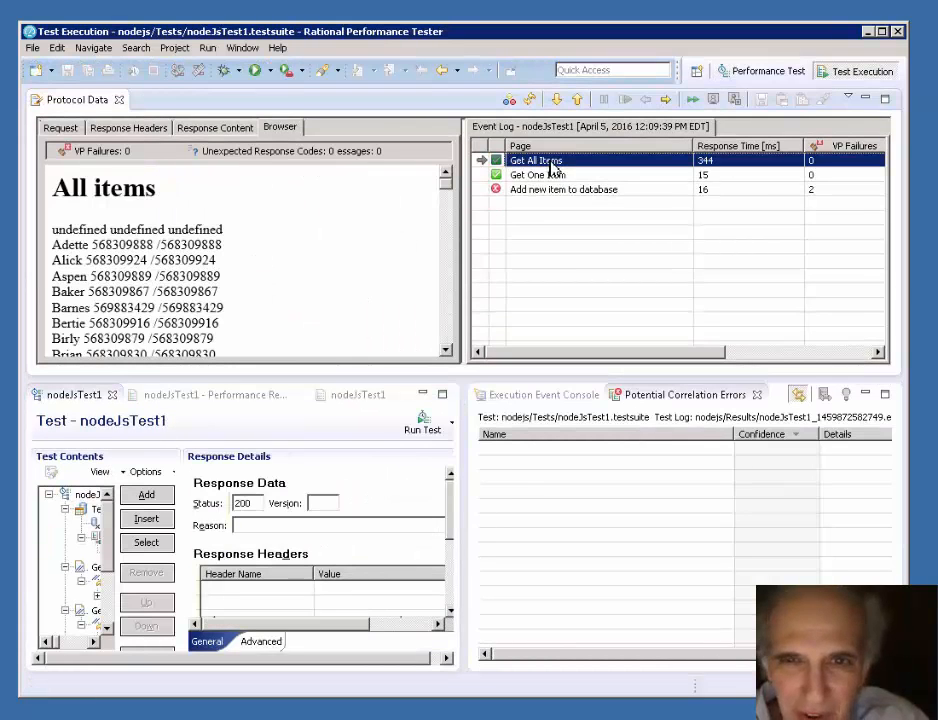
left_click(237, 130)
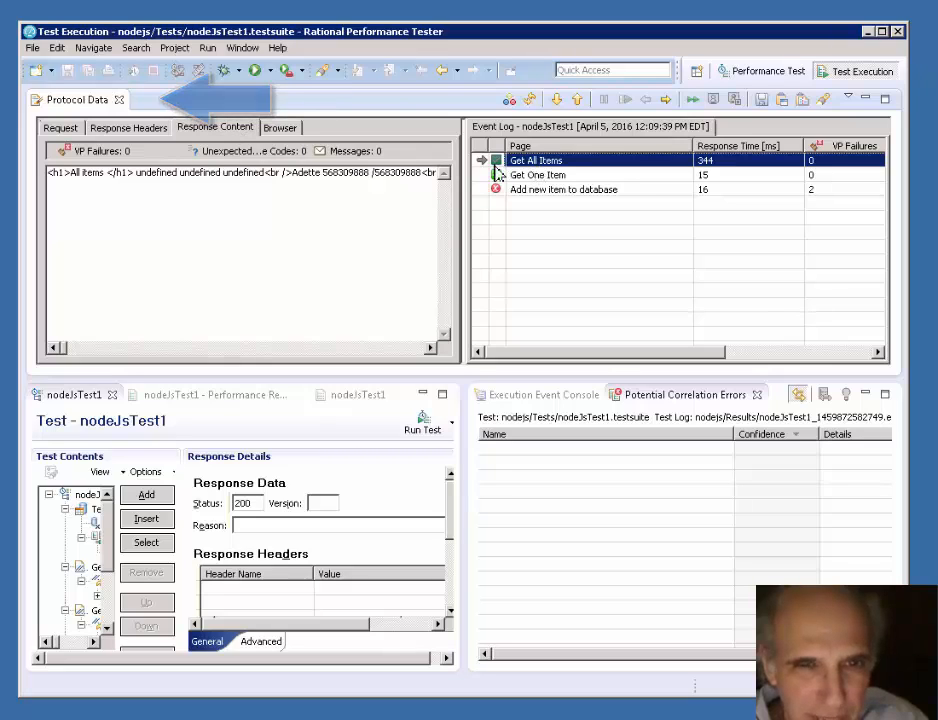
right_click(190, 175)
left_click(225, 227)
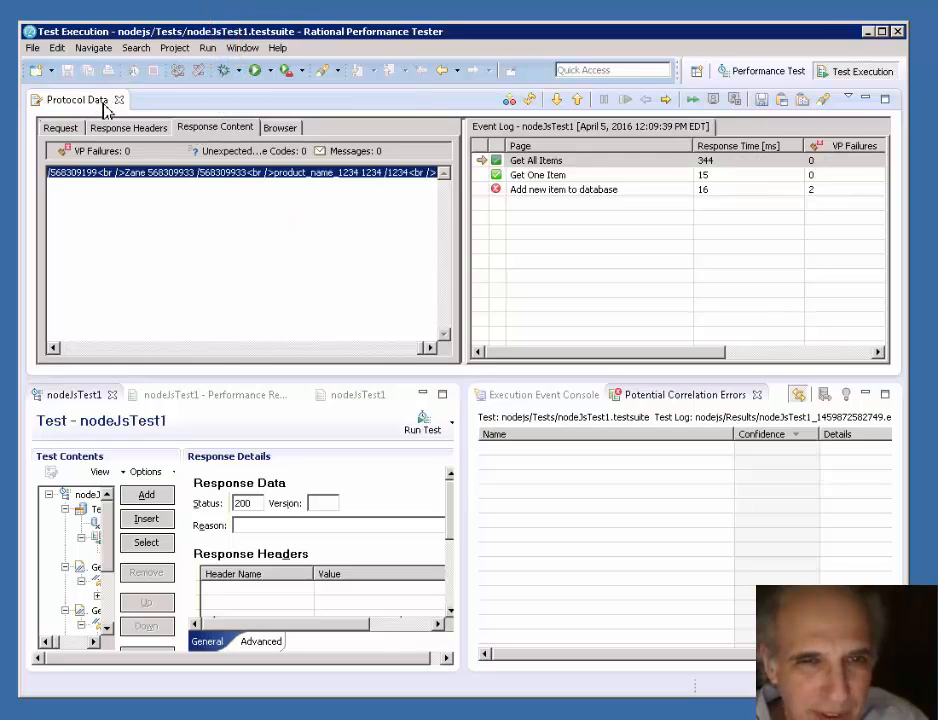
right_click(130, 177)
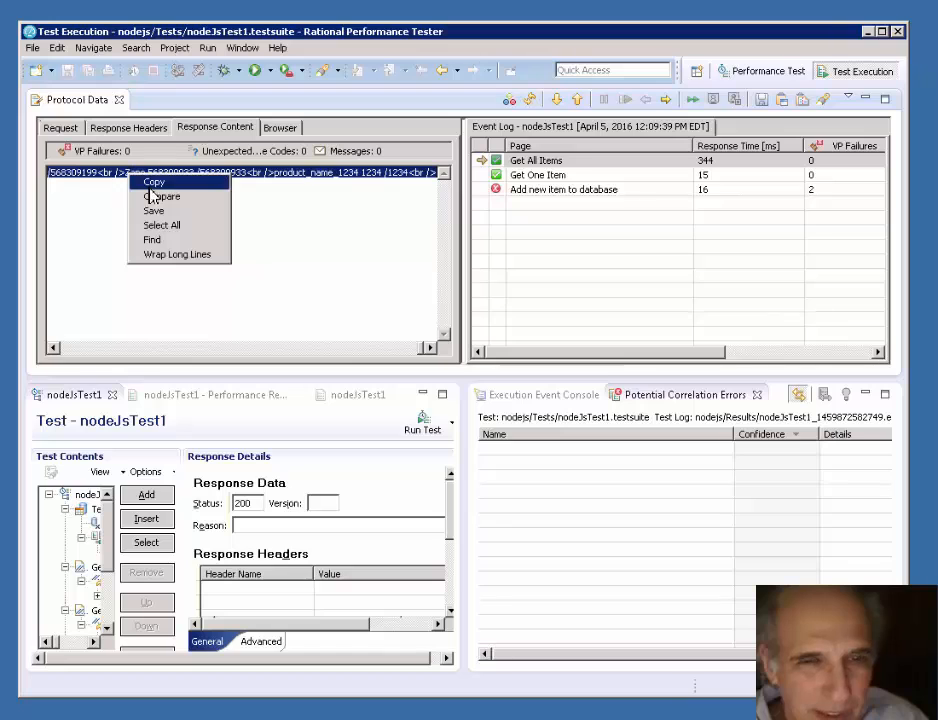
left_click(160, 183)
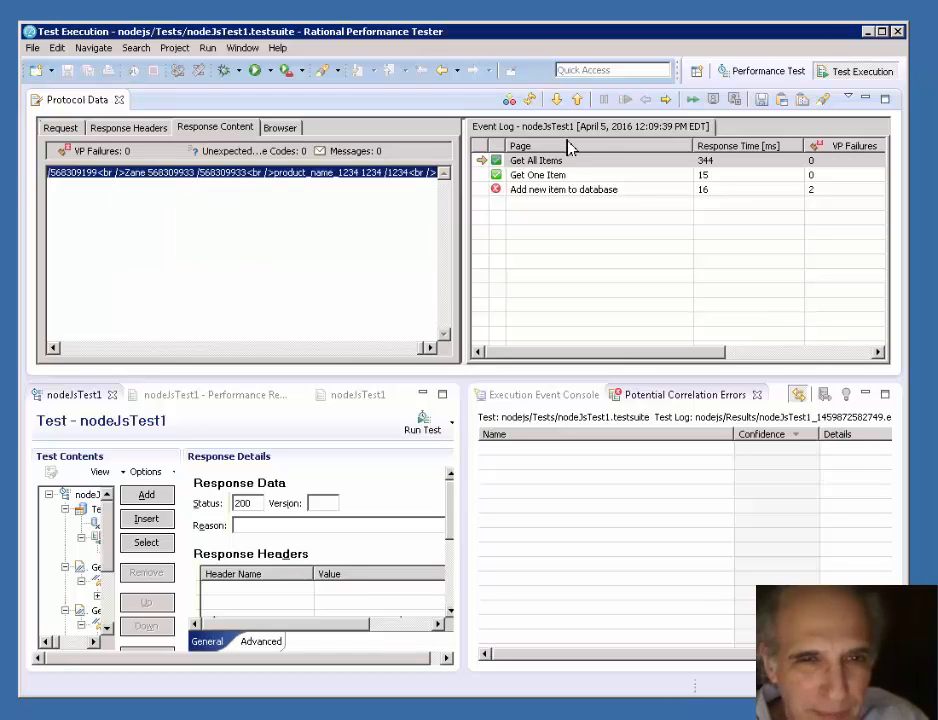
- Return to the Performance Test perspective and paste the copied content into the Get All Items response's Content
left_click(765, 78)
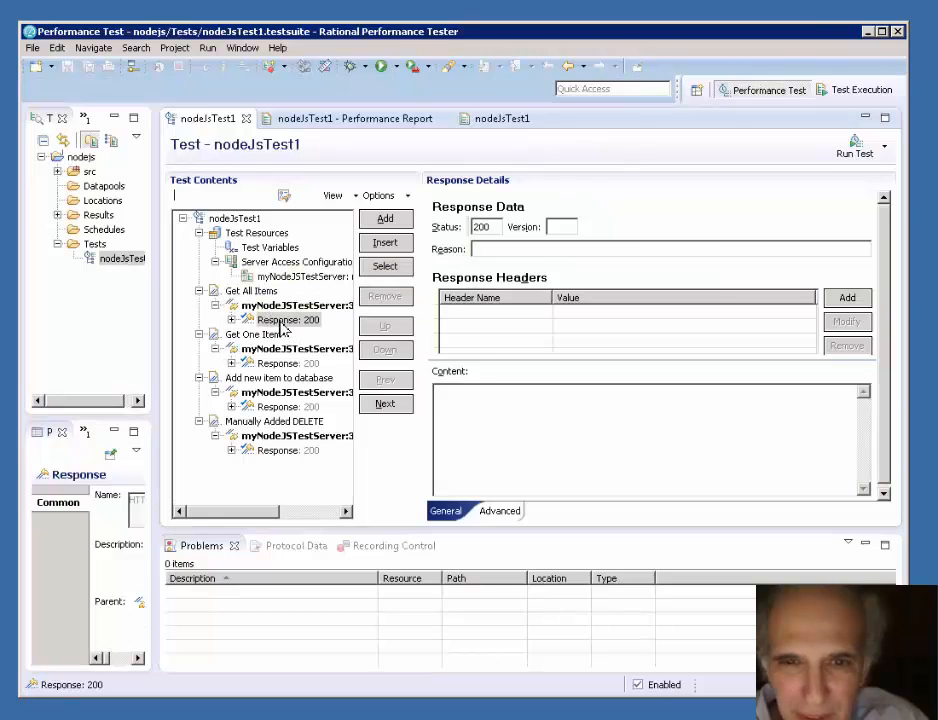
left_click(280, 319)
right_click(536, 431)
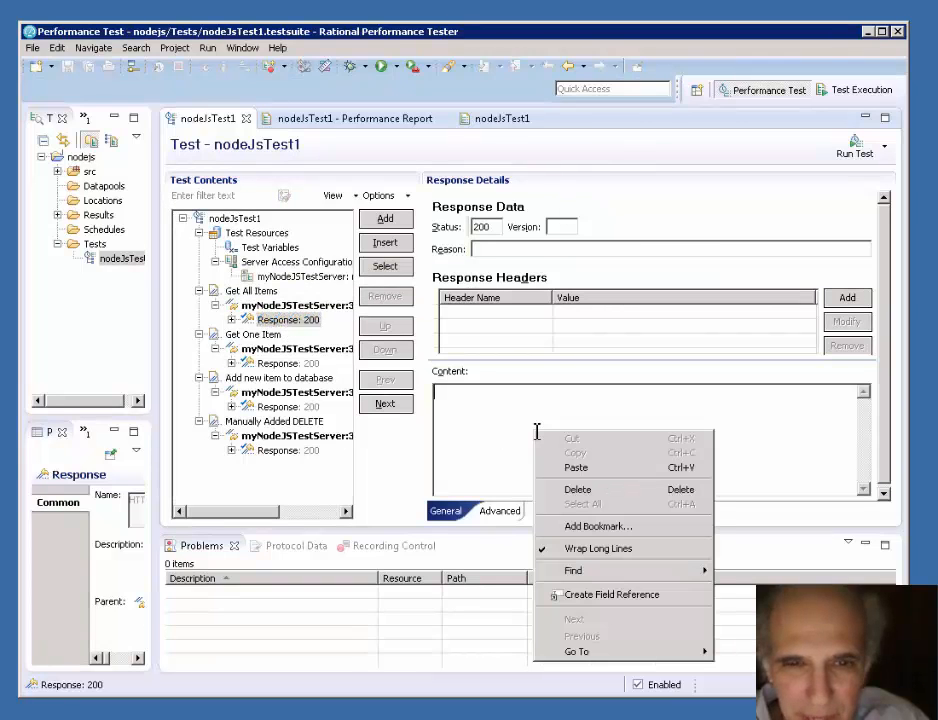
left_click(577, 472)
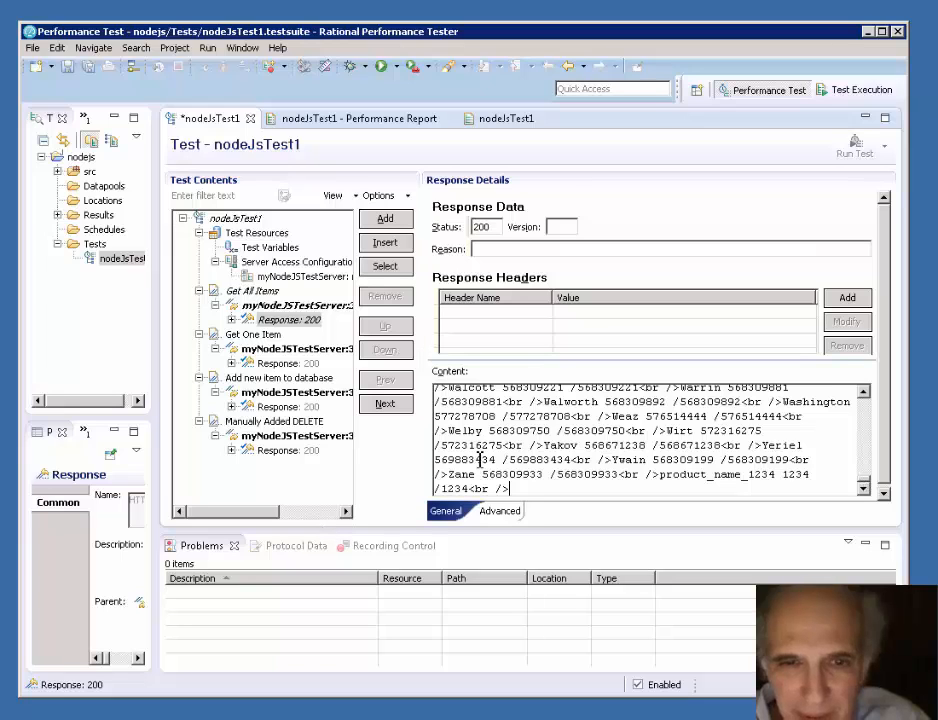
- Copy the string "<h1>All items </h1>" from the beginning of the Get All Items response content
left_click_drag(864, 482, 866, 402)
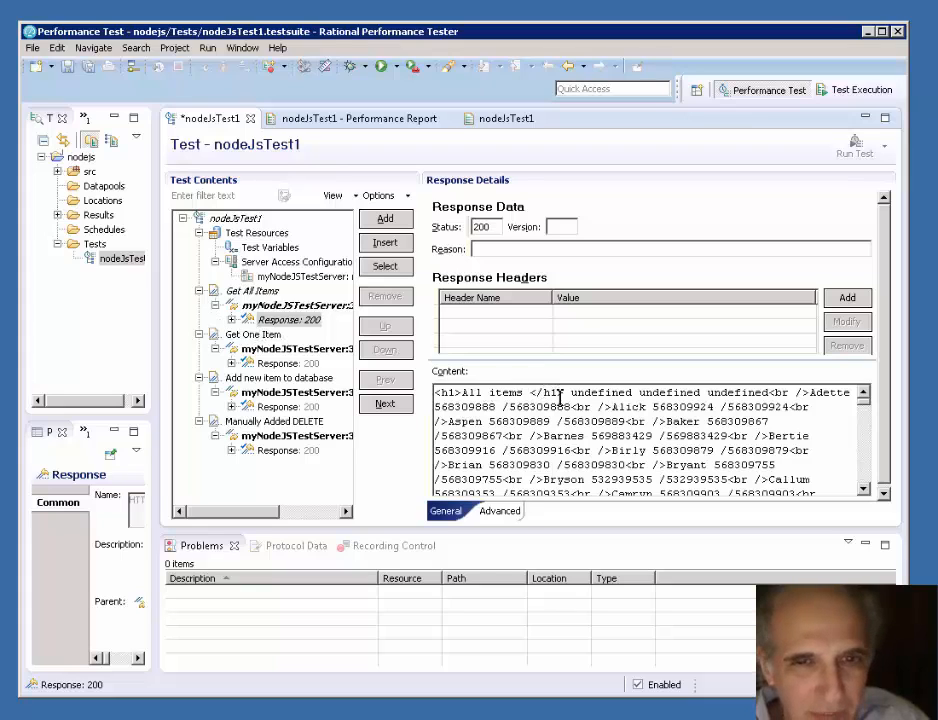
left_click_drag(565, 392, 437, 393)
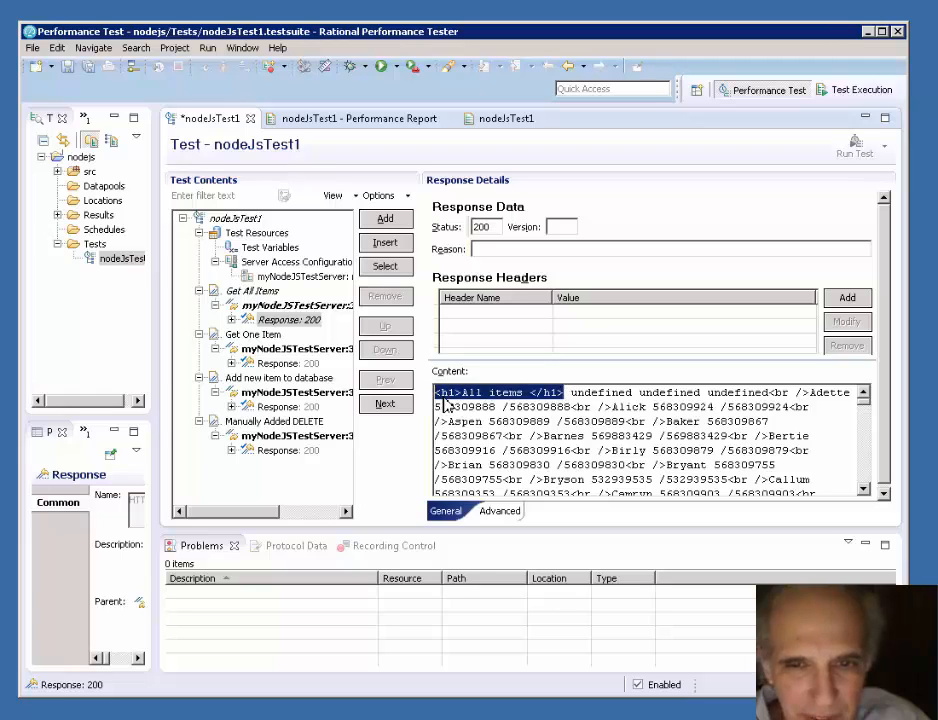
right_click(441, 396)
left_click(483, 418)
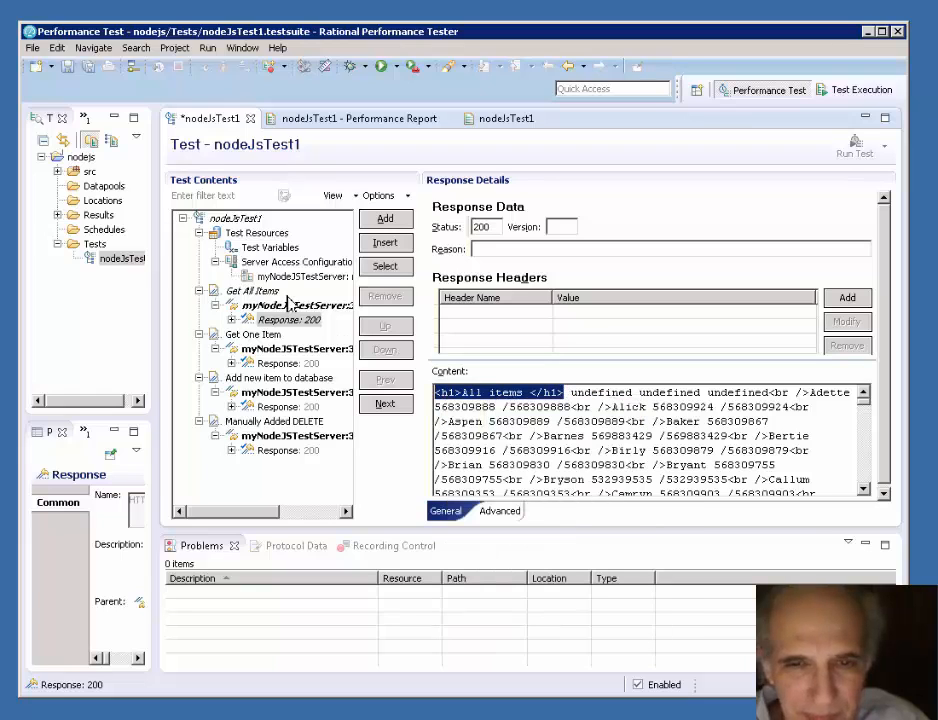
- Add a content verification point to the Get All Items response with the copied string "<h1>All items </h1>" as a new search string
left_click(268, 321)
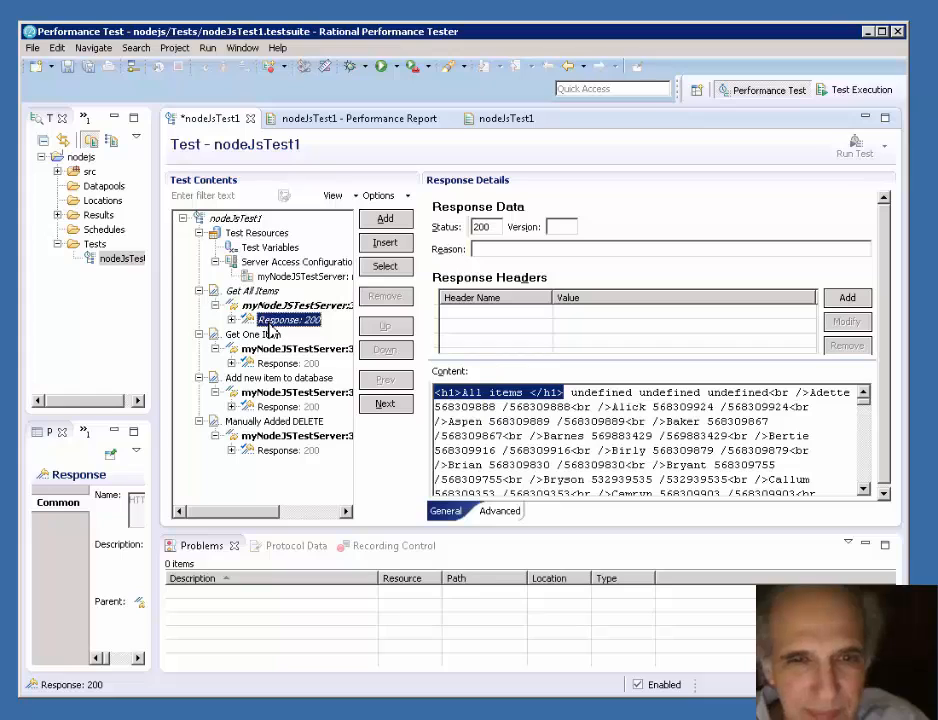
right_click(275, 321)
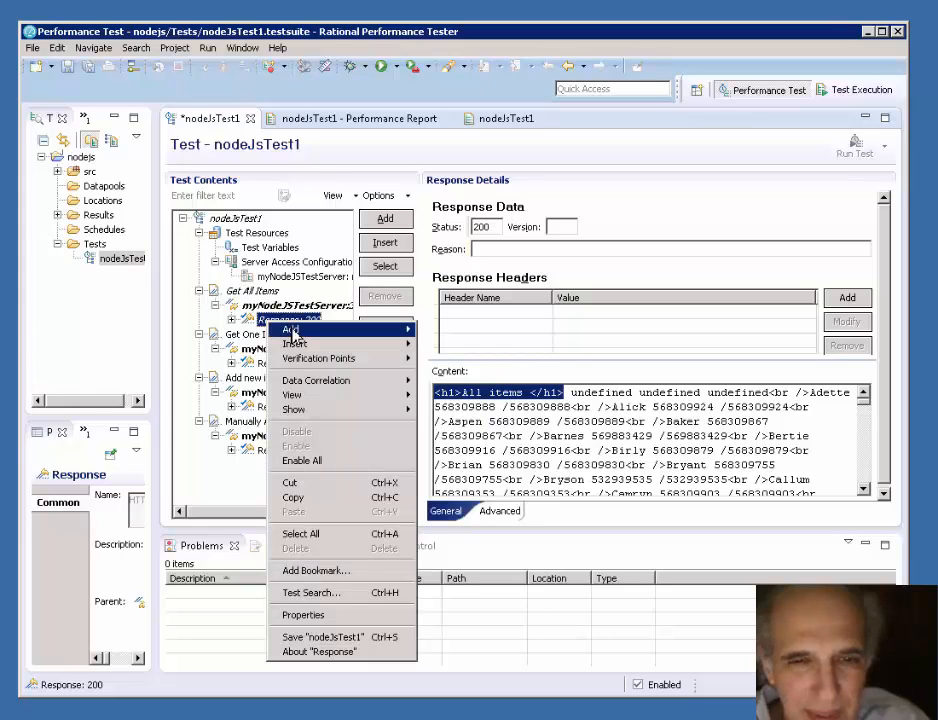
mouse_move(292, 330)
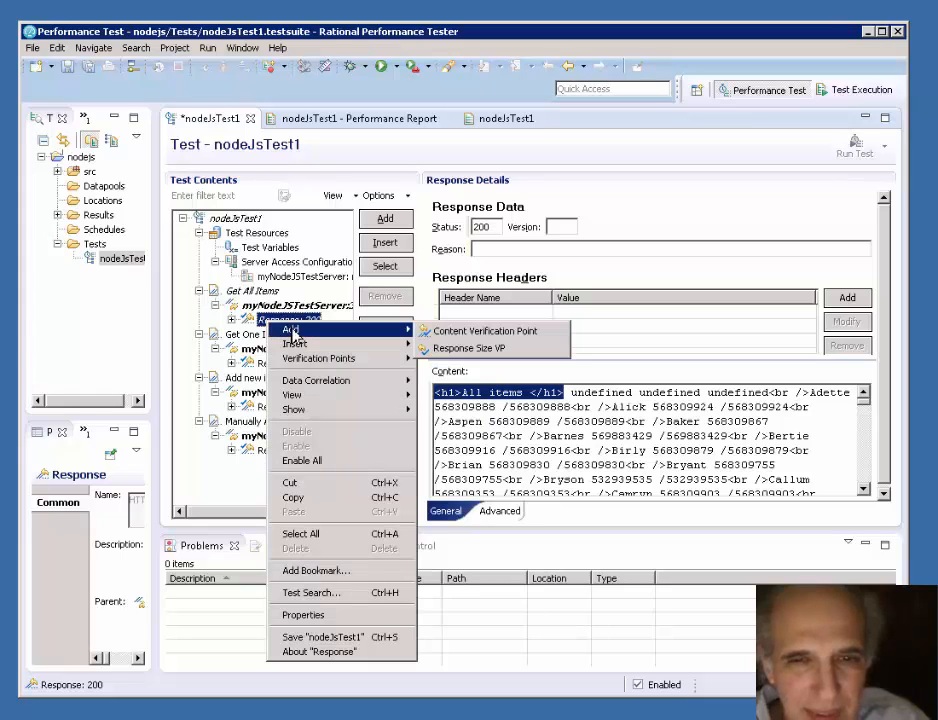
left_click(440, 332)
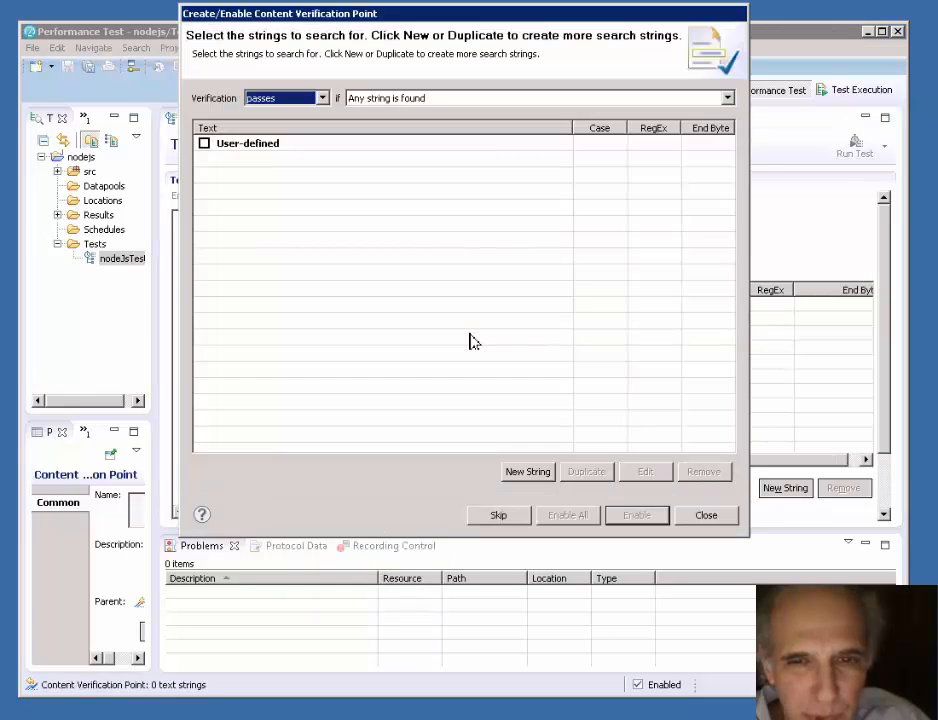
left_click(529, 472)
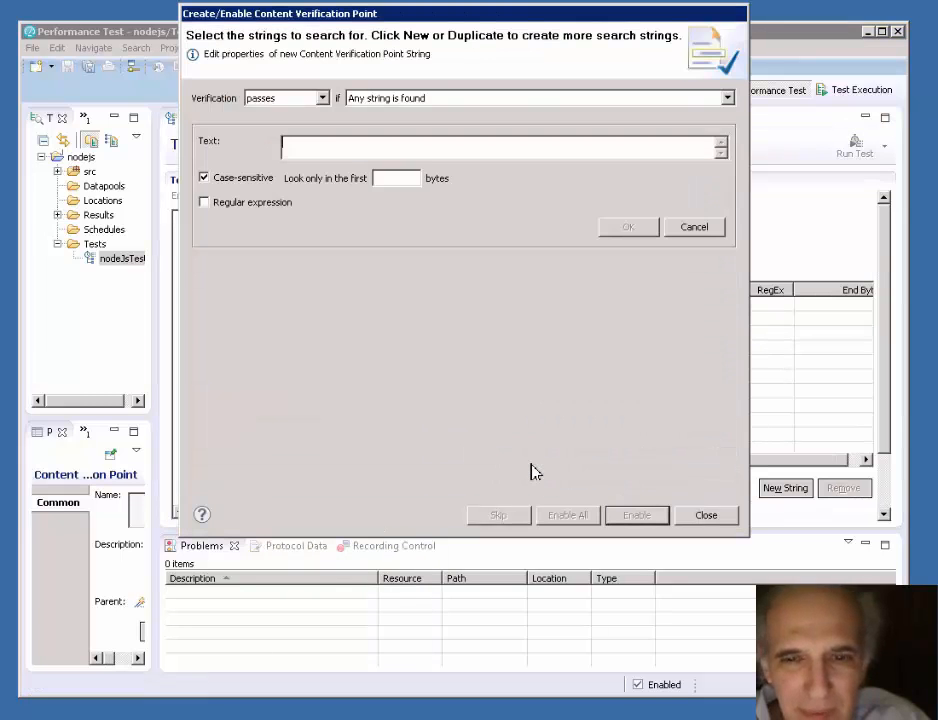
right_click(327, 148)
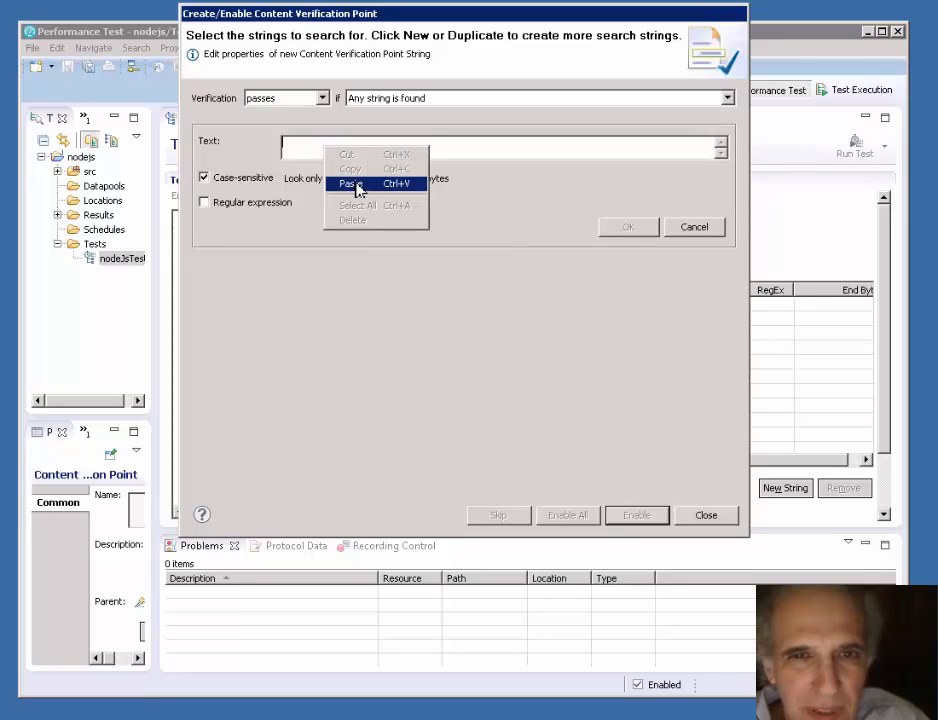
left_click(357, 186)
- Make the verification pass if all strings are found, turn off case sensitivity, and enable the "<h1>All items </h1>" string
left_click(727, 100)
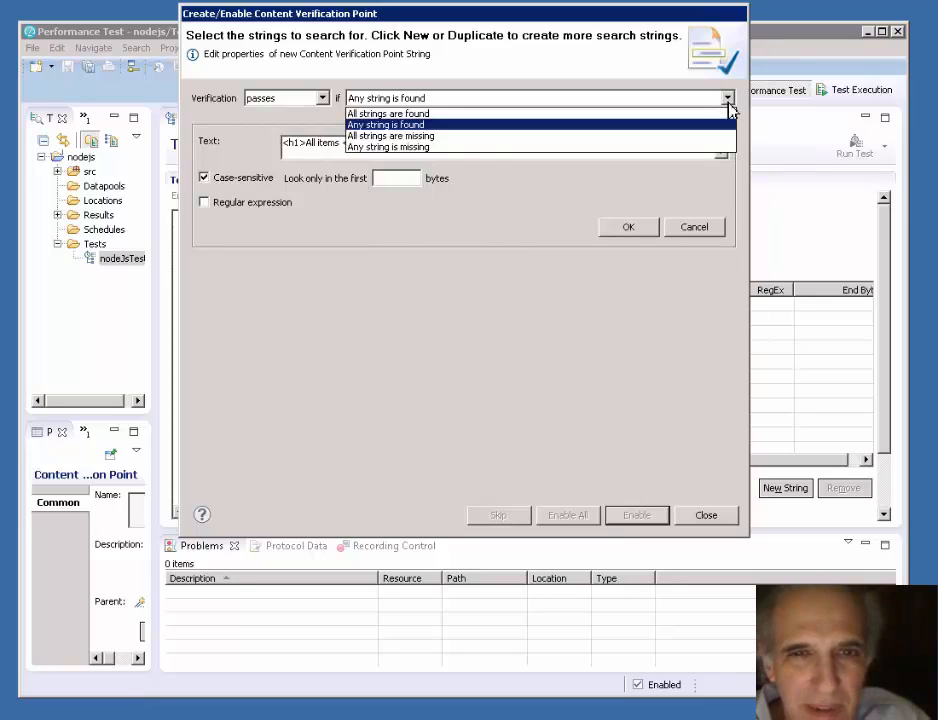
left_click(431, 114)
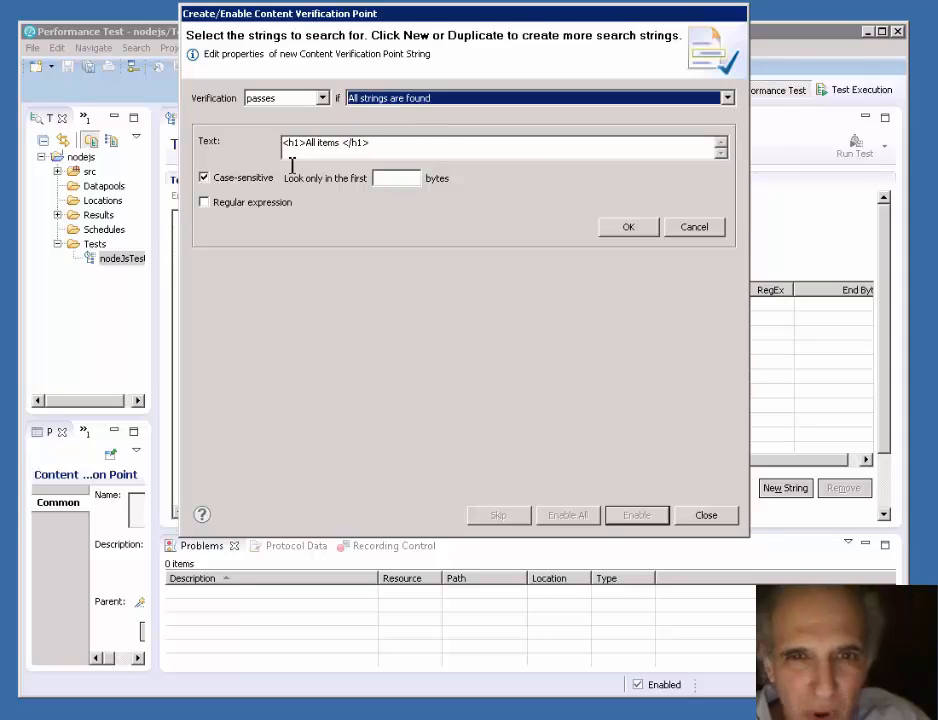
left_click(205, 179)
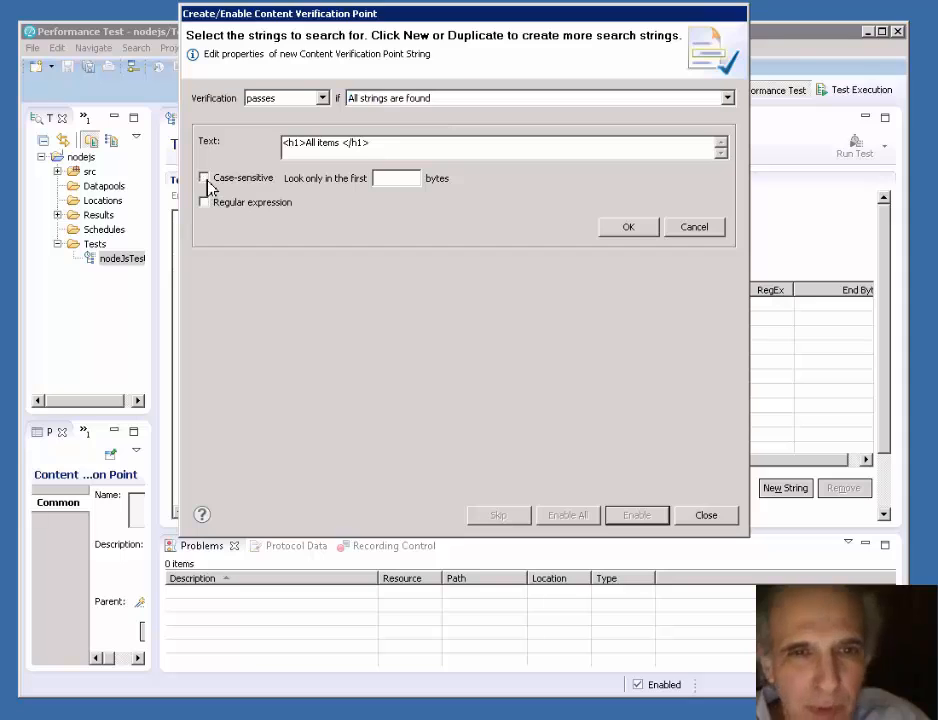
left_click(644, 232)
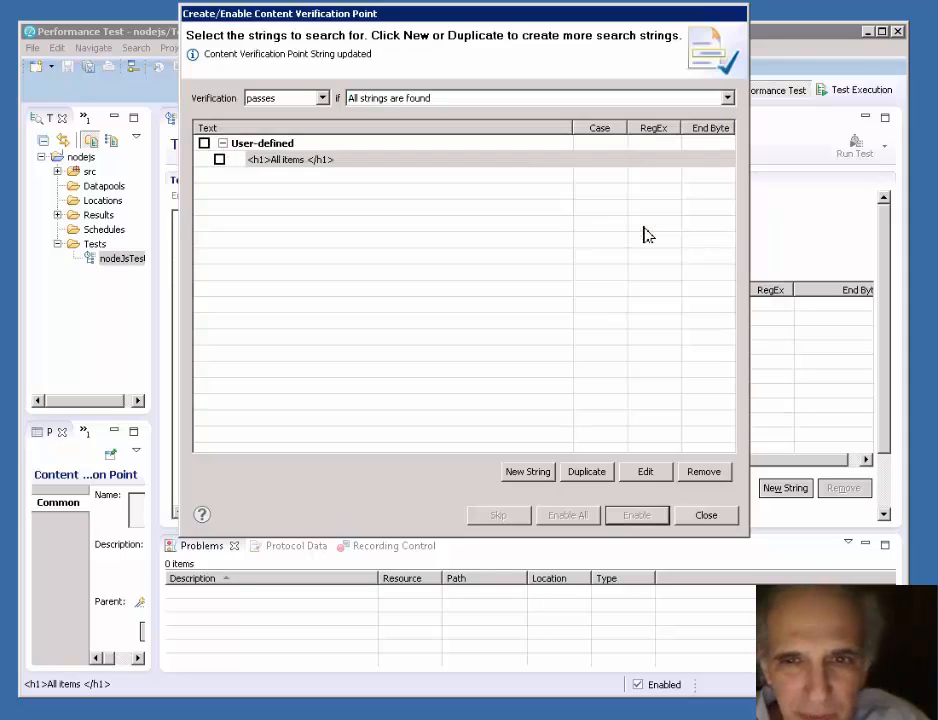
left_click(219, 160)
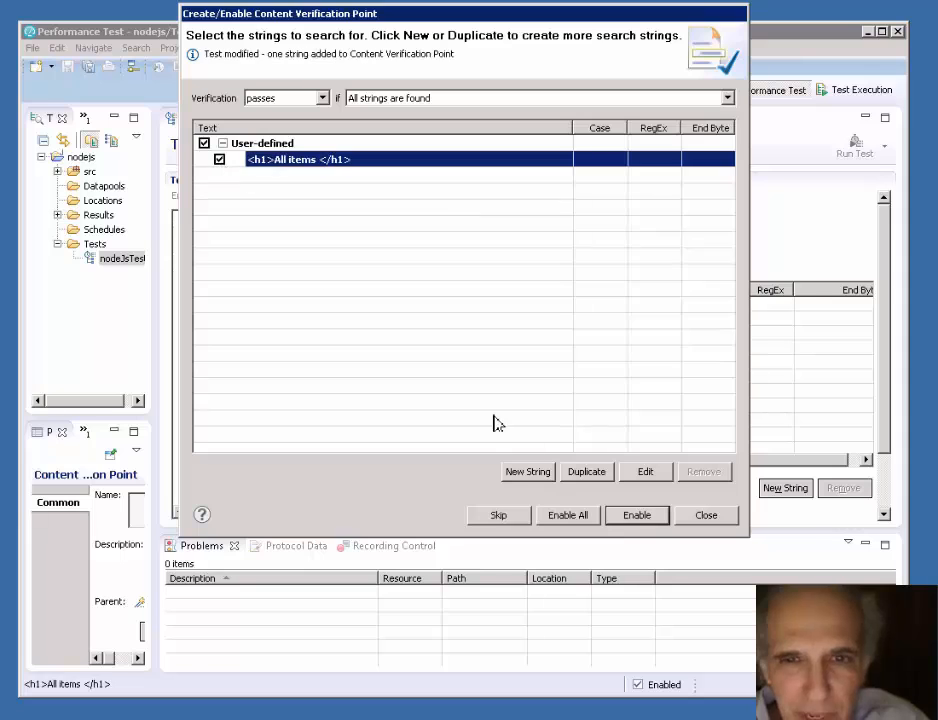
left_click(630, 517)
left_click(710, 518)
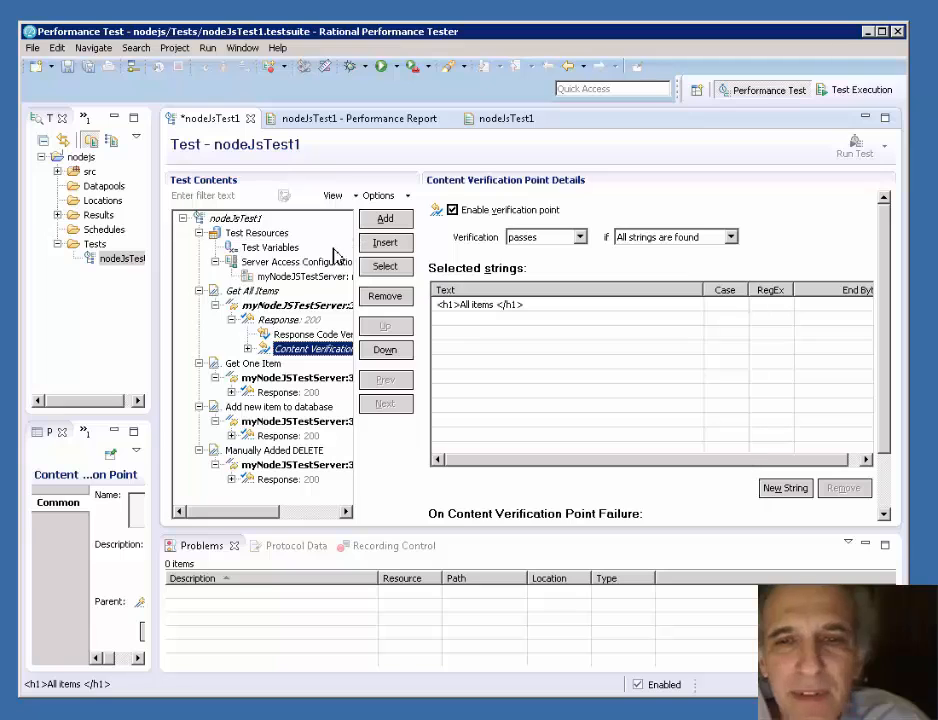
left_click(248, 348)
- Create a reference from the first ID number after Barnes in the Get All Items response content
left_click(287, 319)
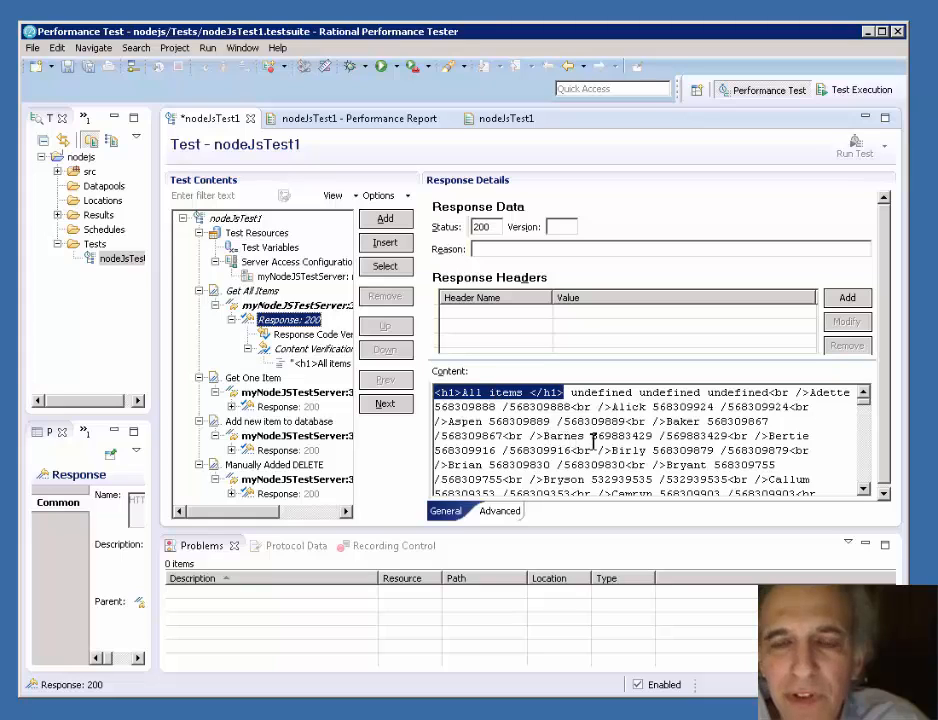
left_click_drag(588, 436, 655, 438)
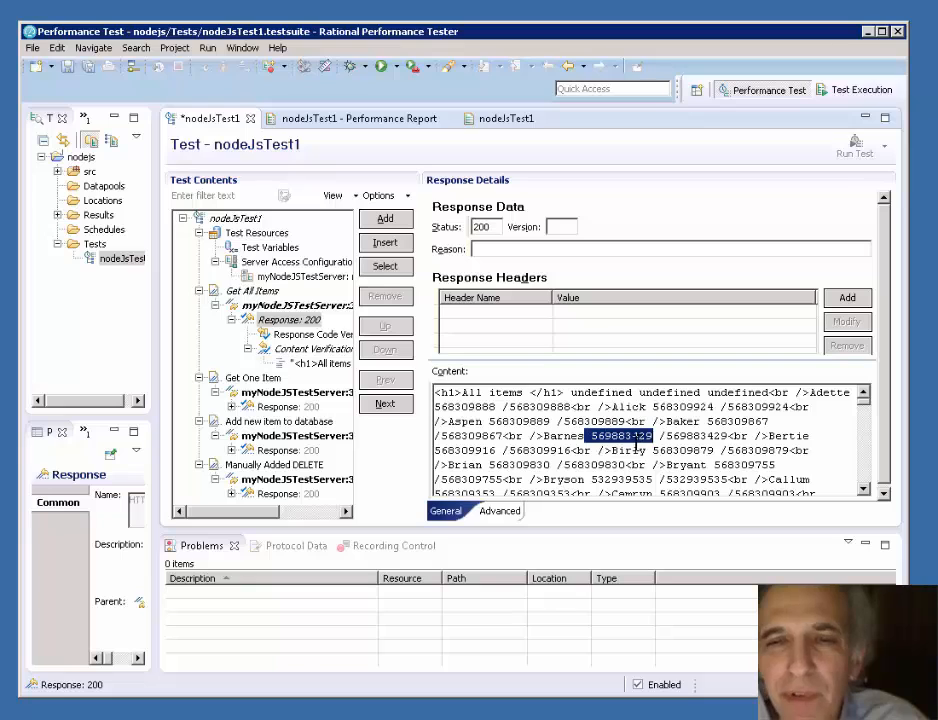
right_click(636, 448)
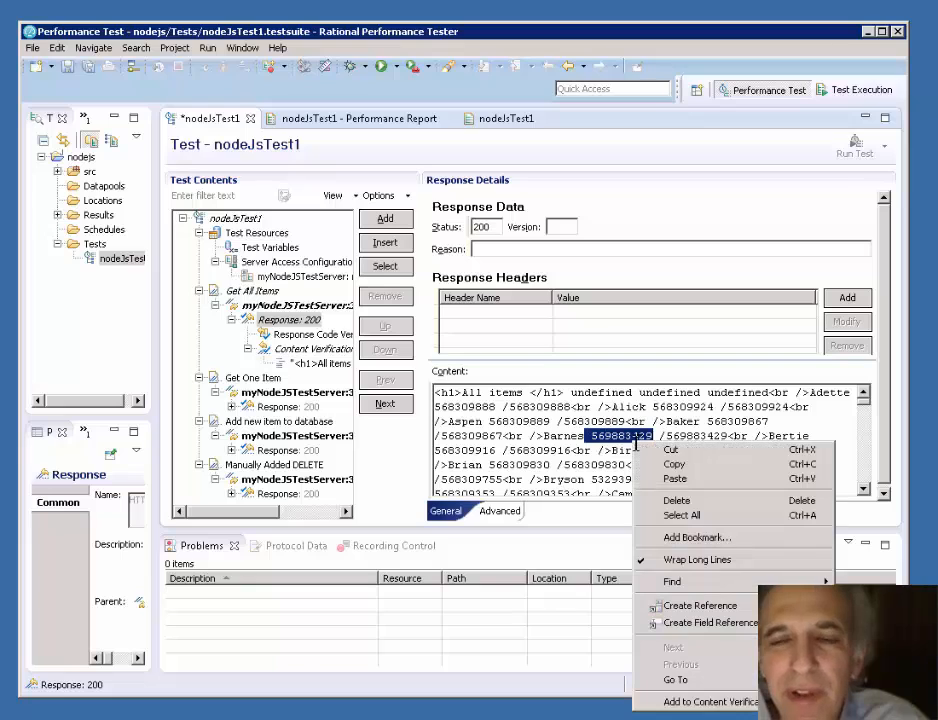
left_click(699, 613)
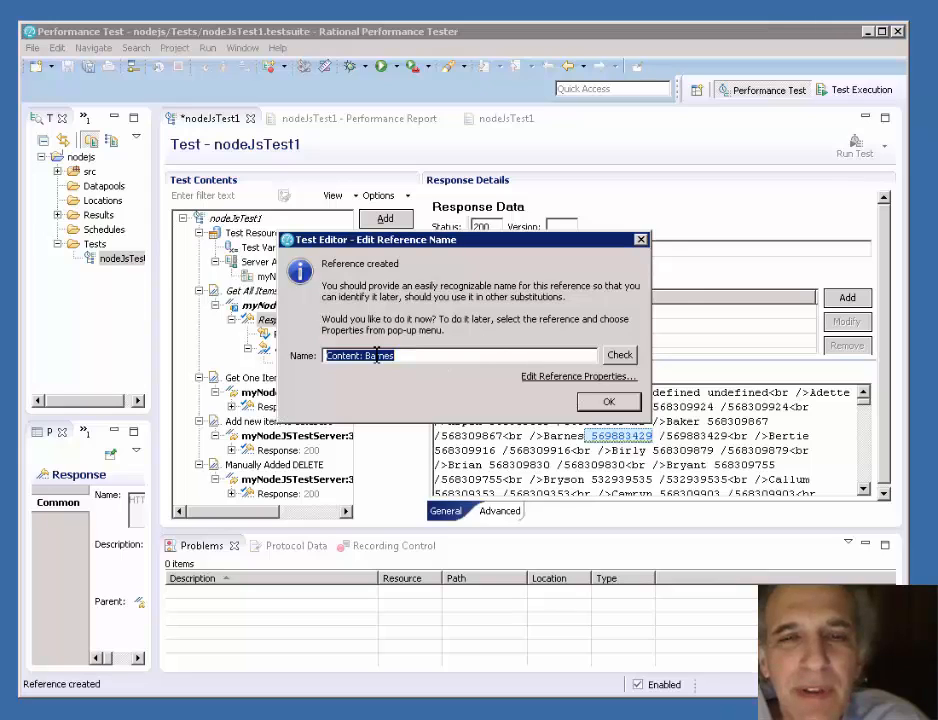
- Name the new reference BarnesID and check that the name is unique
left_click_drag(368, 360, 160, 378)
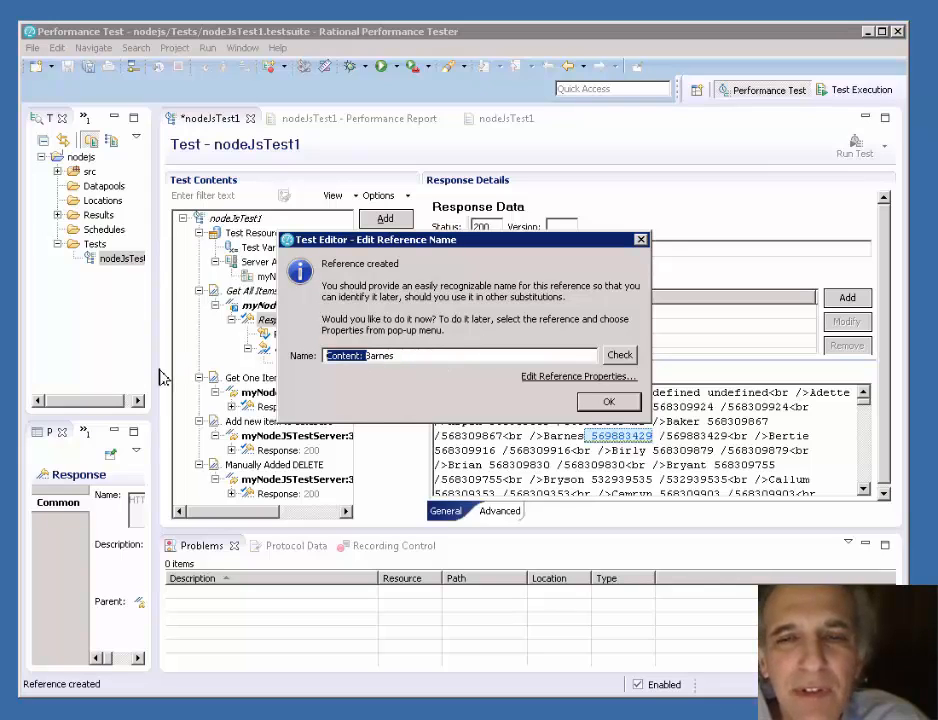
key("Delete")
key("Right")
key("Right")
key("Right")
key("Right")
key("Right")
key("Right")
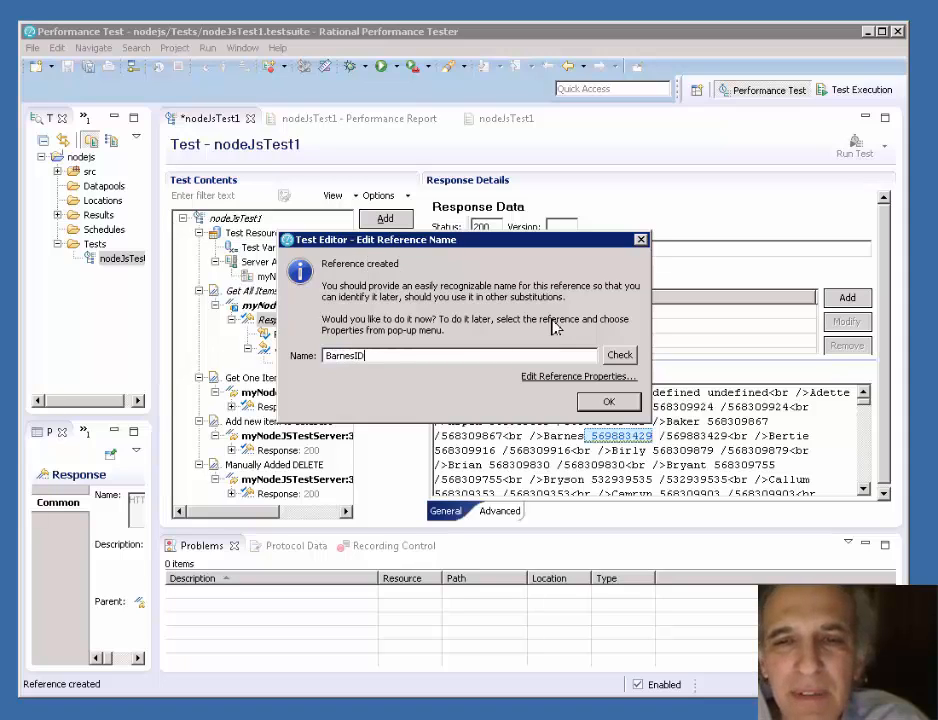
left_click(620, 356)
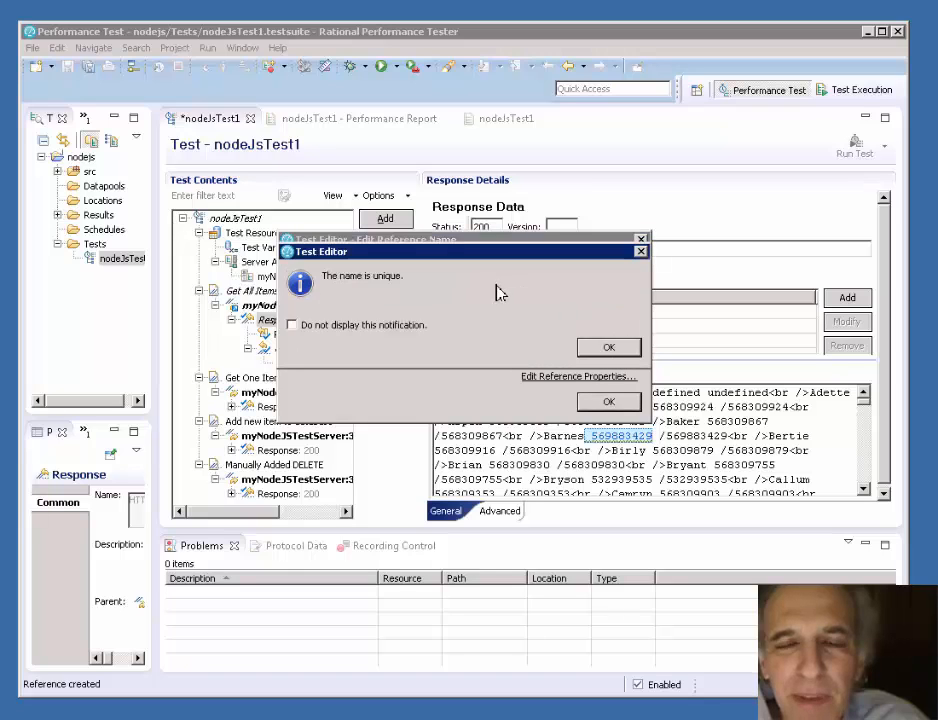
key("Return")
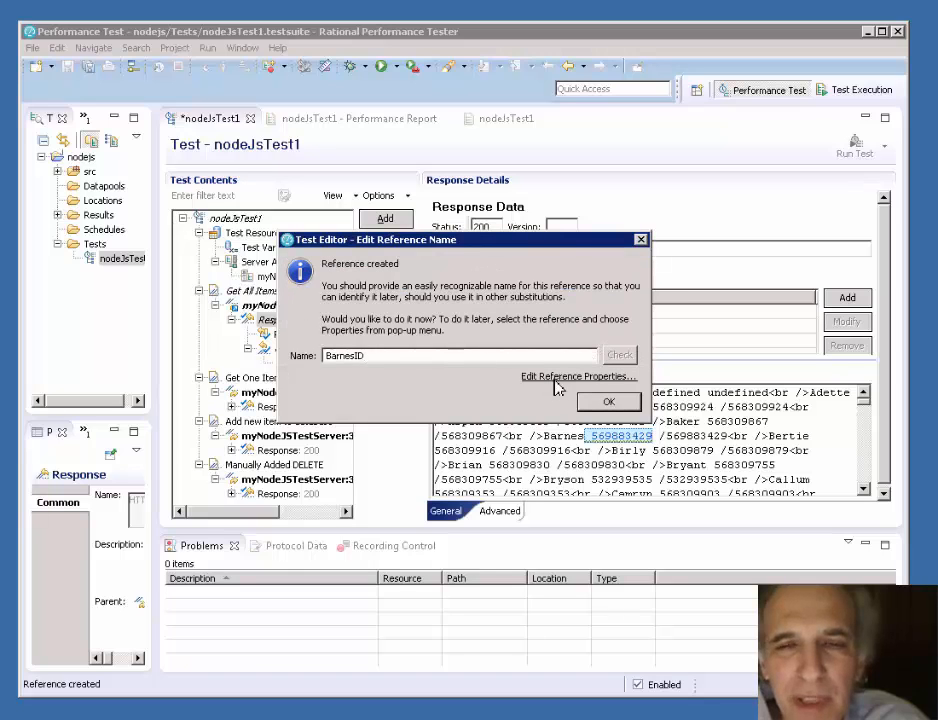
- Set the BarnesID reference's regular expression to "br />Barnes(.*?) /", verify it, and decline the Find and Substitute offer
left_click(556, 379)
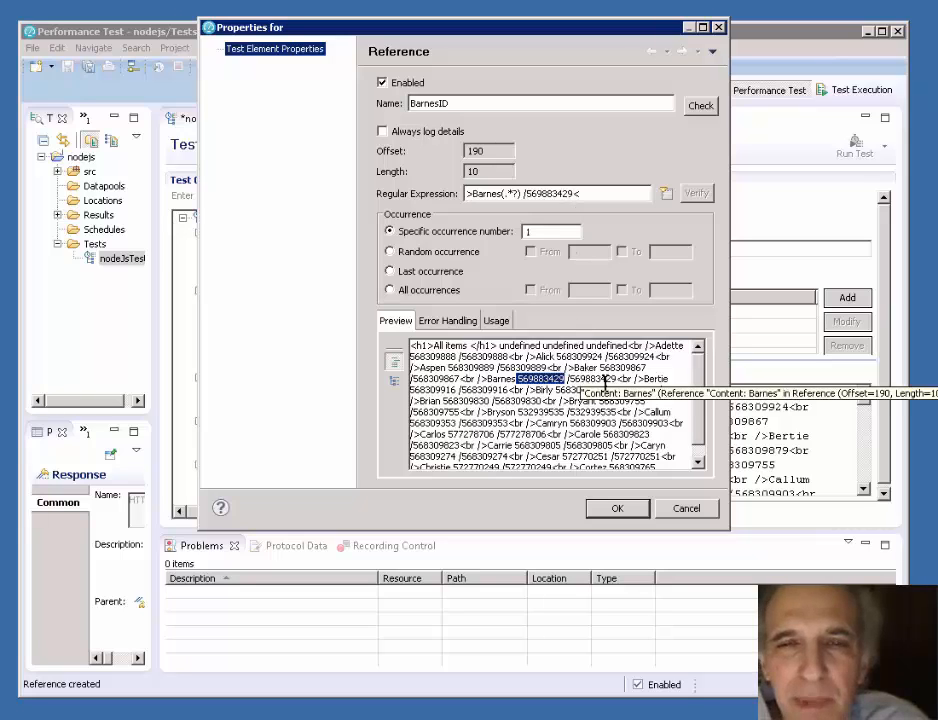
left_click(594, 197)
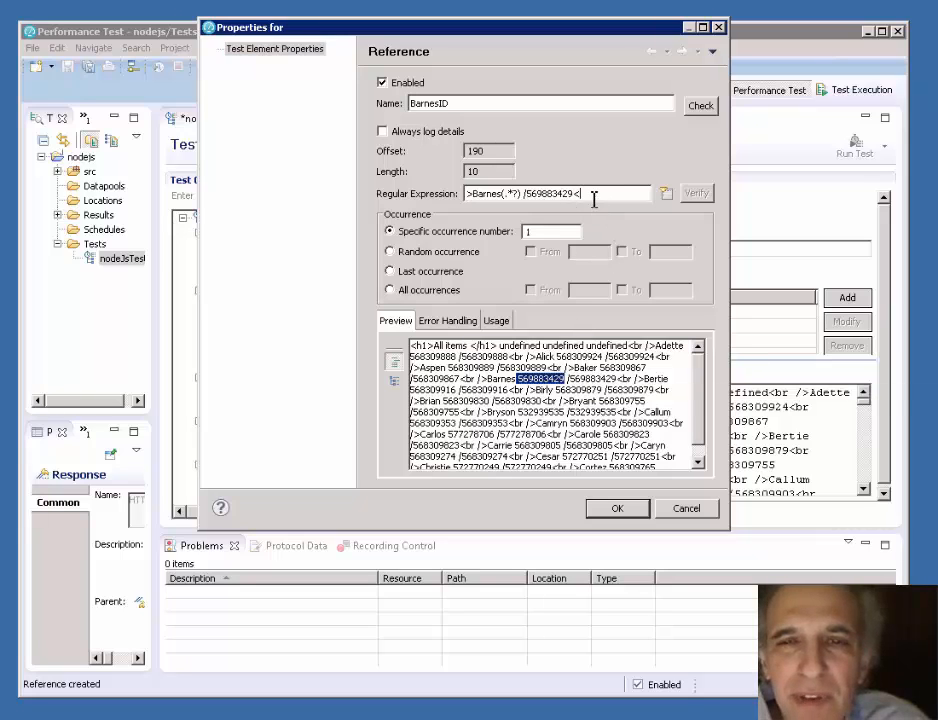
type("br")
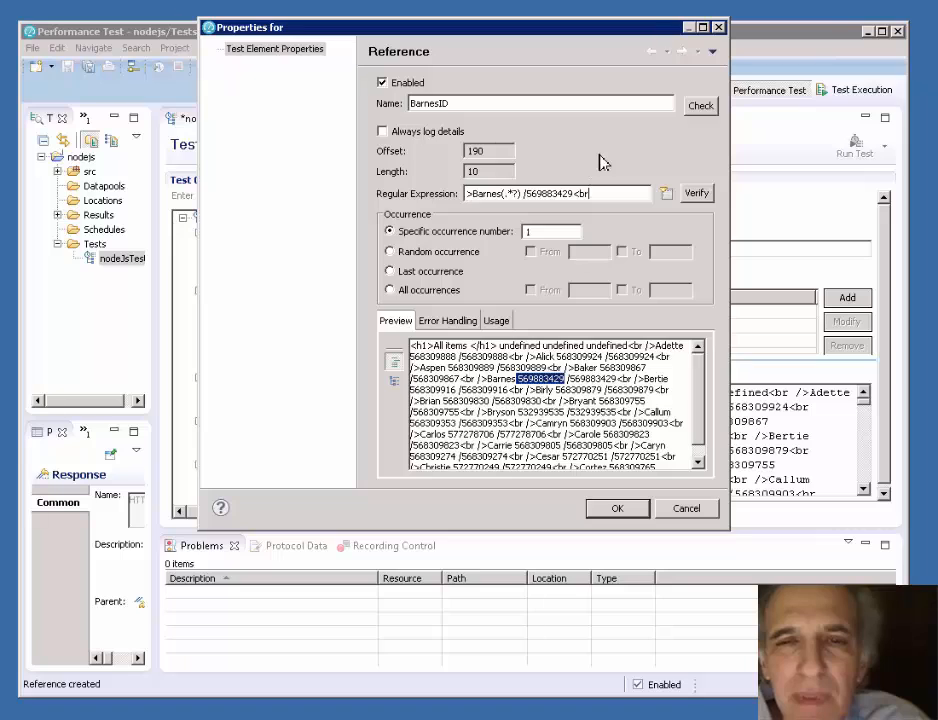
key("BackSpace")
key("BackSpace")
key("BackSpace")
key("BackSpace")
key("BackSpace")
key("BackSpace")
key("BackSpace")
key("BackSpace")
key("BackSpace")
key("BackSpace")
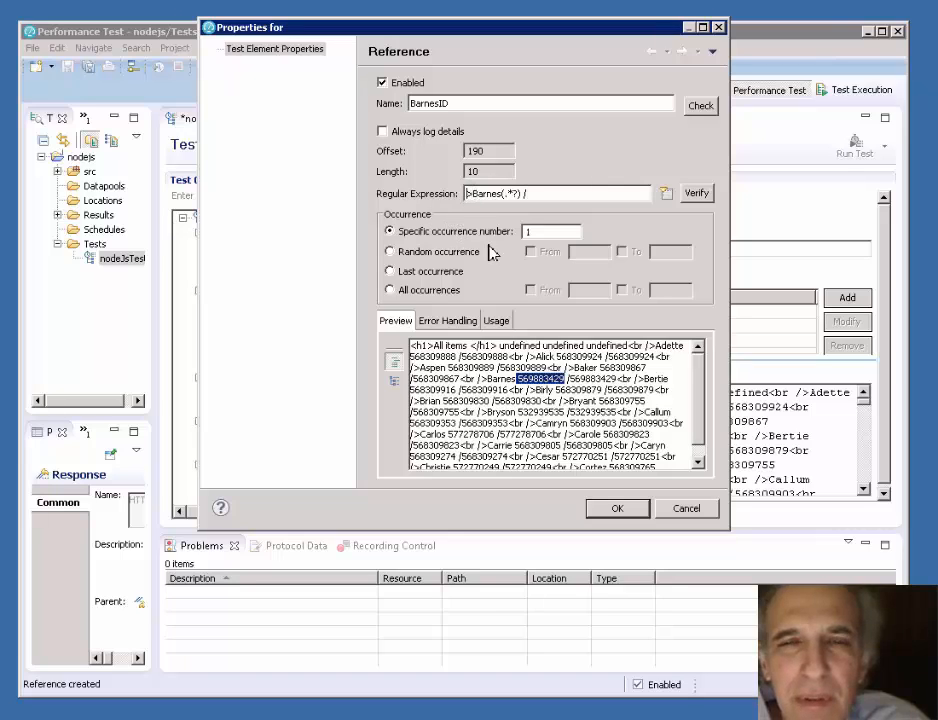
type("b")
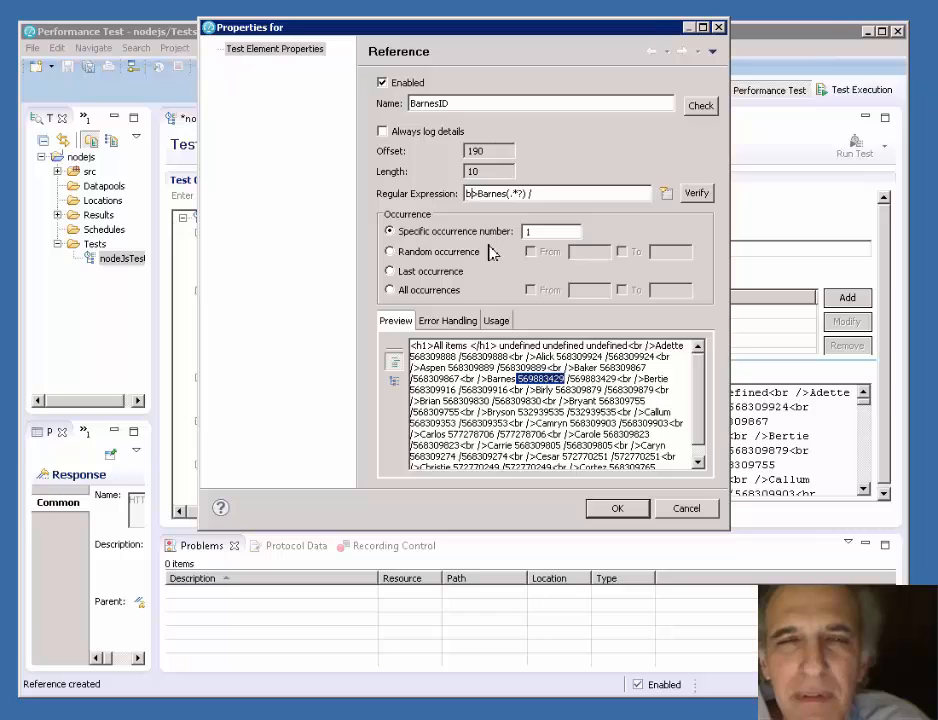
type("r")
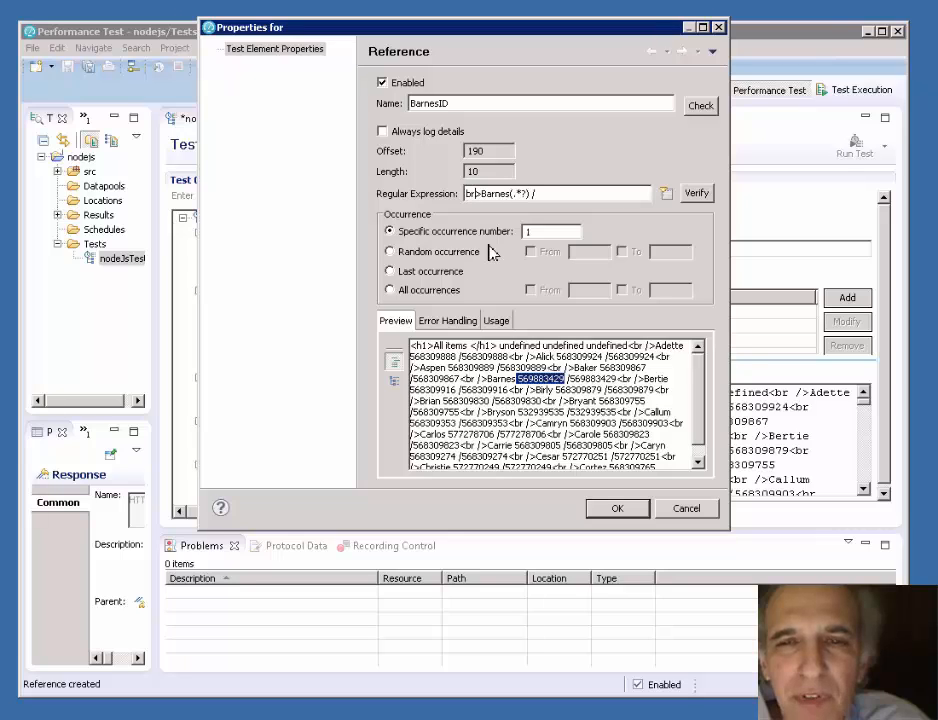
type(" /")
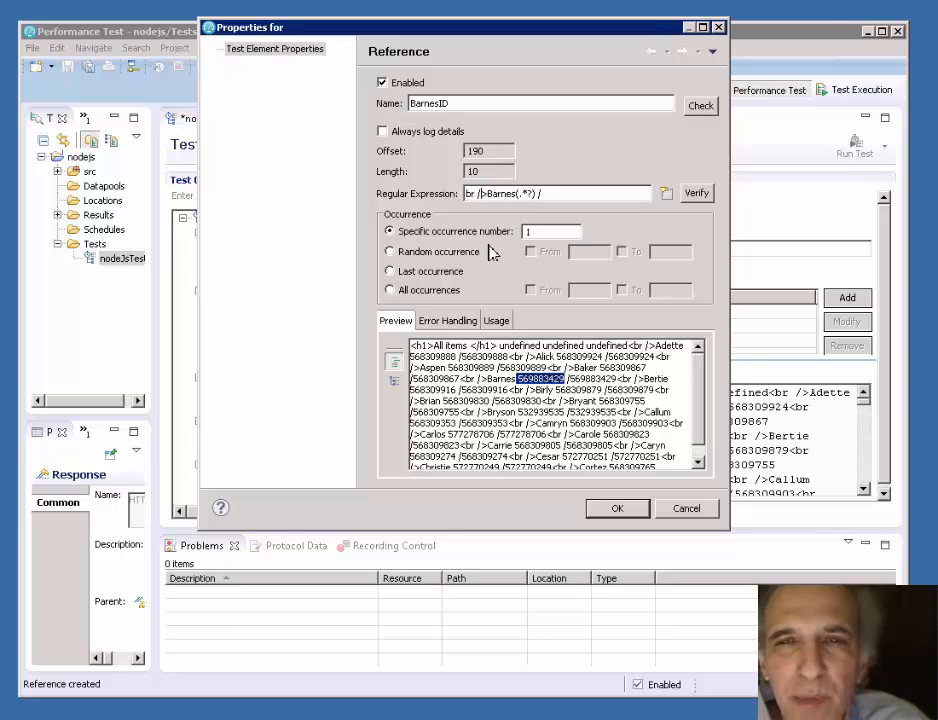
left_click(695, 194)
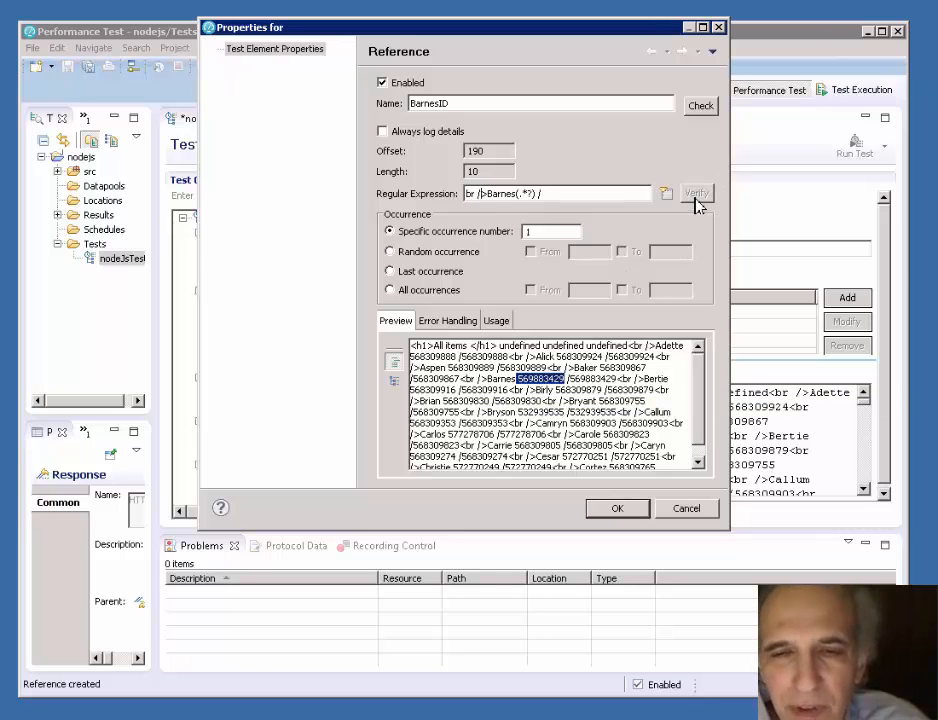
left_click(617, 509)
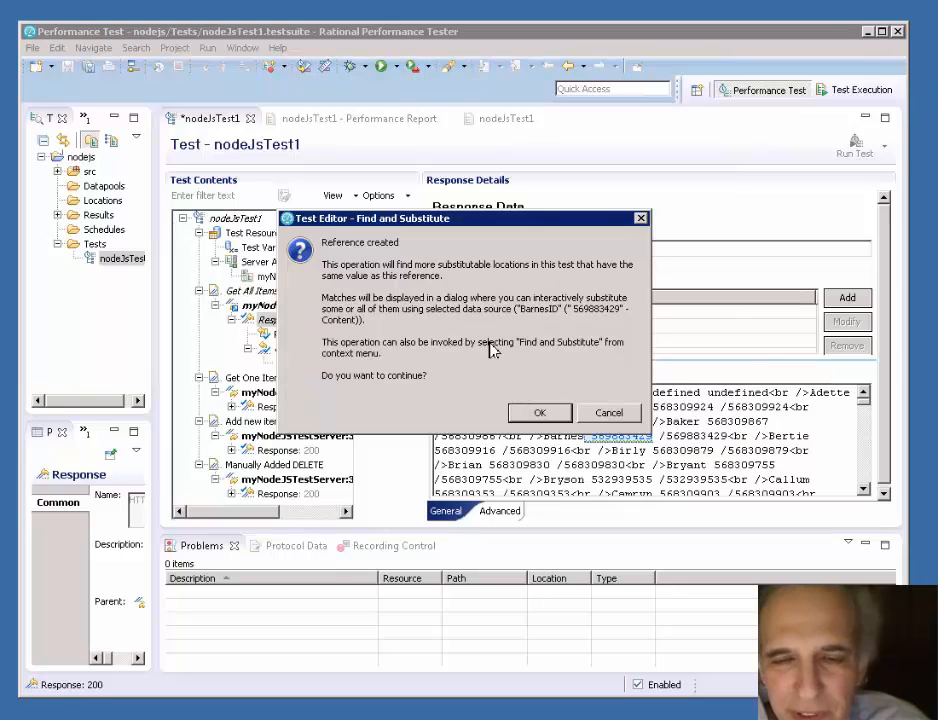
left_click(632, 412)
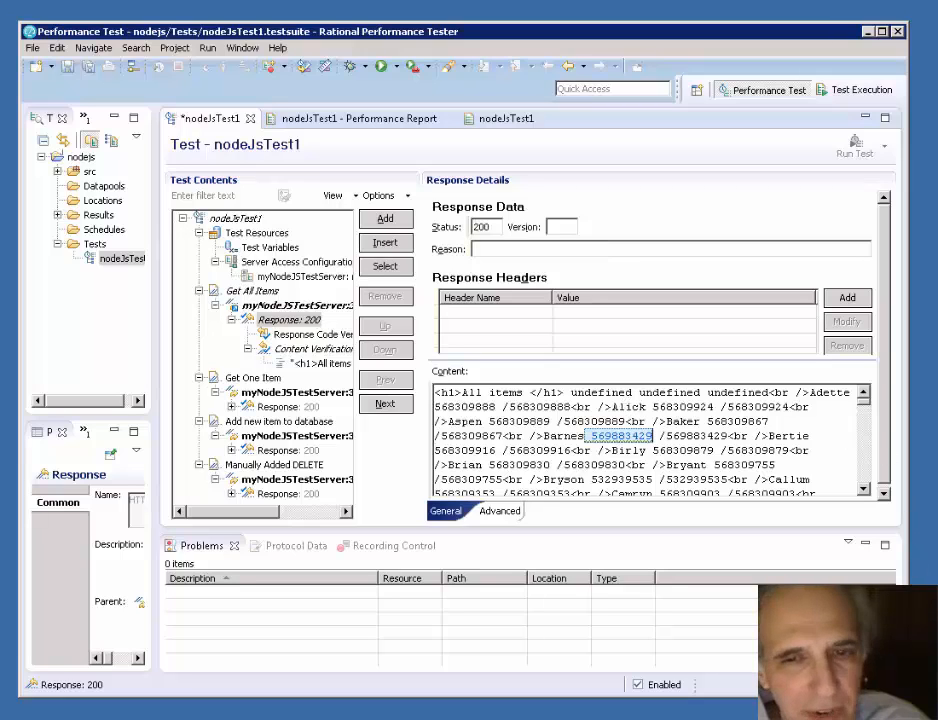
left_click(609, 436)
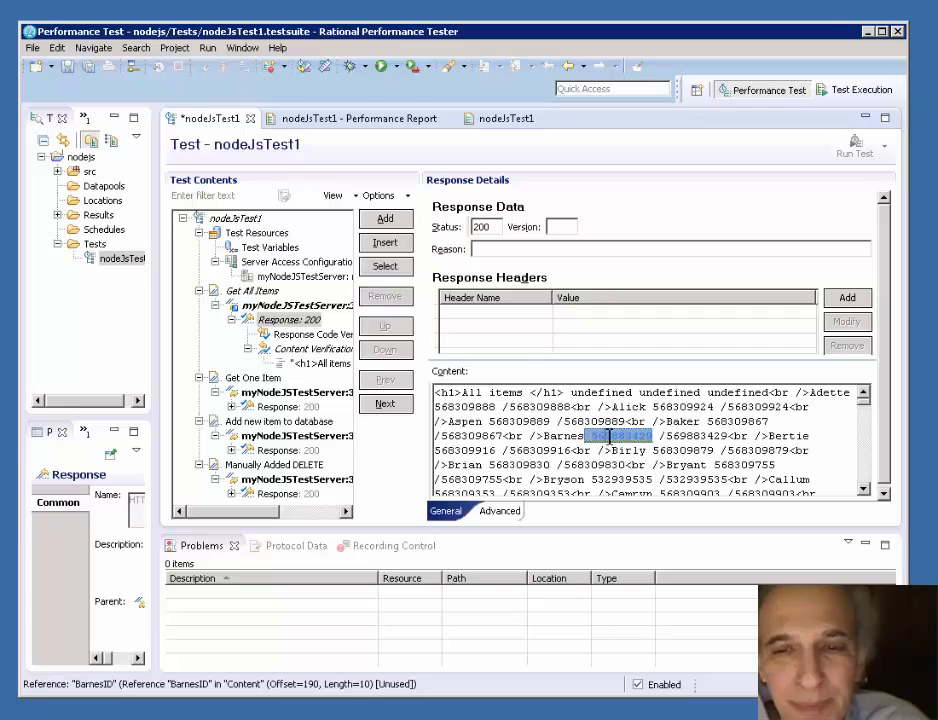